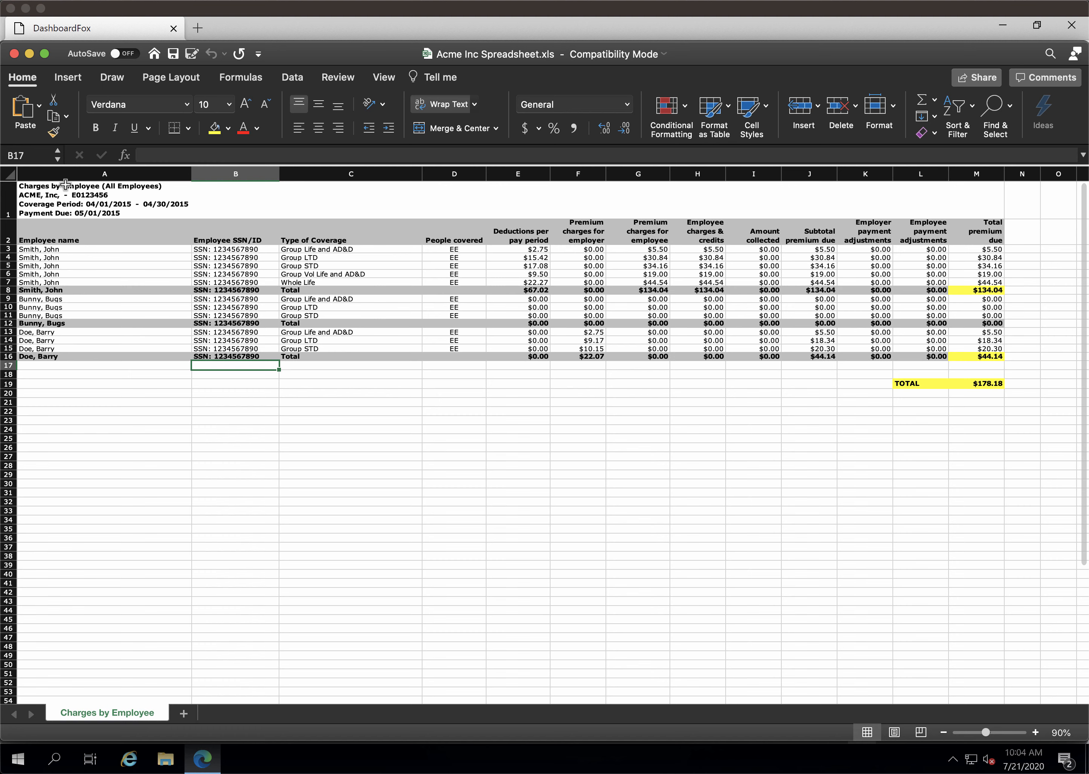
Step: Examine the title row and the total row of the Acme Inc spreadsheet, and bring up the service_desk workbook
click(9, 197)
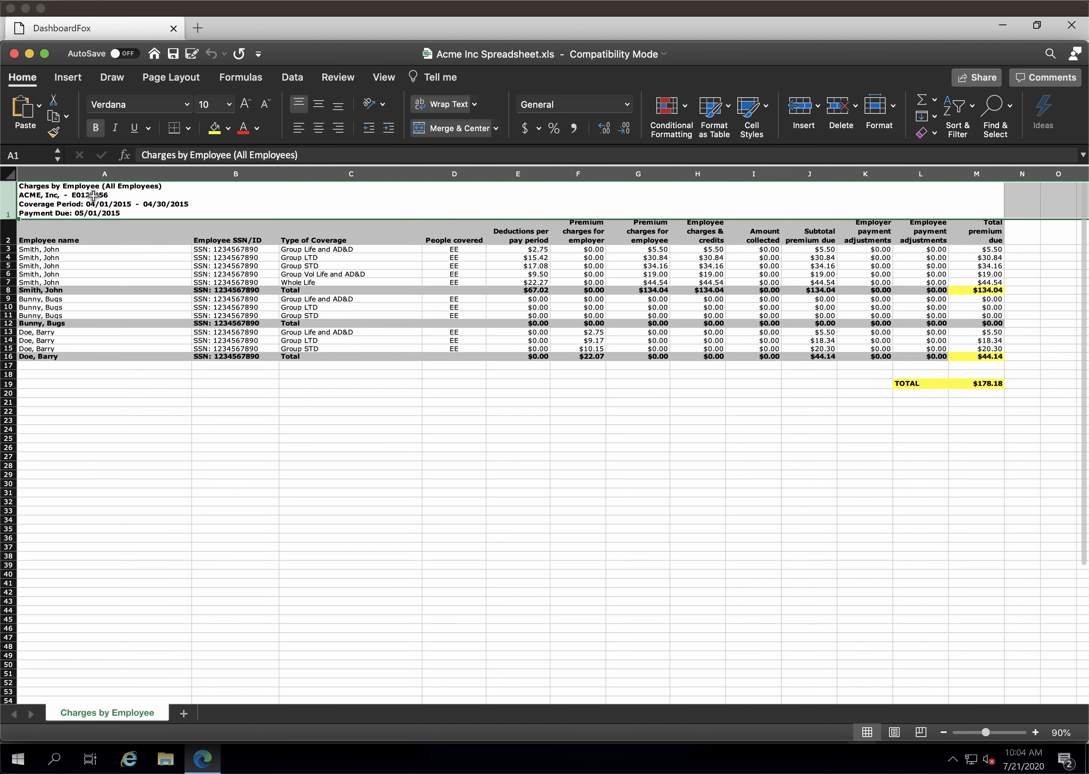
click(10, 383)
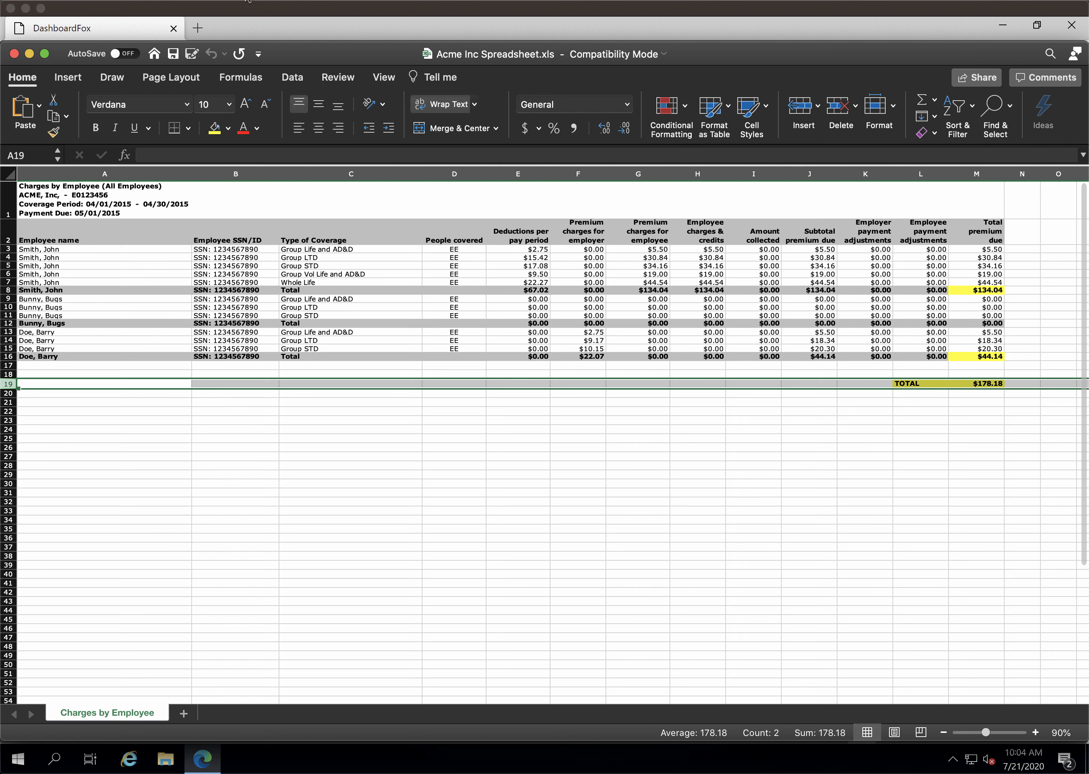
click(244, 0)
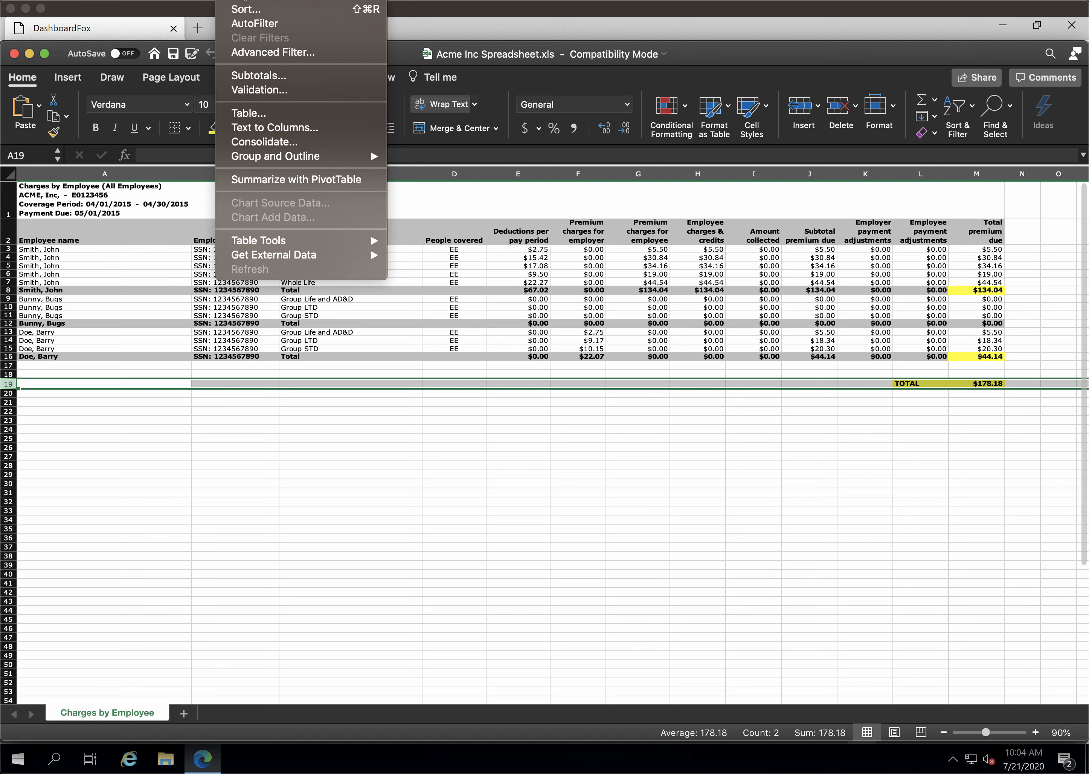
click(264, 0)
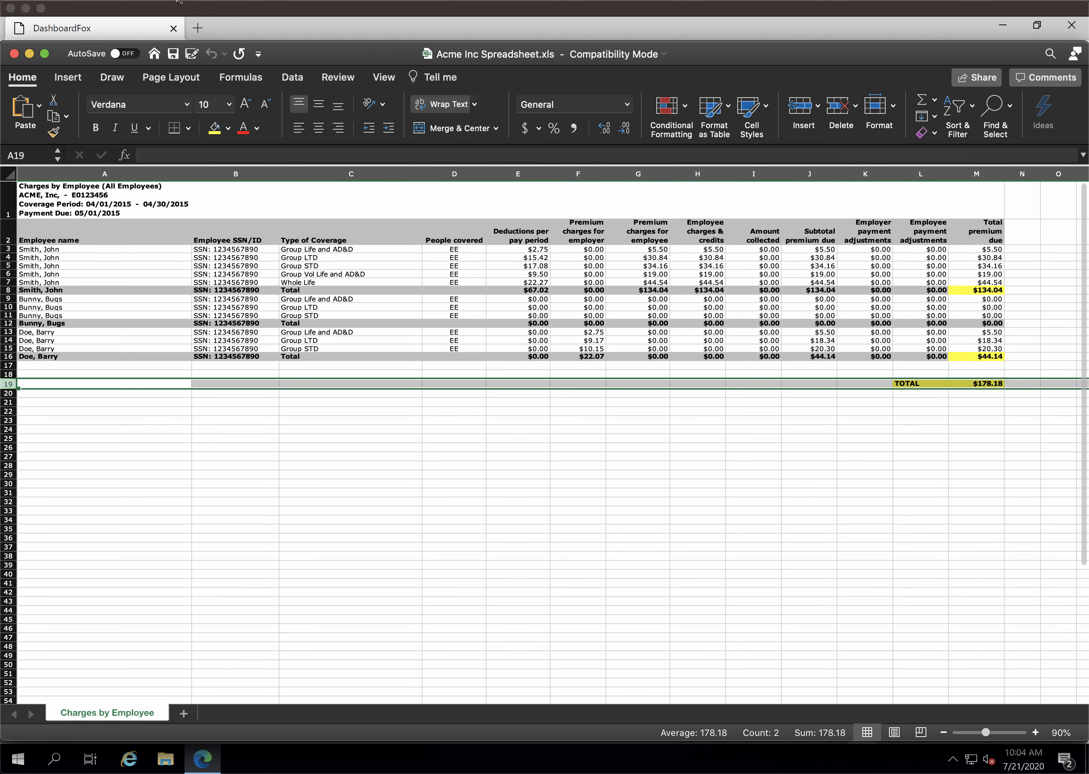
click(272, 1)
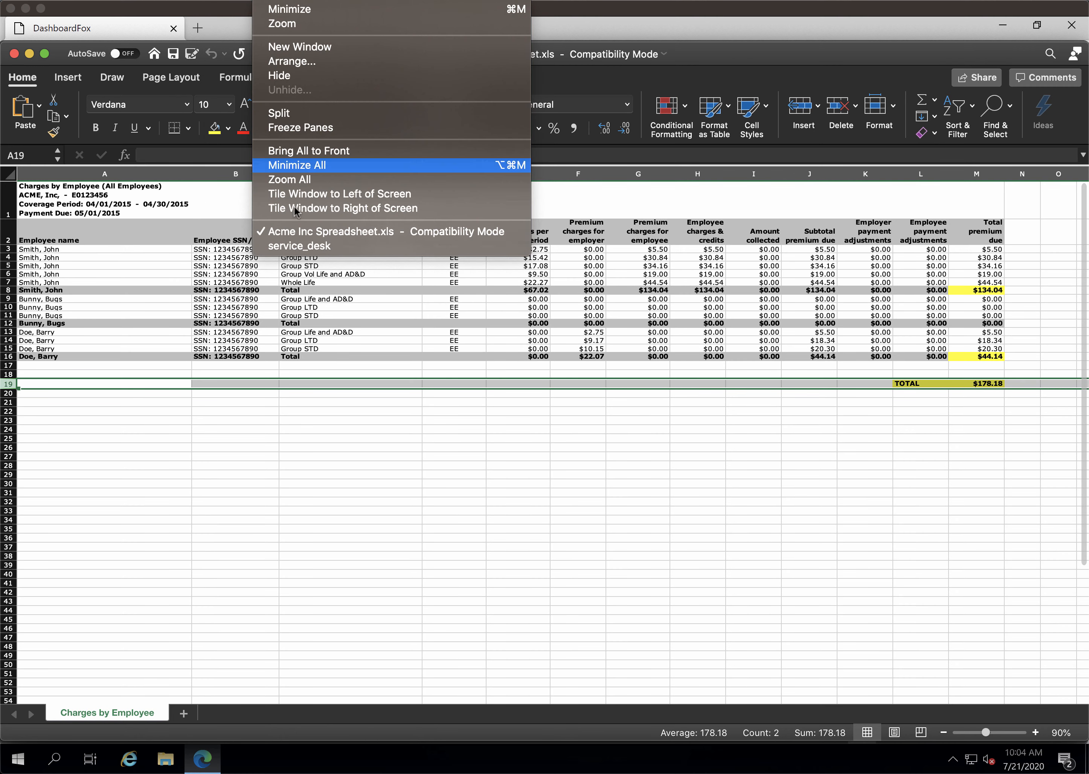
click(298, 247)
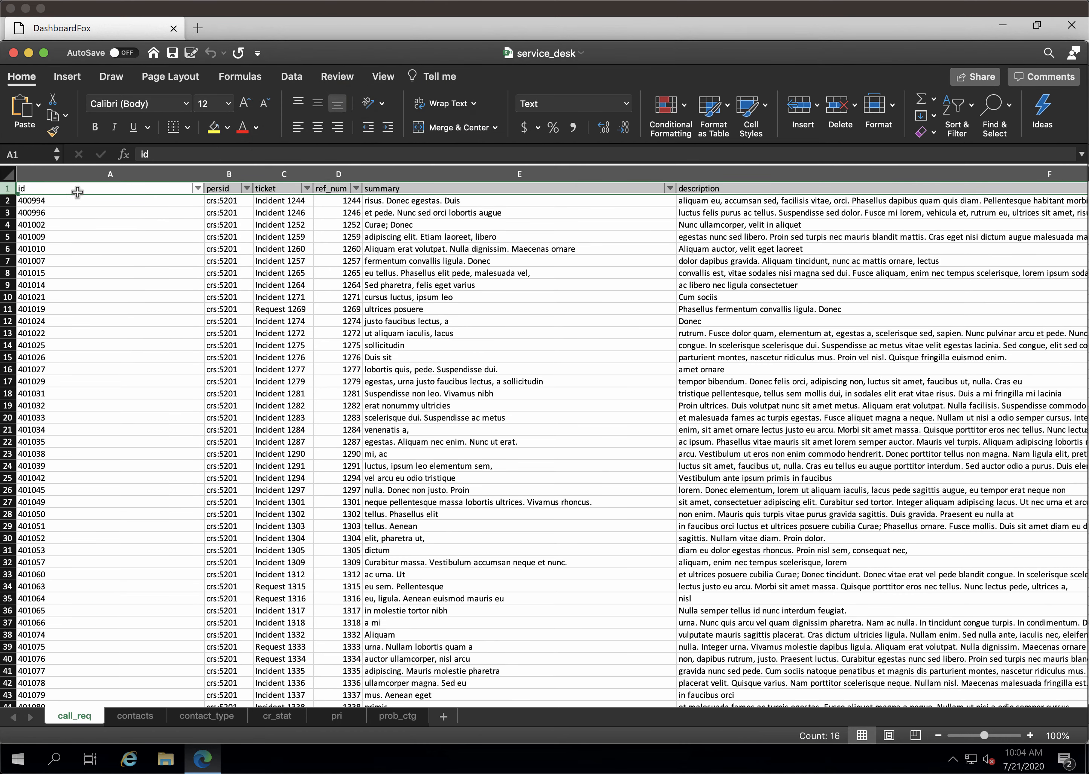
Step: Examine the header row and the id and persid columns on the call_req sheet, and check the contacts sheet for comparison
click(74, 210)
click(73, 210)
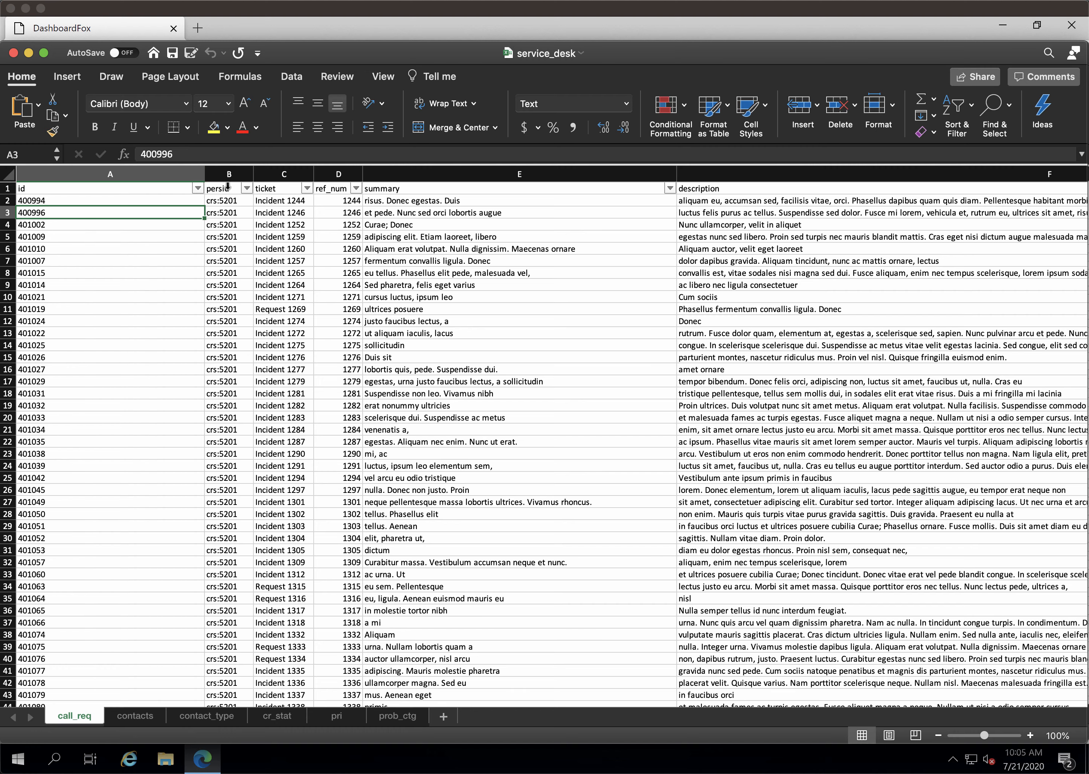
click(229, 174)
click(151, 189)
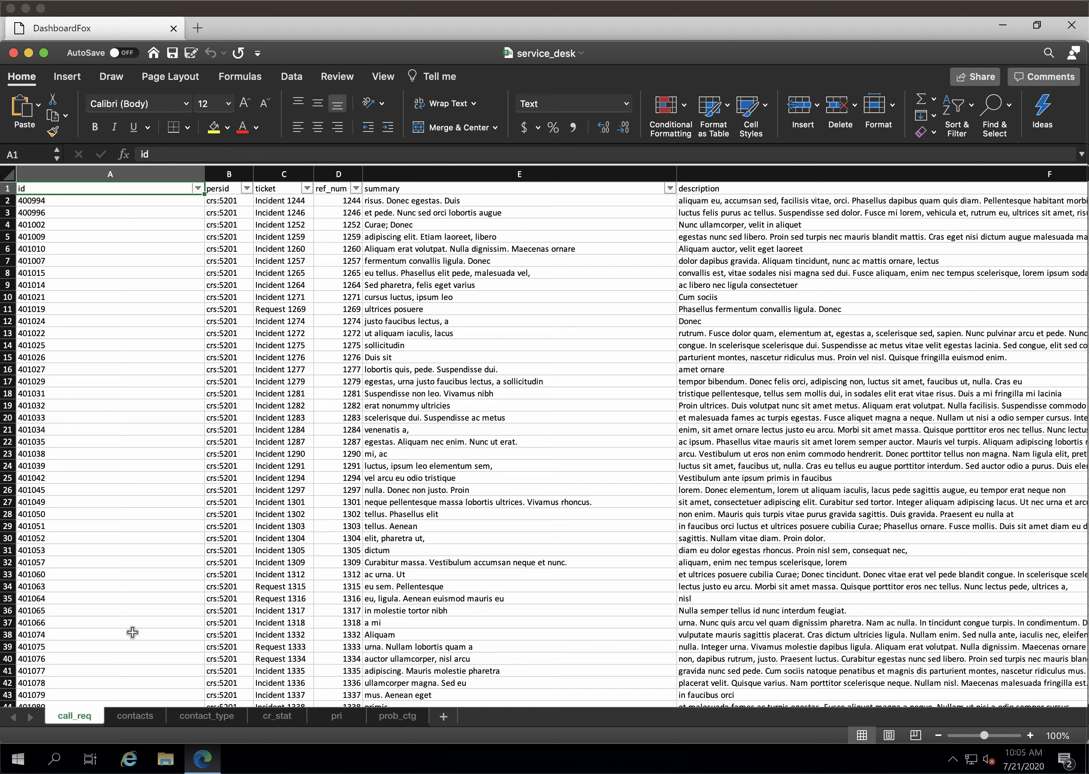
click(135, 717)
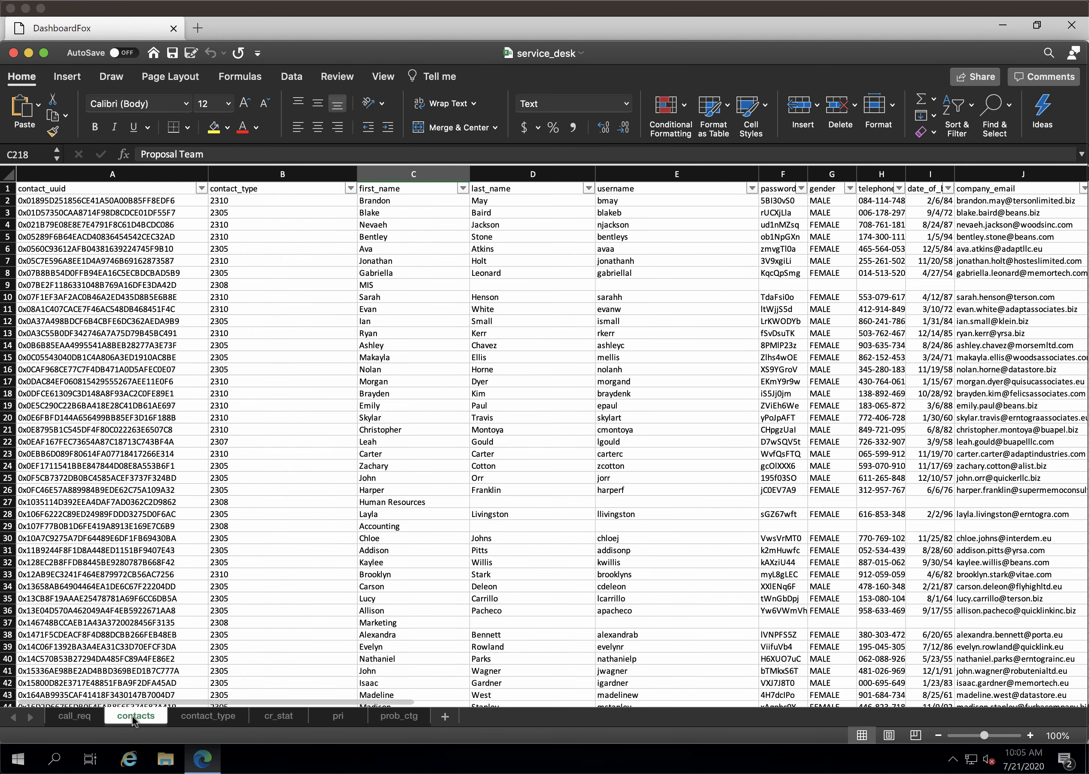
click(80, 719)
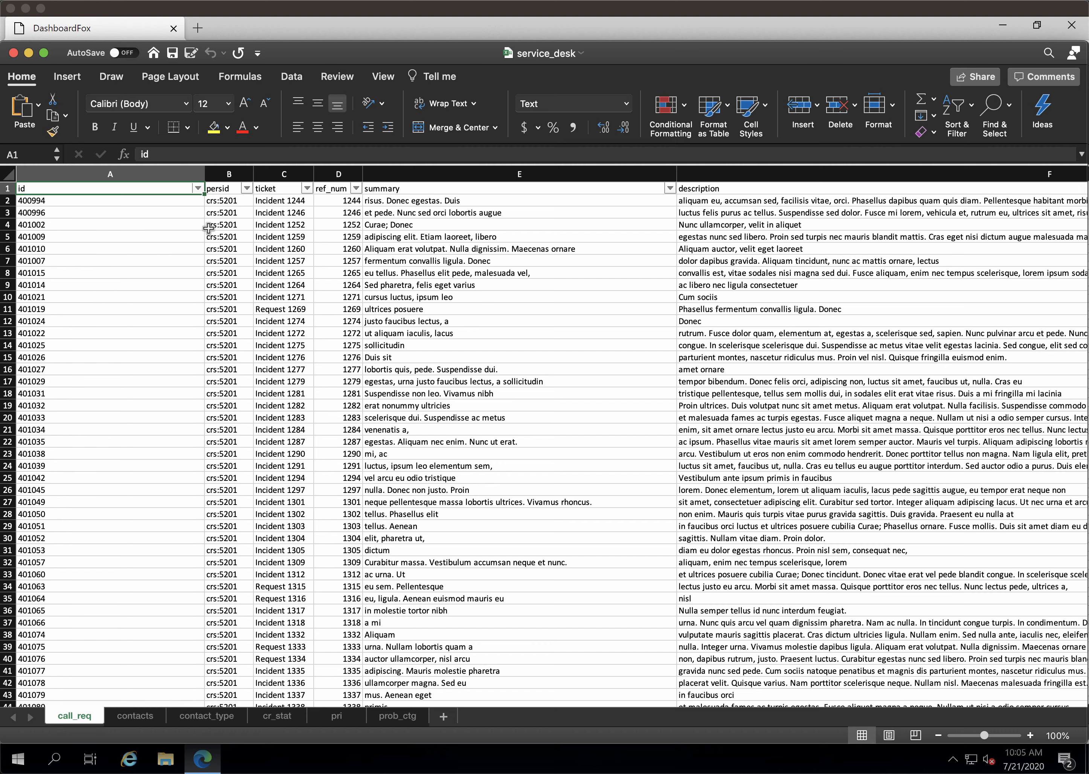
Step: Examine the persid and ref_num columns of call_req, and look through its remaining columns up to type
click(220, 201)
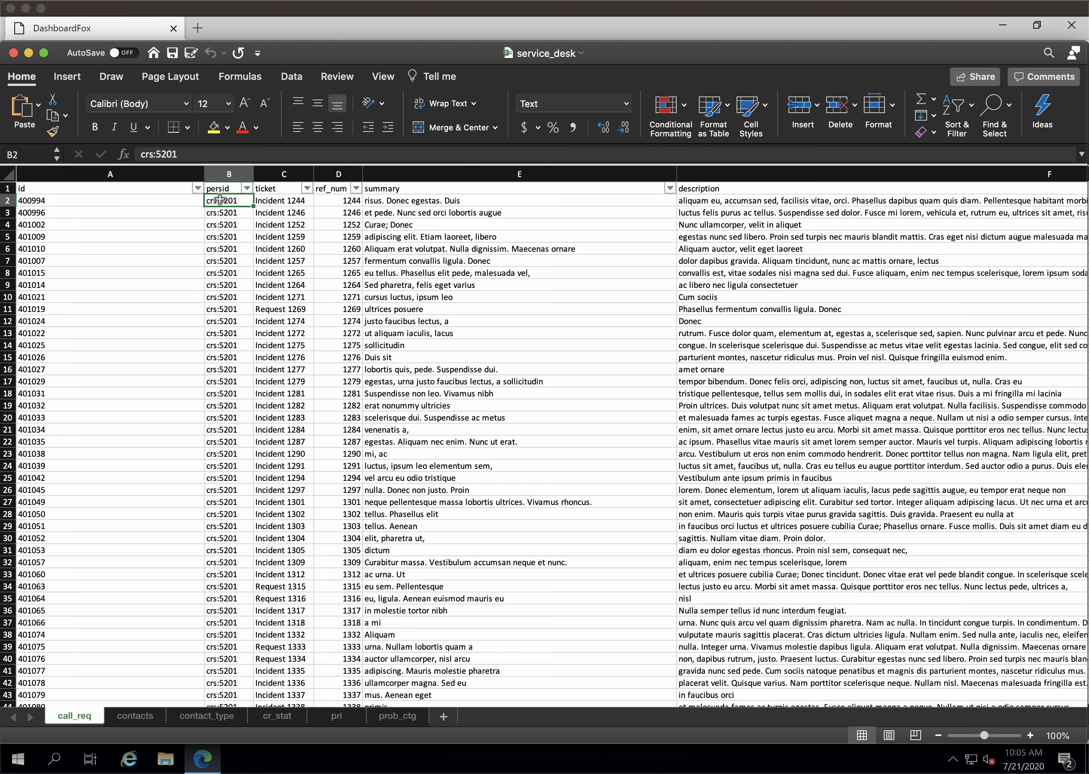
click(221, 177)
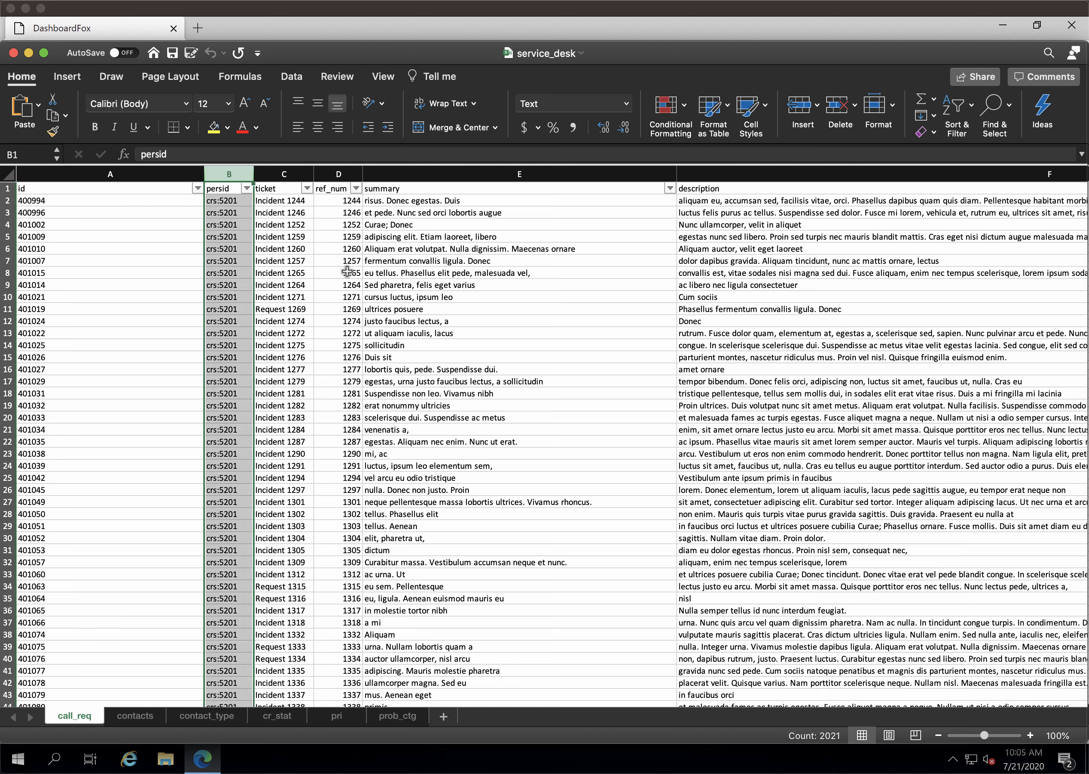
click(339, 178)
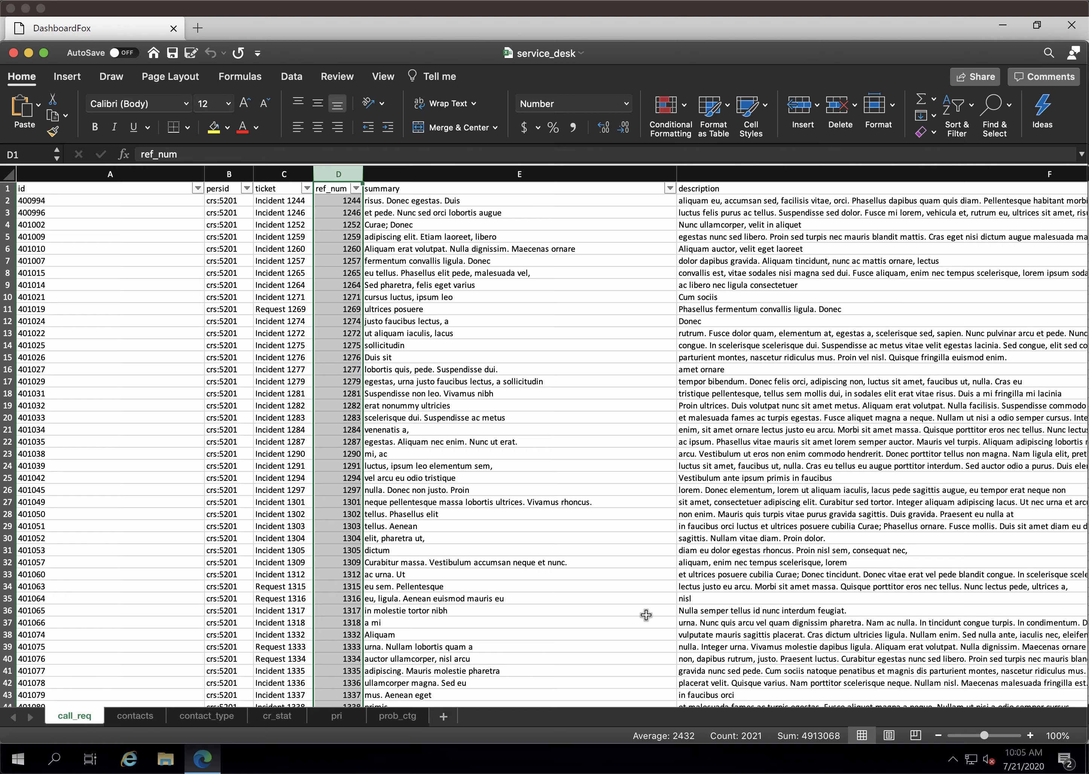
scroll(646, 614, right, 2)
scroll(646, 615, down, 1)
scroll(646, 615, right, 10)
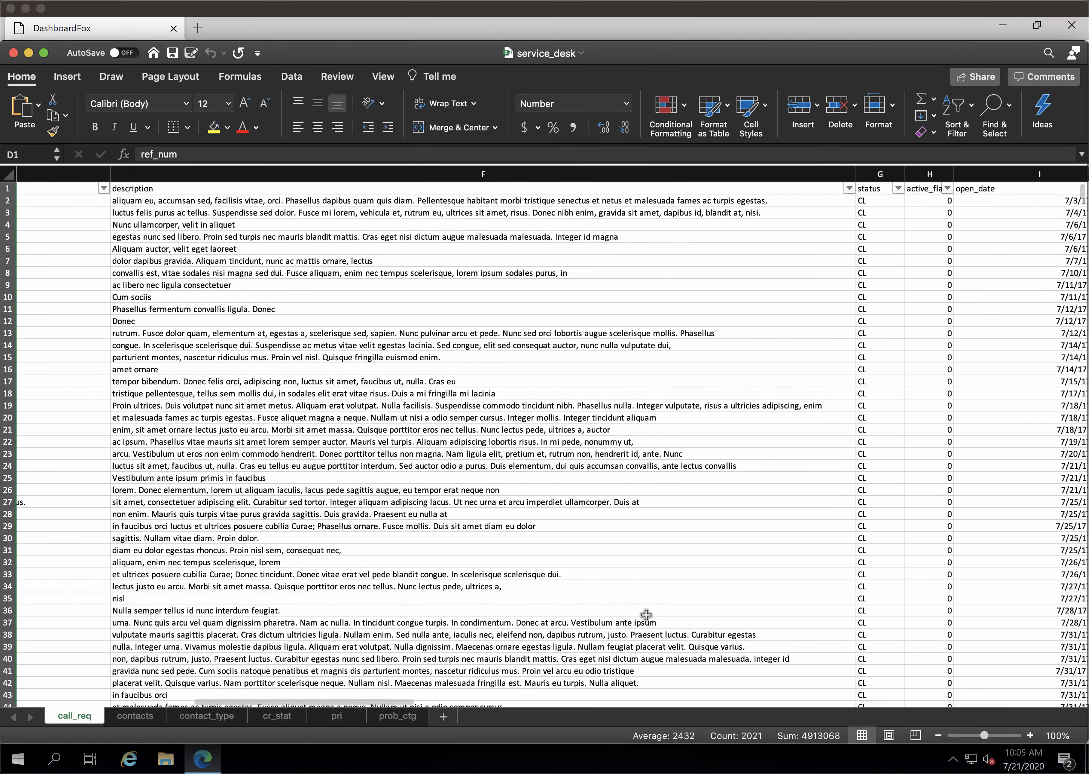
scroll(646, 615, right, 5)
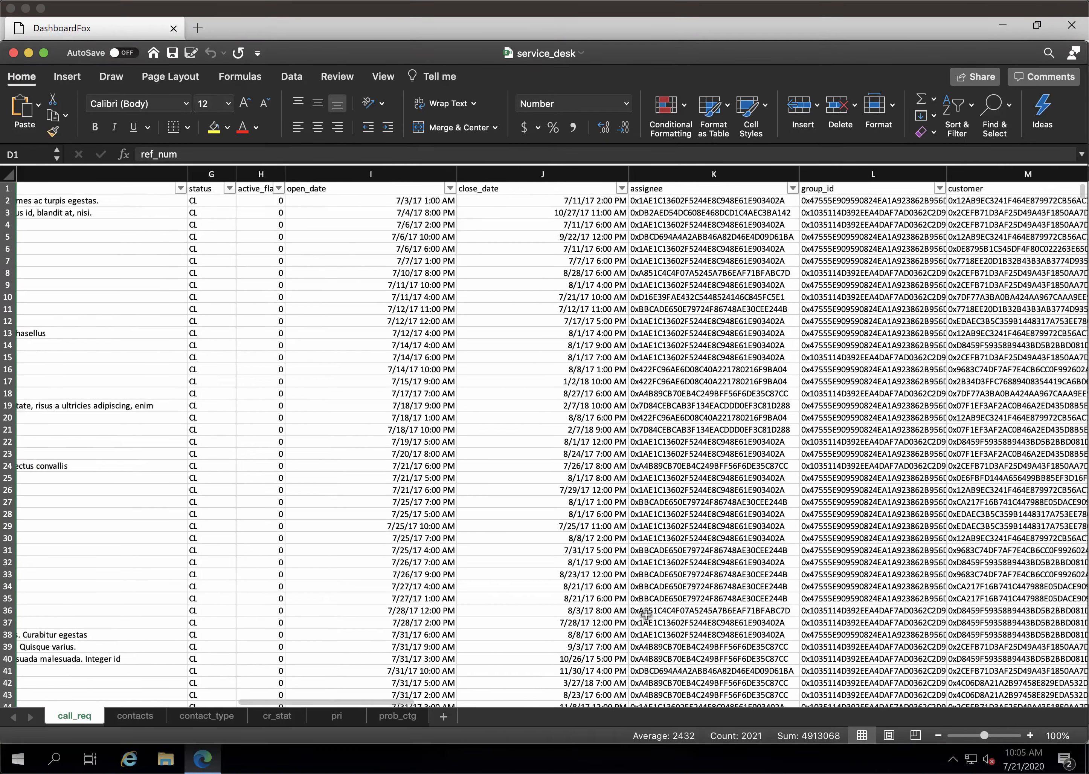
scroll(646, 615, right, 3)
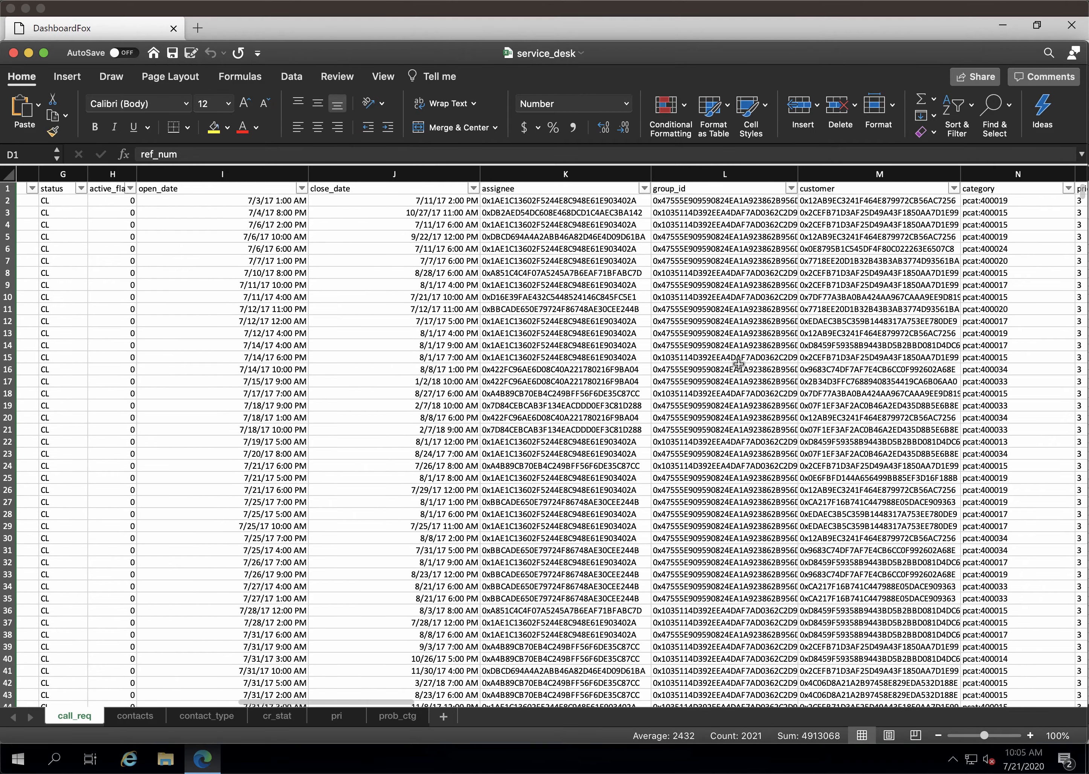
scroll(738, 364, right, 2)
scroll(739, 364, right, 5)
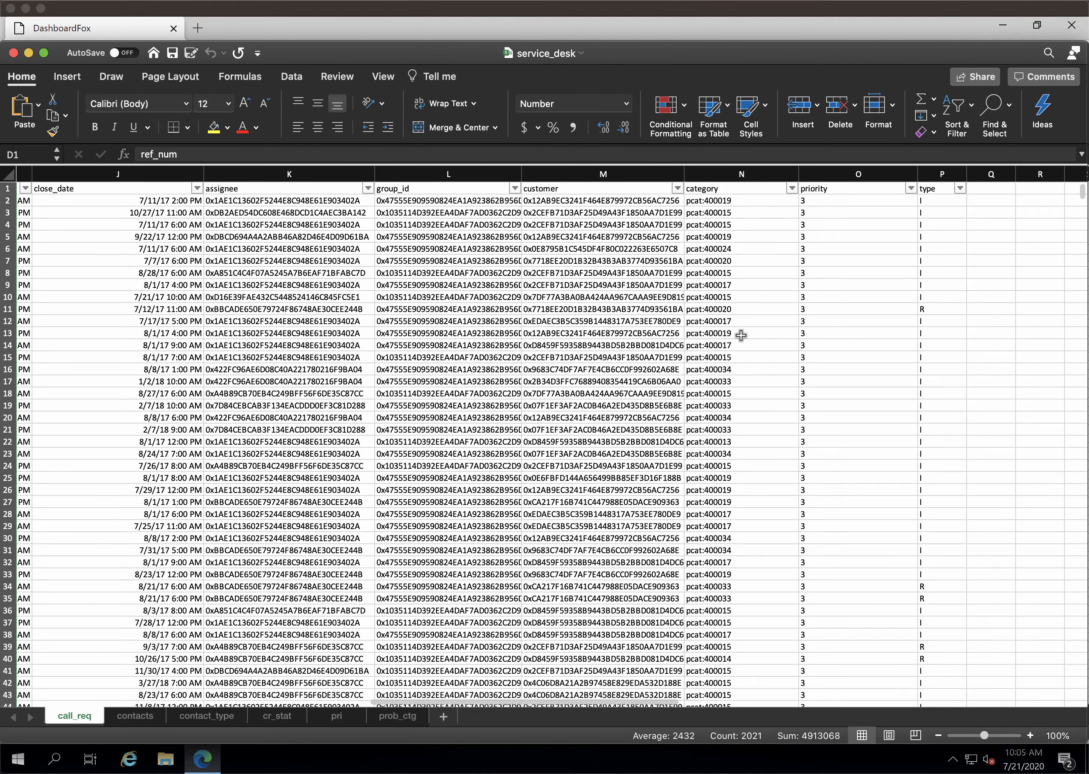
scroll(741, 334, left, 10)
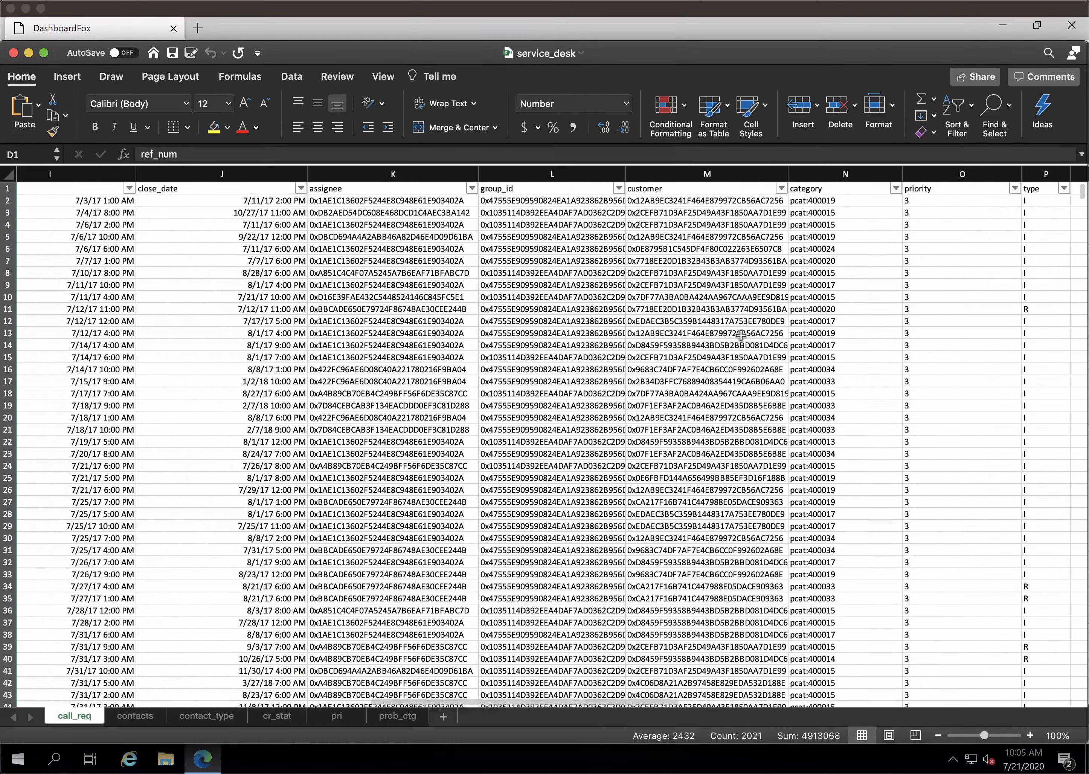
scroll(741, 335, left, 8)
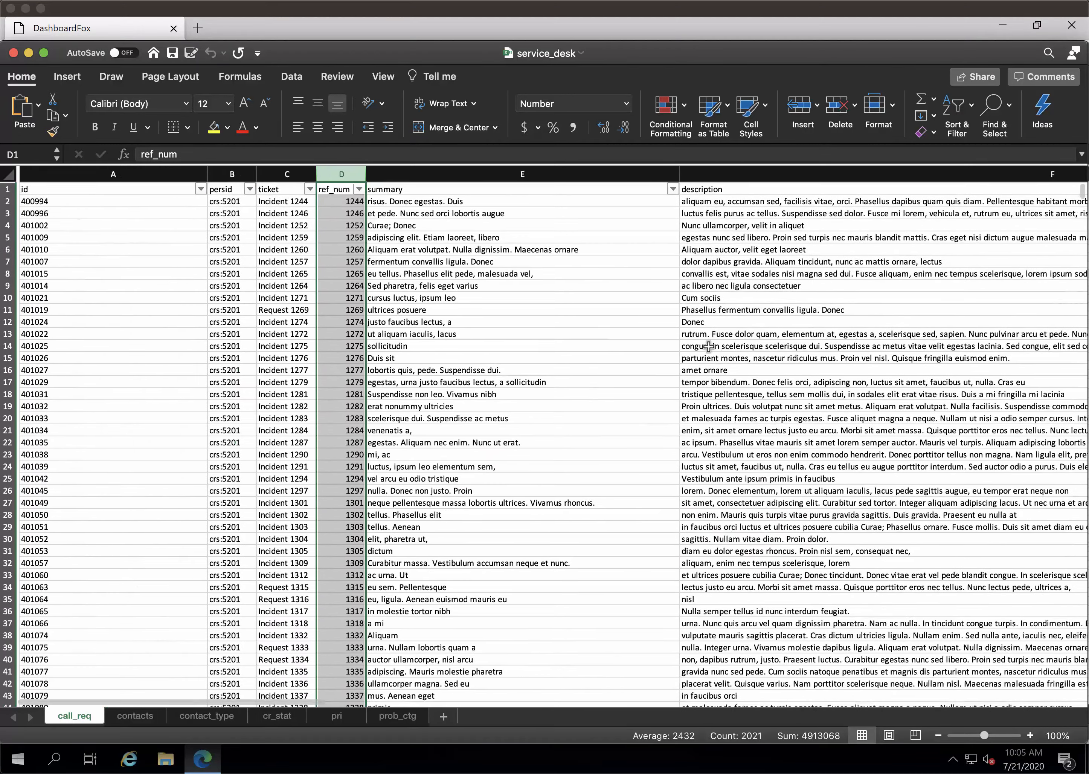
Step: Look through the contacts, contact_type, cr_stat, pri and prob_ctg lookup sheets, and return to the call_req sheet
click(136, 721)
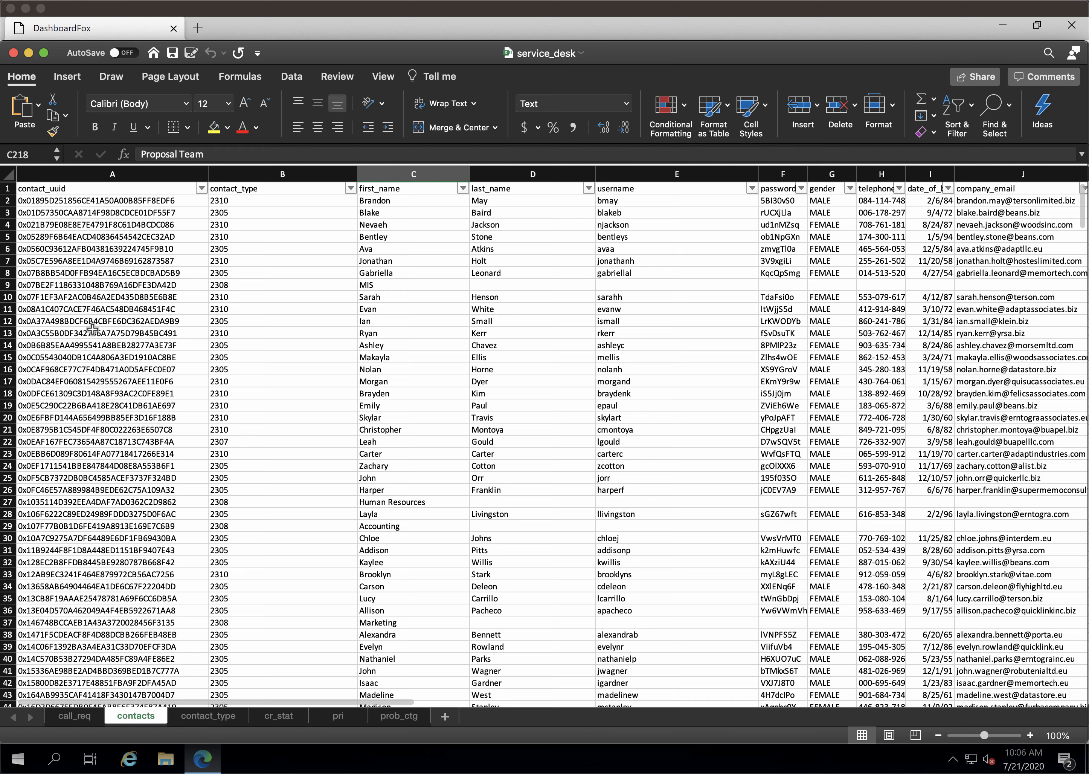
click(89, 427)
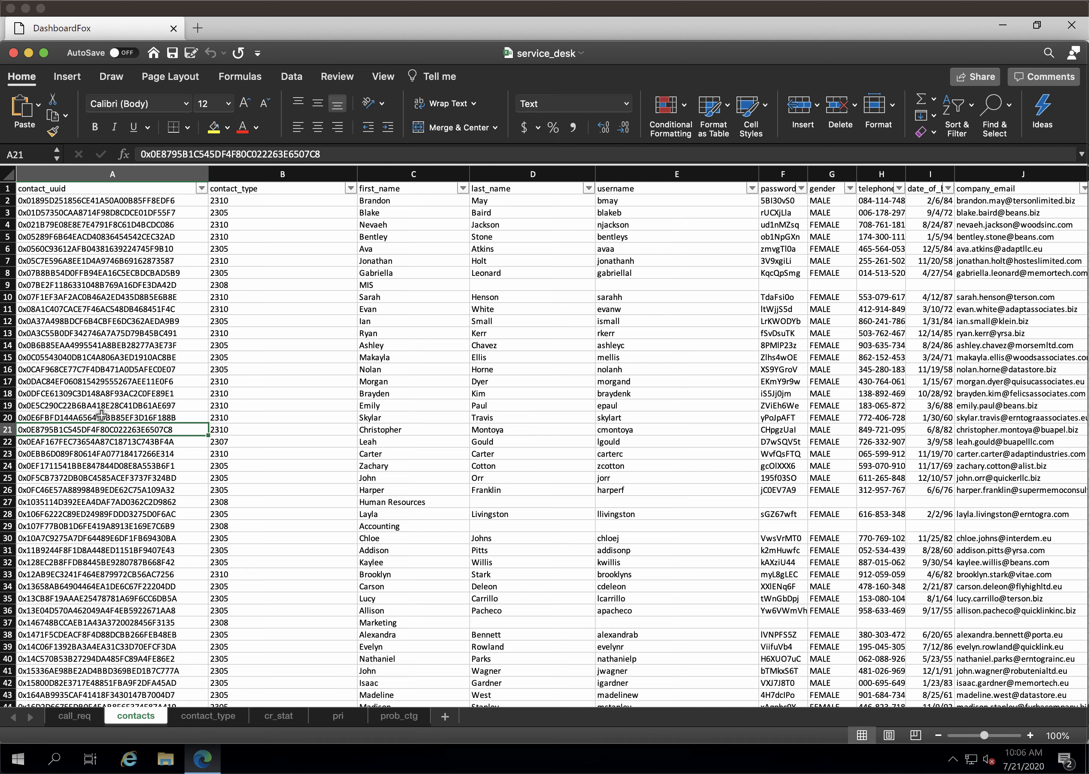
click(206, 716)
click(279, 716)
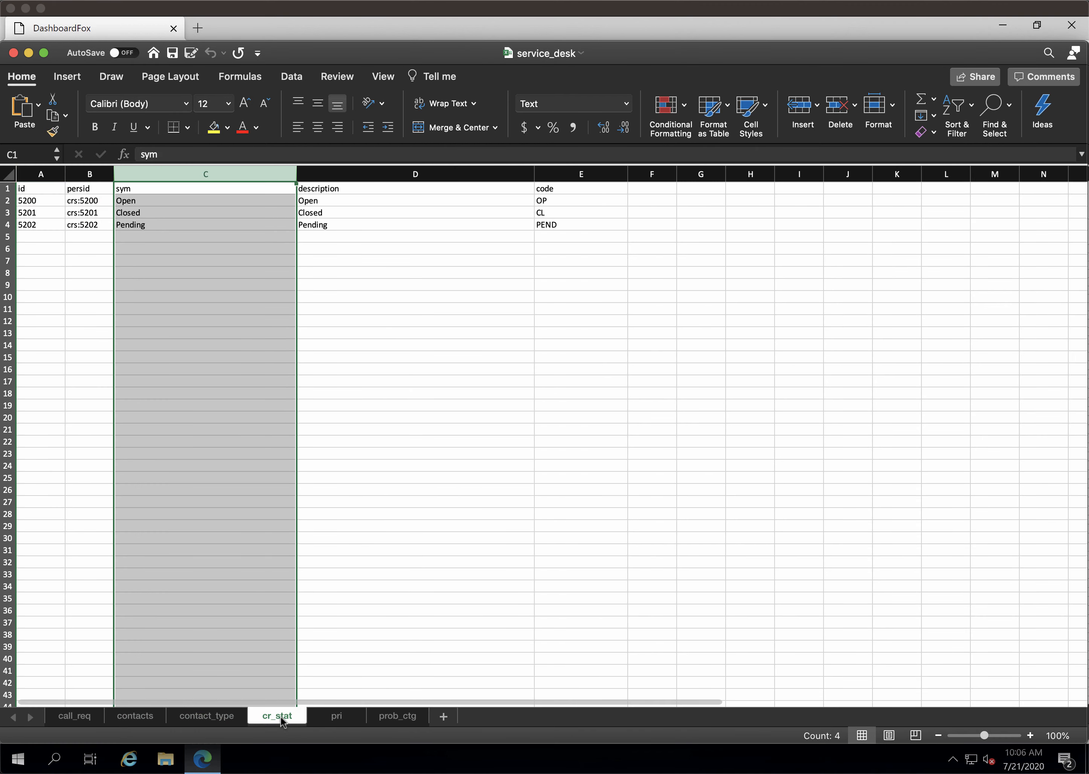
click(342, 718)
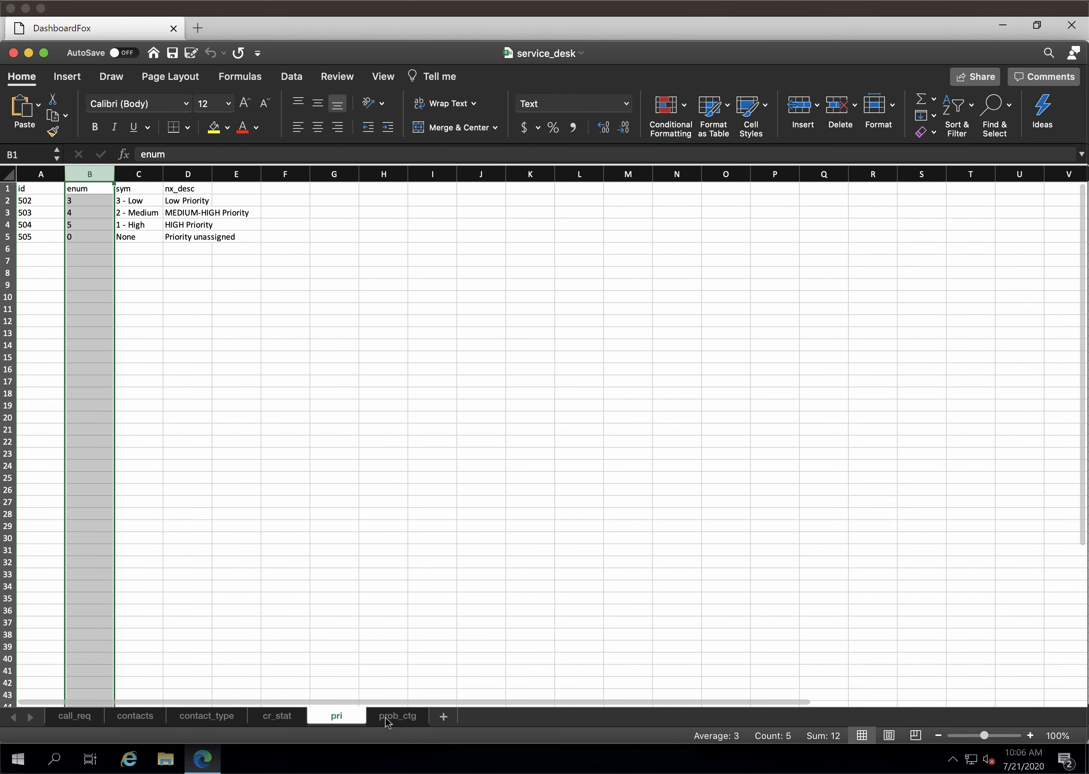
click(397, 717)
click(340, 719)
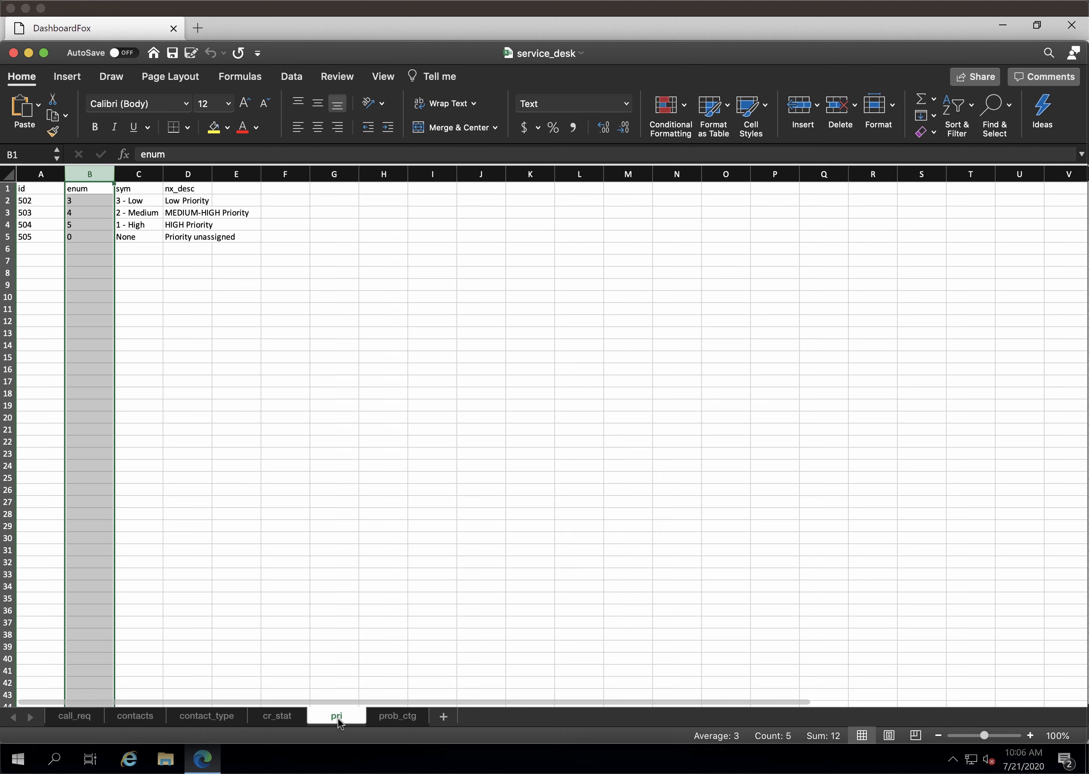
click(70, 723)
click(241, 414)
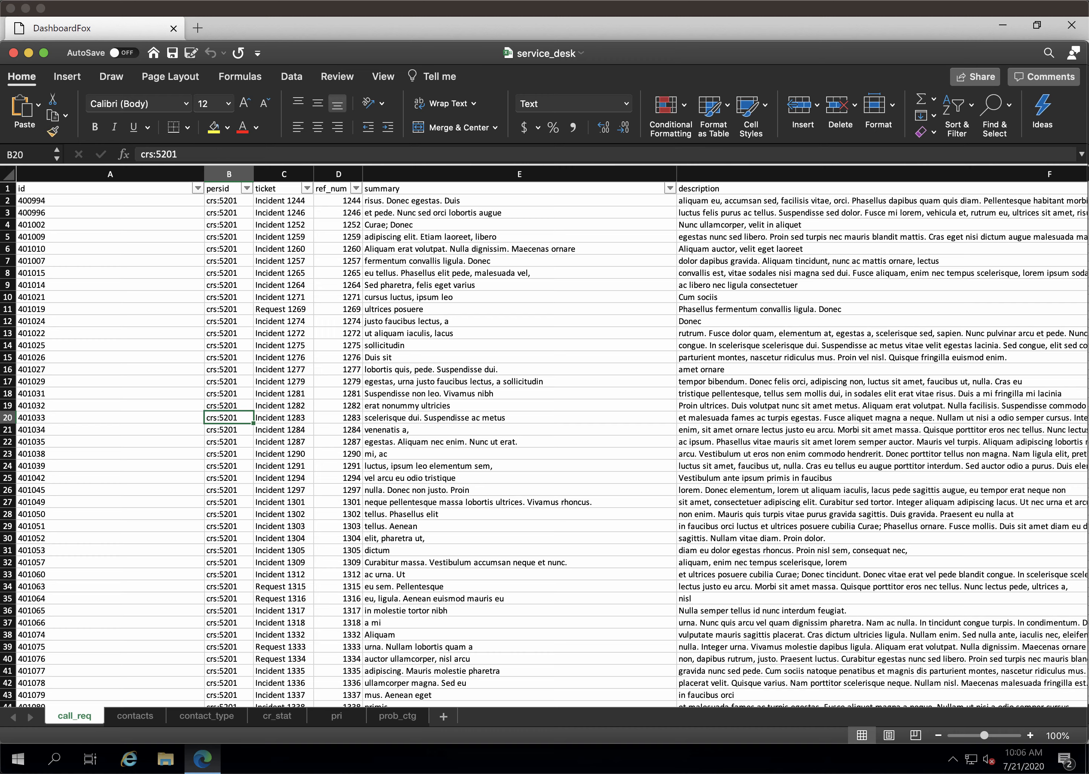
Step: Switch to the DashboardFox App Builder and inspect the Service Desk app's joined tables, including the columns of the prob_ctg table
key(super+Tab)
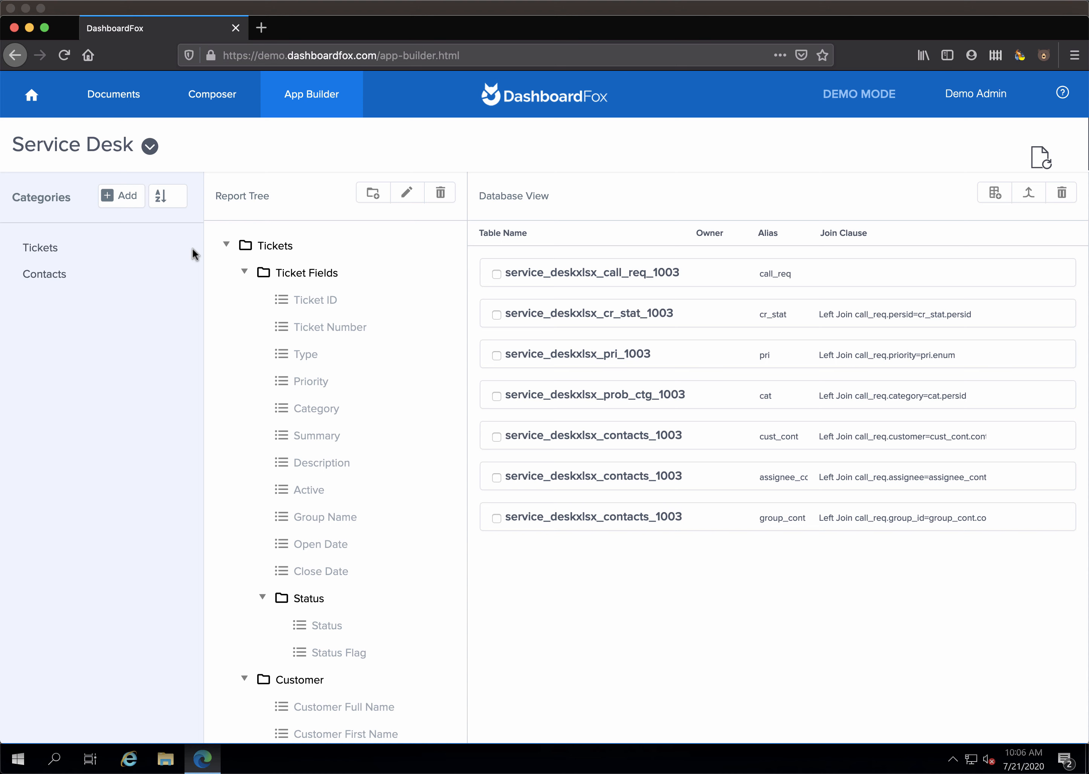
click(599, 312)
click(601, 279)
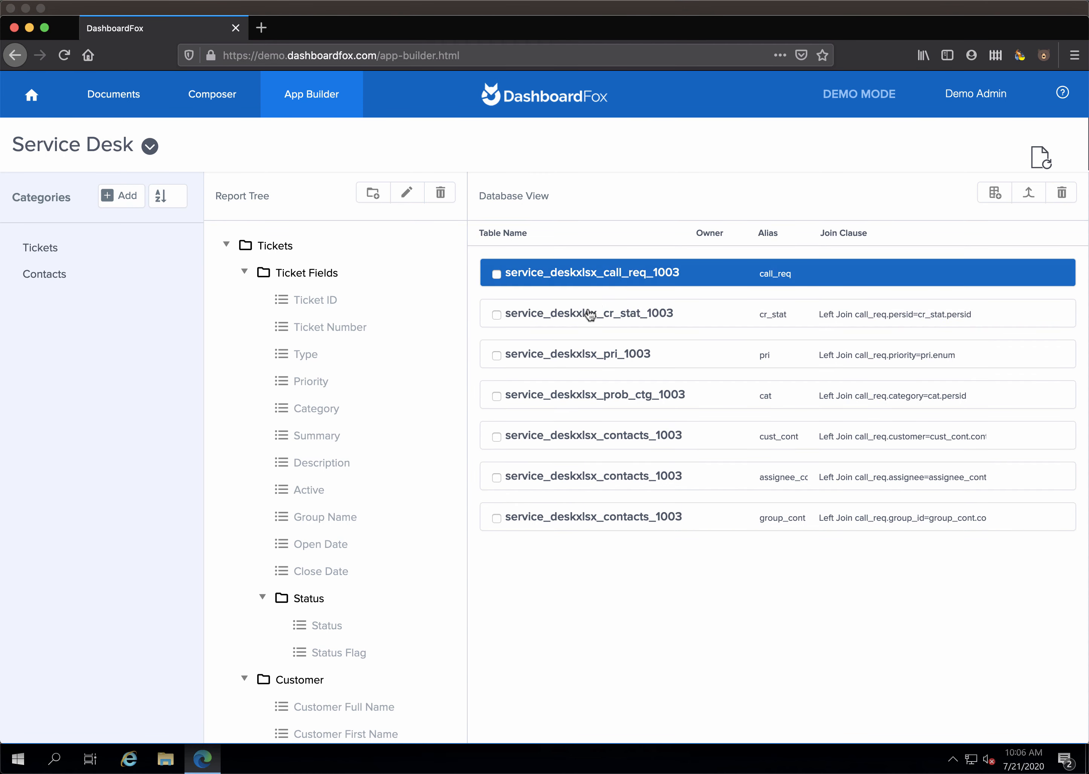
click(579, 358)
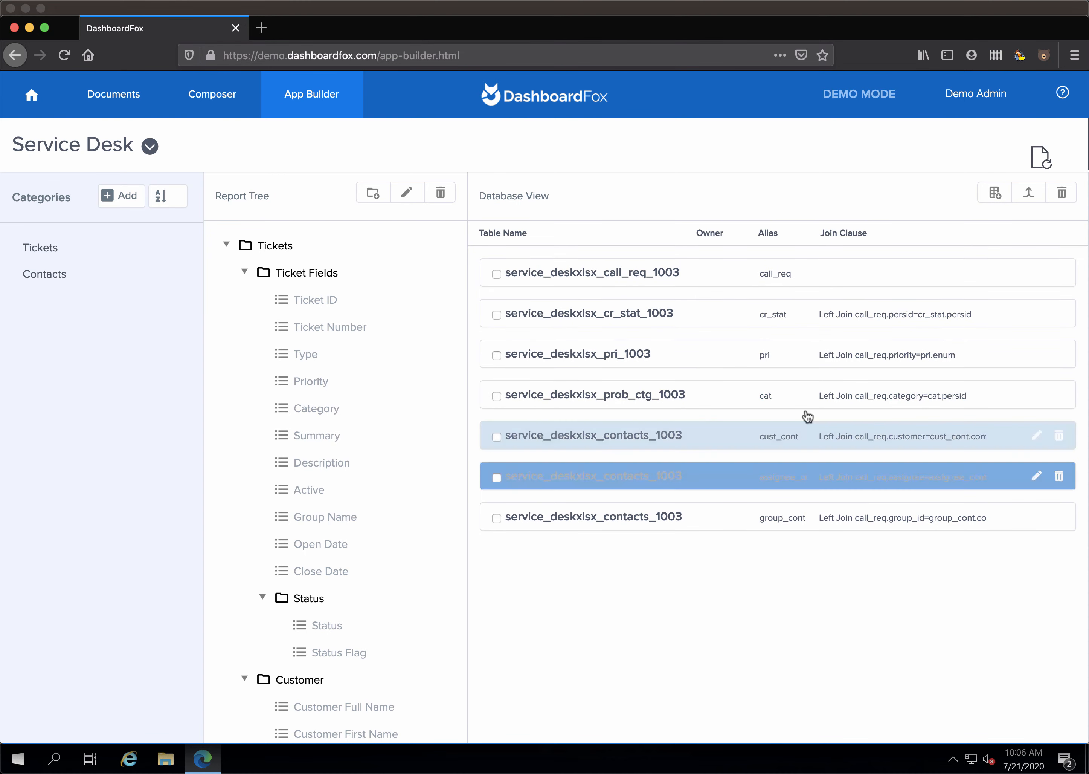
double_click(620, 397)
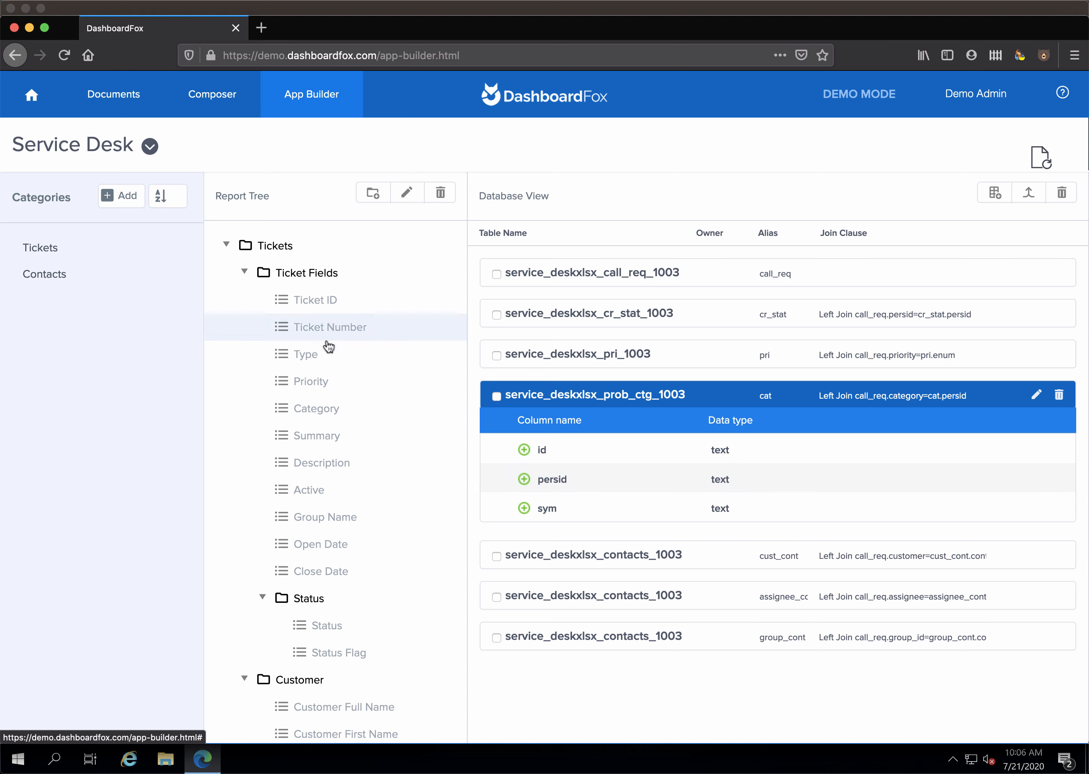
click(61, 255)
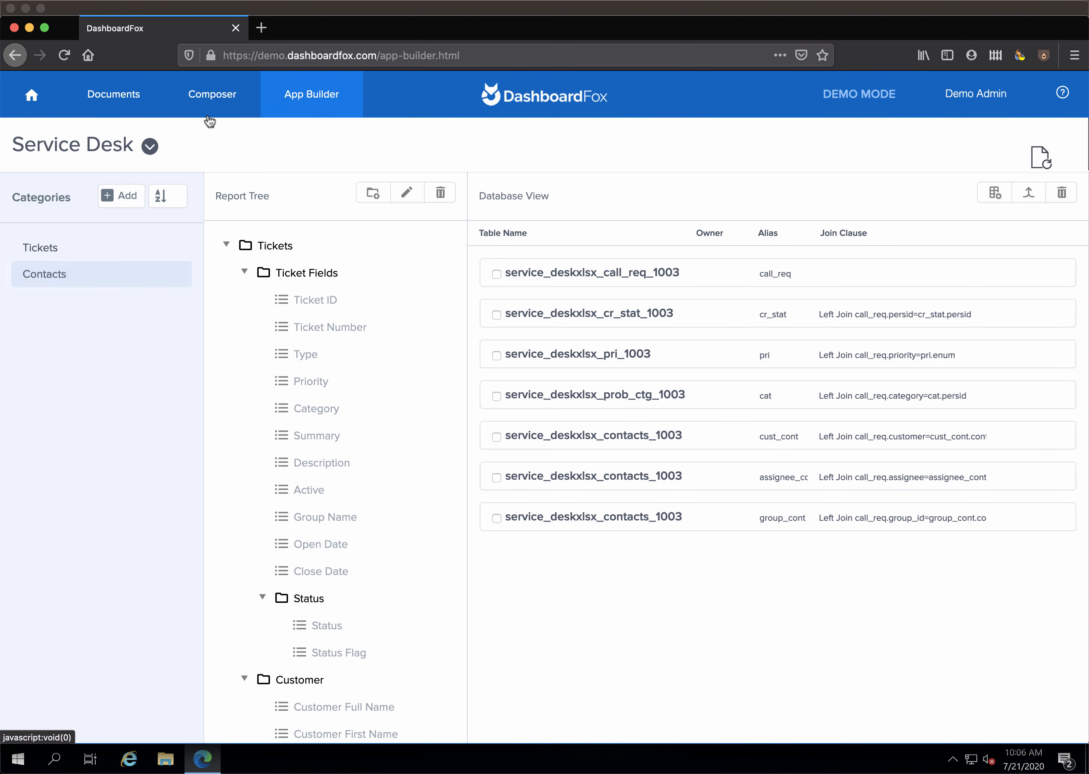
Step: Open the Composer and select the Service Desk app with its Tickets category for a new document
click(212, 95)
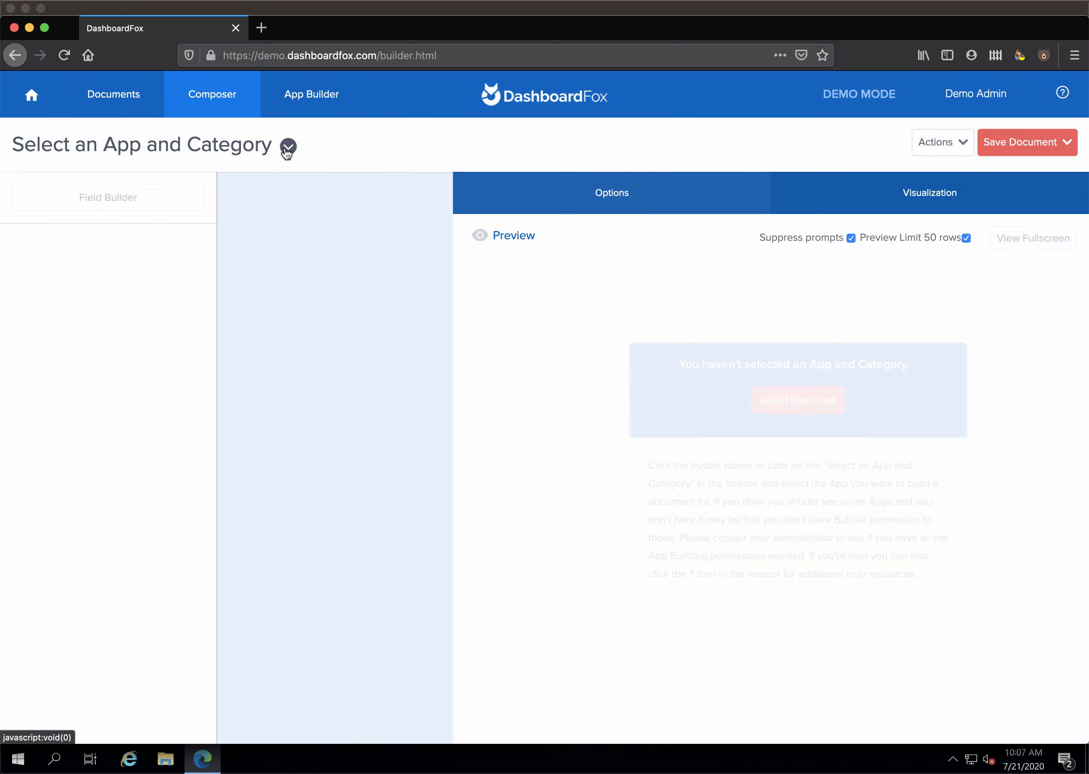
click(287, 146)
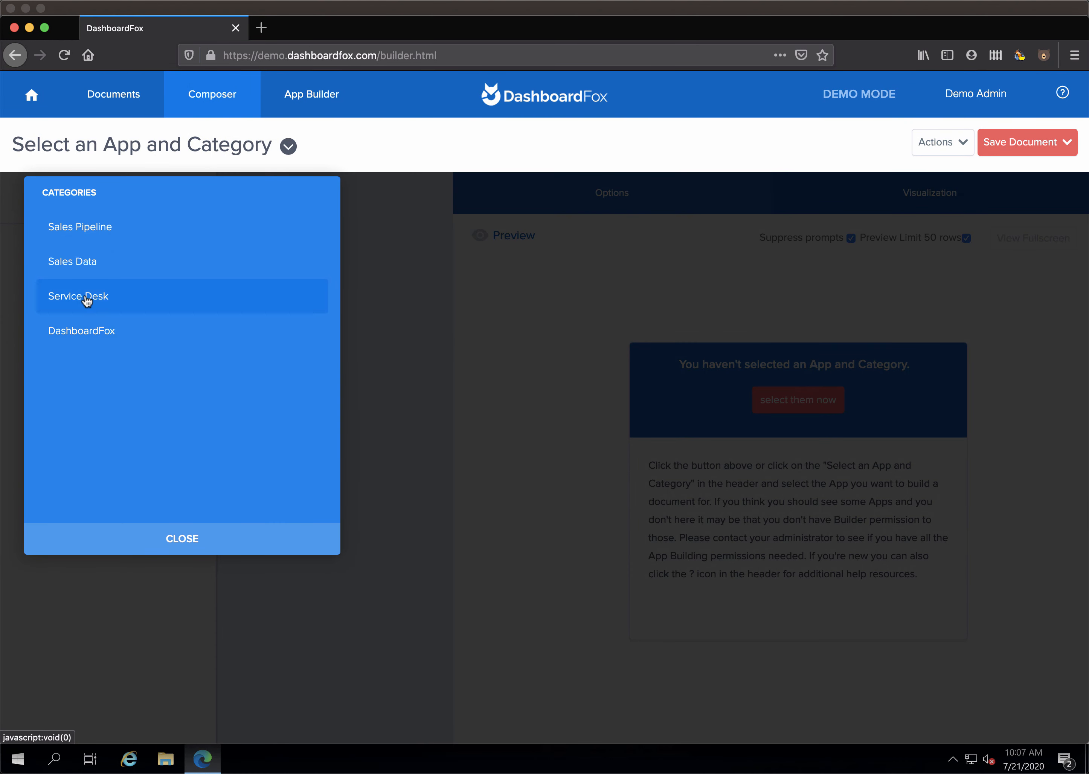
click(85, 297)
click(72, 283)
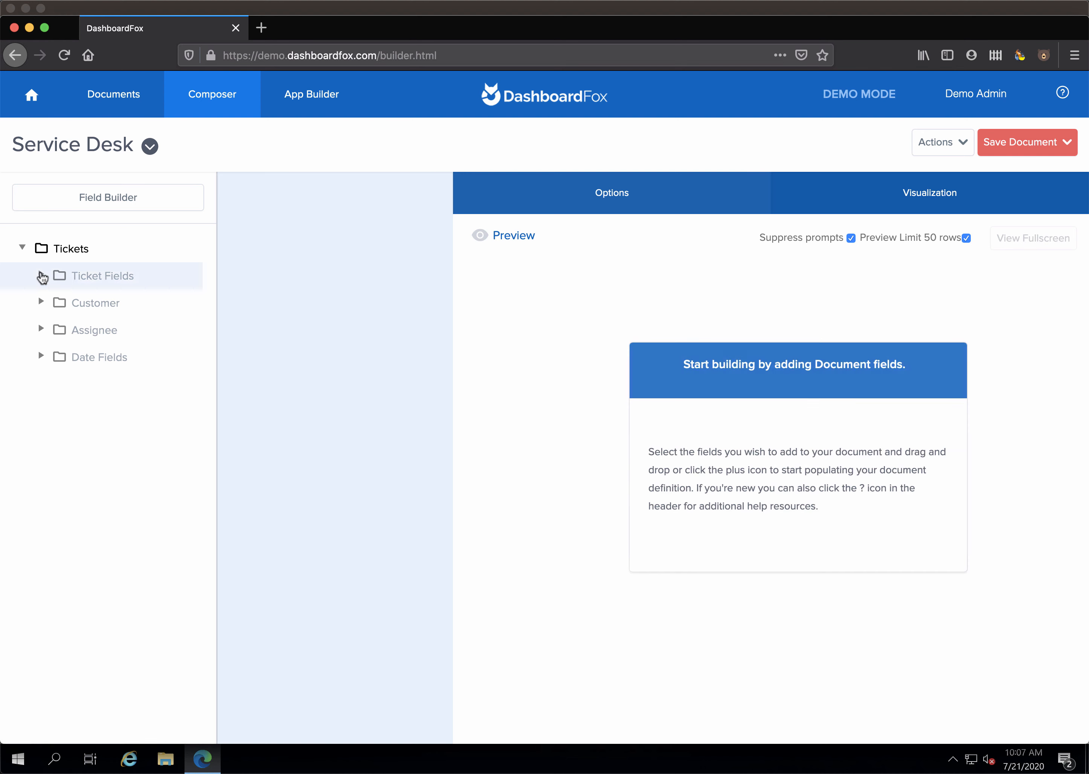
Step: Add the Ticket ID field from Ticket Fields to the document, and expand the Status subfolder
click(41, 274)
click(54, 303)
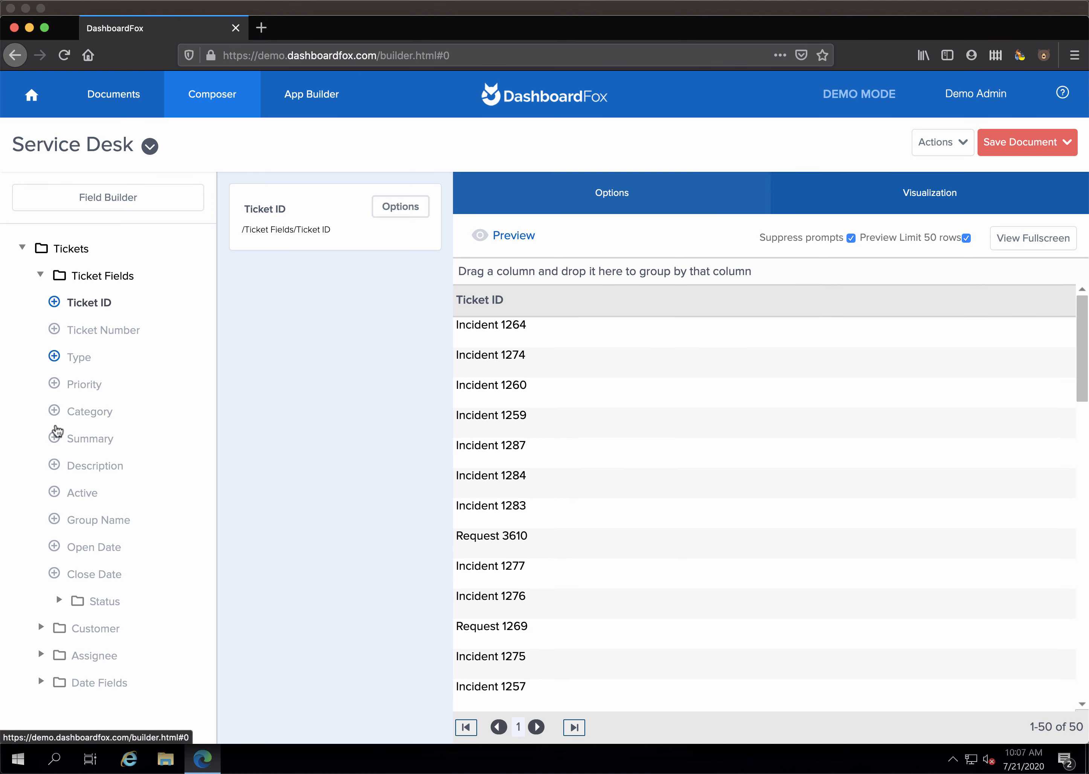
click(59, 600)
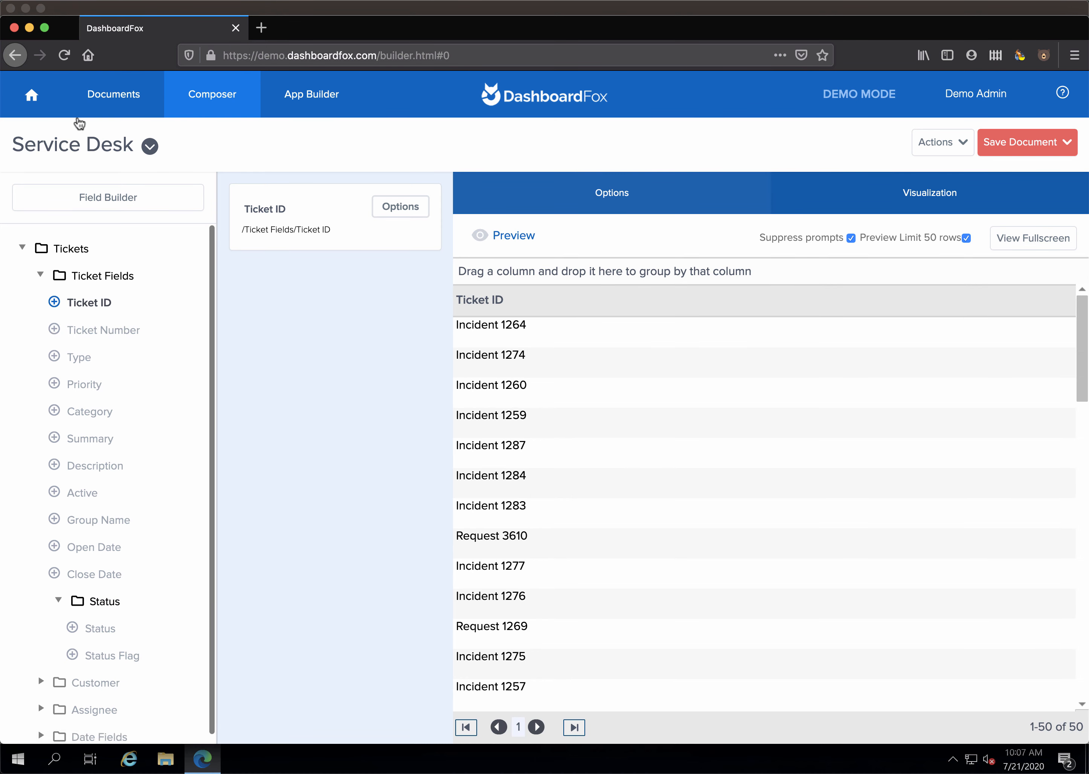
Step: Leave the Composer for the home page and open the Service Desk Dashboard from the favorite dashboards
click(34, 101)
click(706, 347)
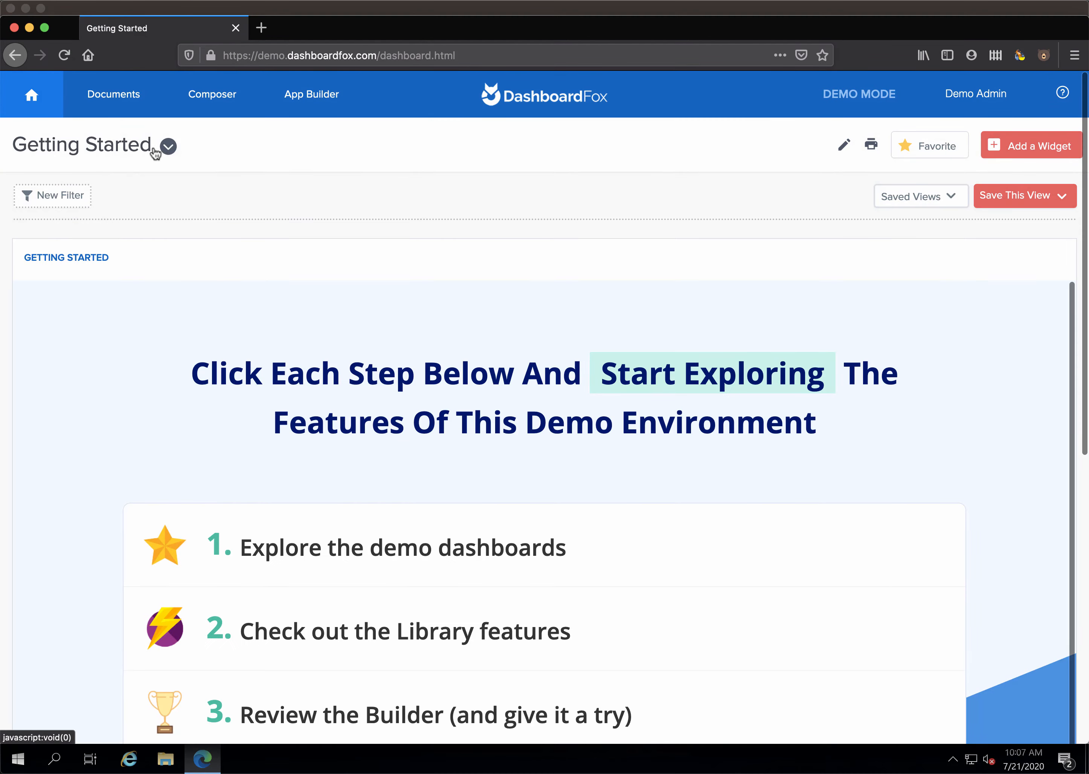
click(168, 146)
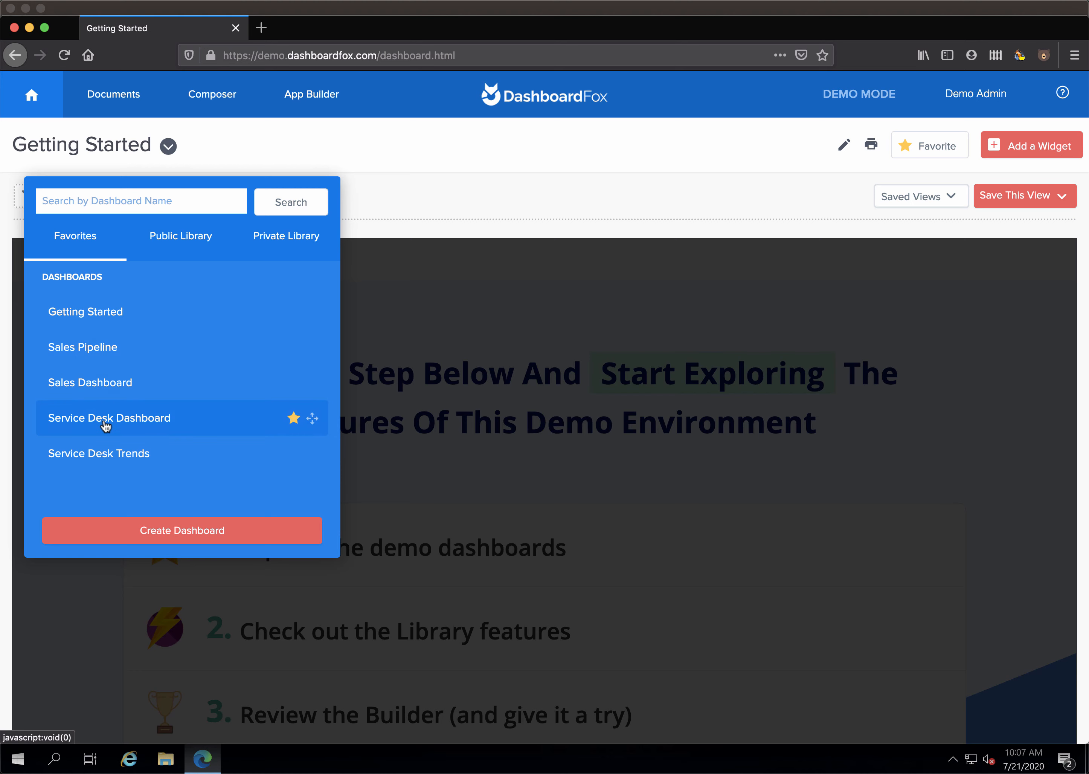
click(105, 418)
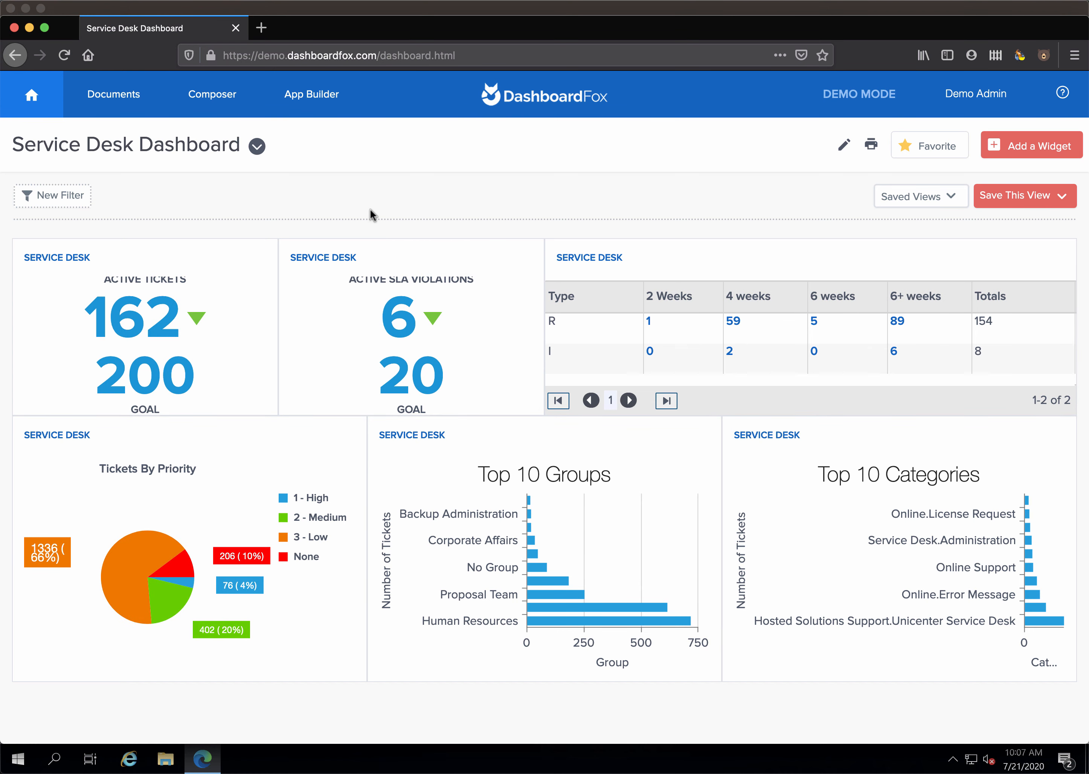
Step: Switch to the local DashboardFox server and check its Downloads folder in File Explorer for the service_desk.xlsx file
click(29, 28)
click(29, 54)
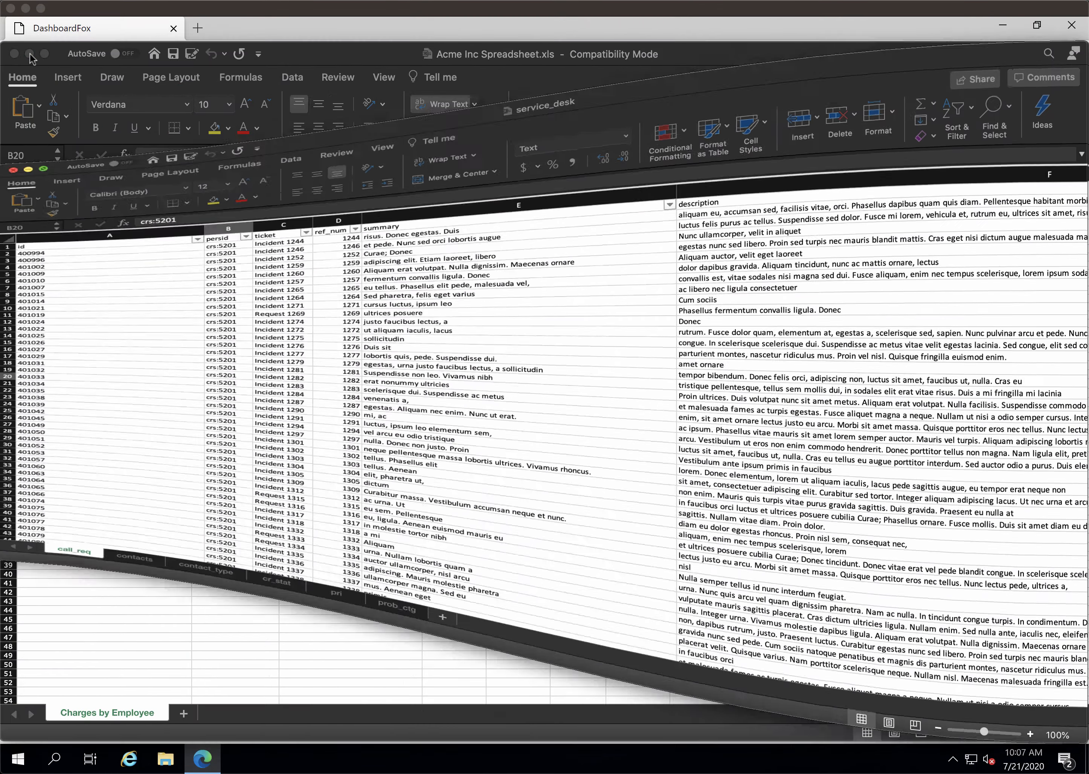
click(30, 54)
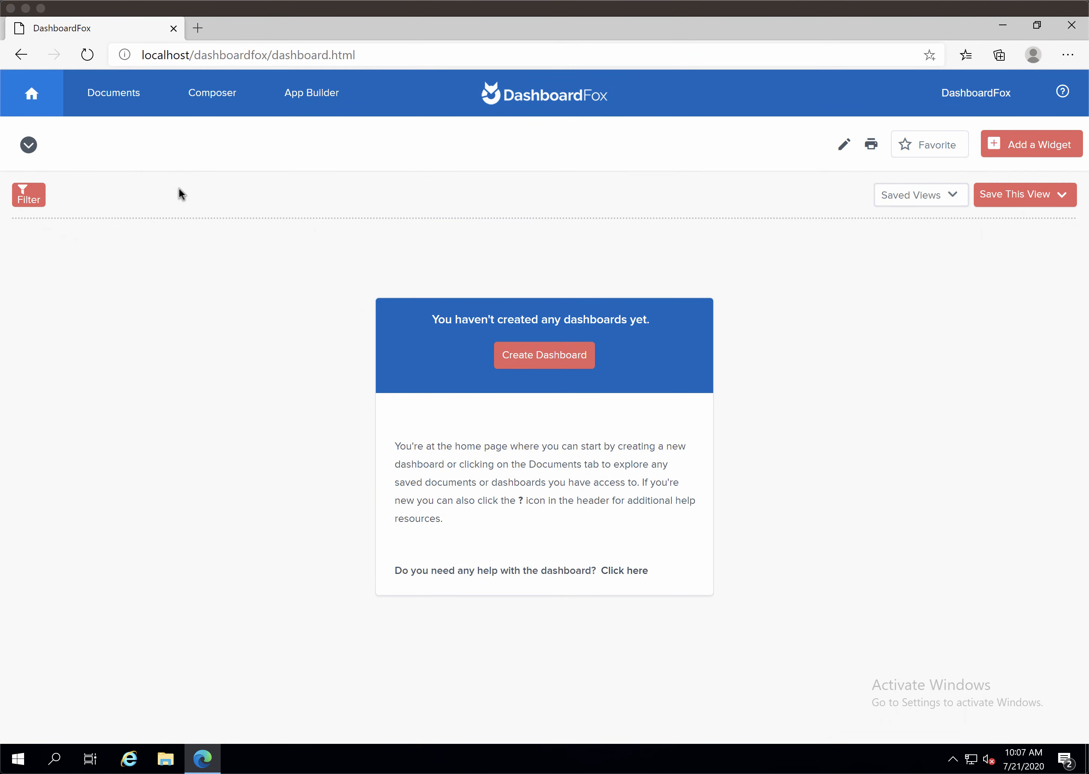
click(164, 759)
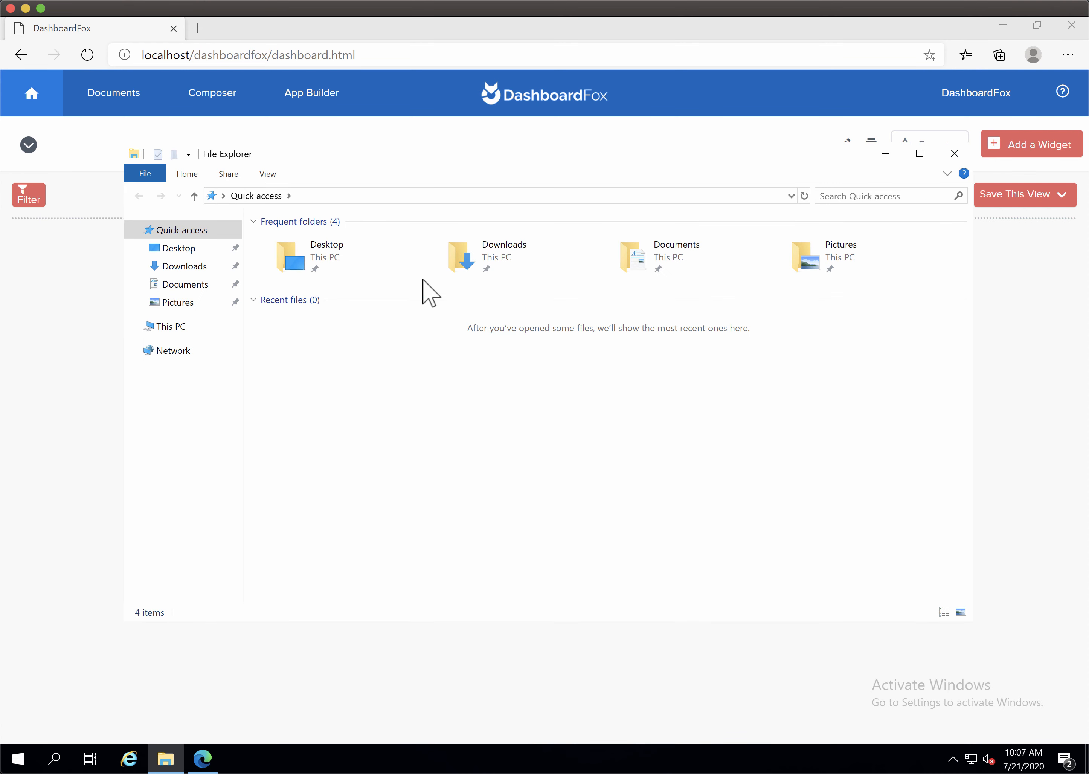
click(489, 251)
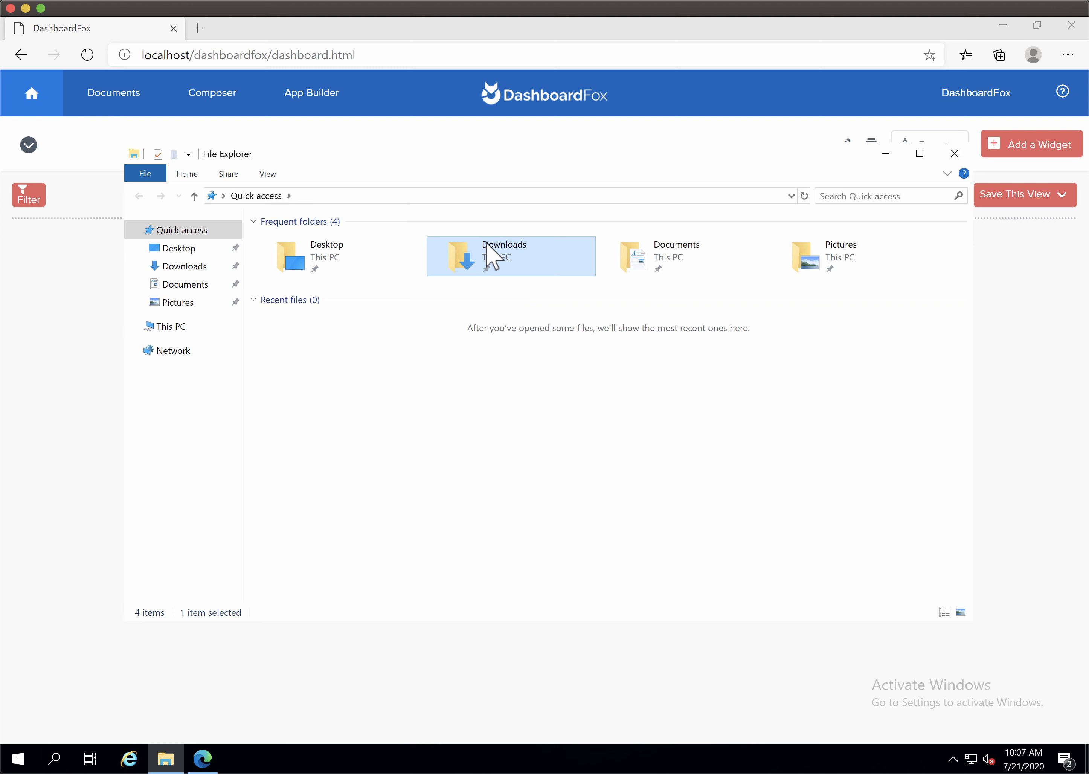
double_click(488, 251)
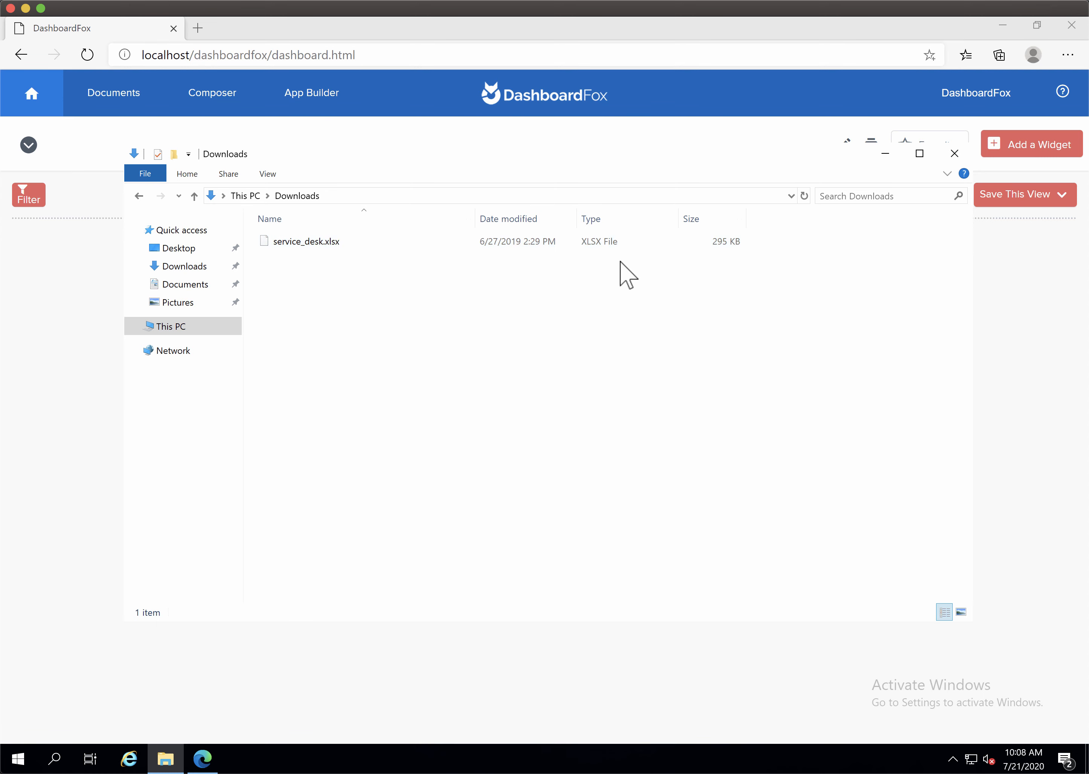
click(885, 156)
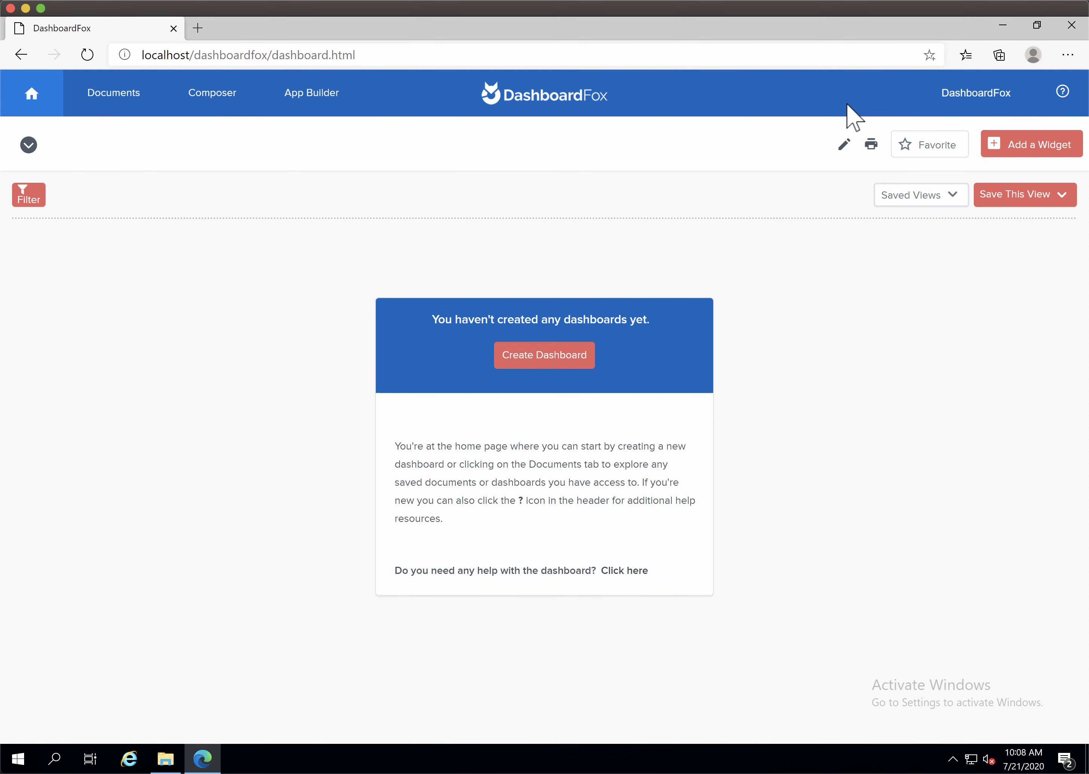
Step: Go to App Databases in the admin area and start registering a new app of type Excel/CSV App
click(958, 101)
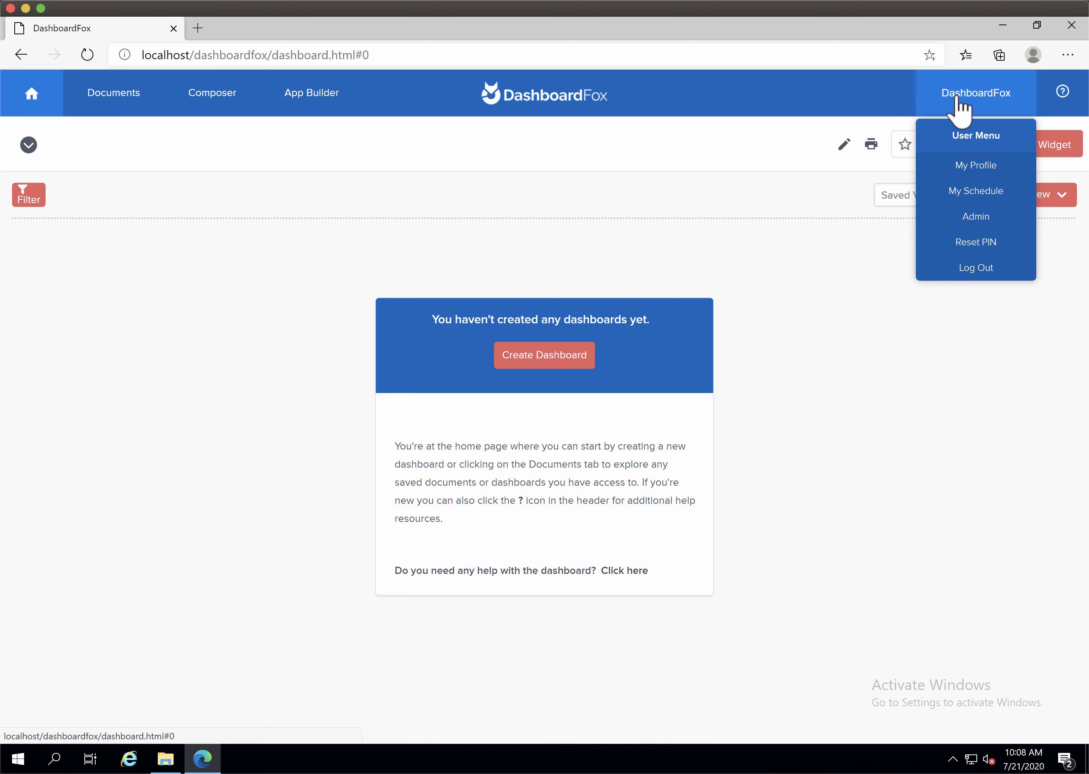
click(971, 217)
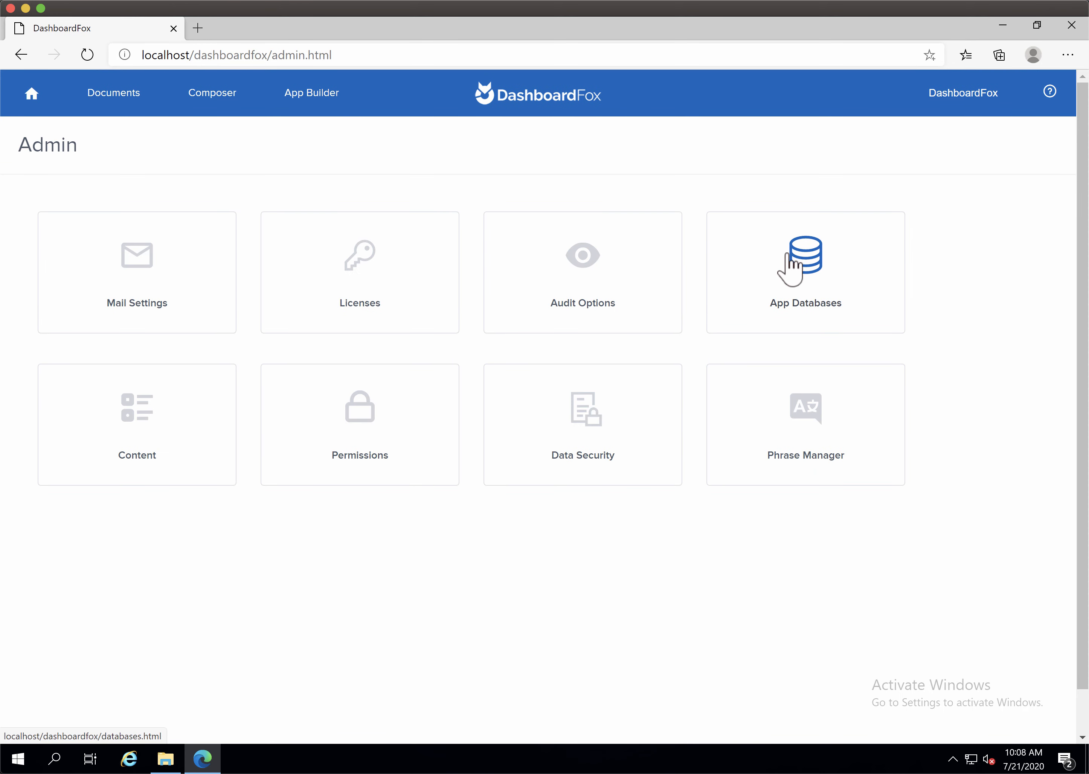
click(791, 269)
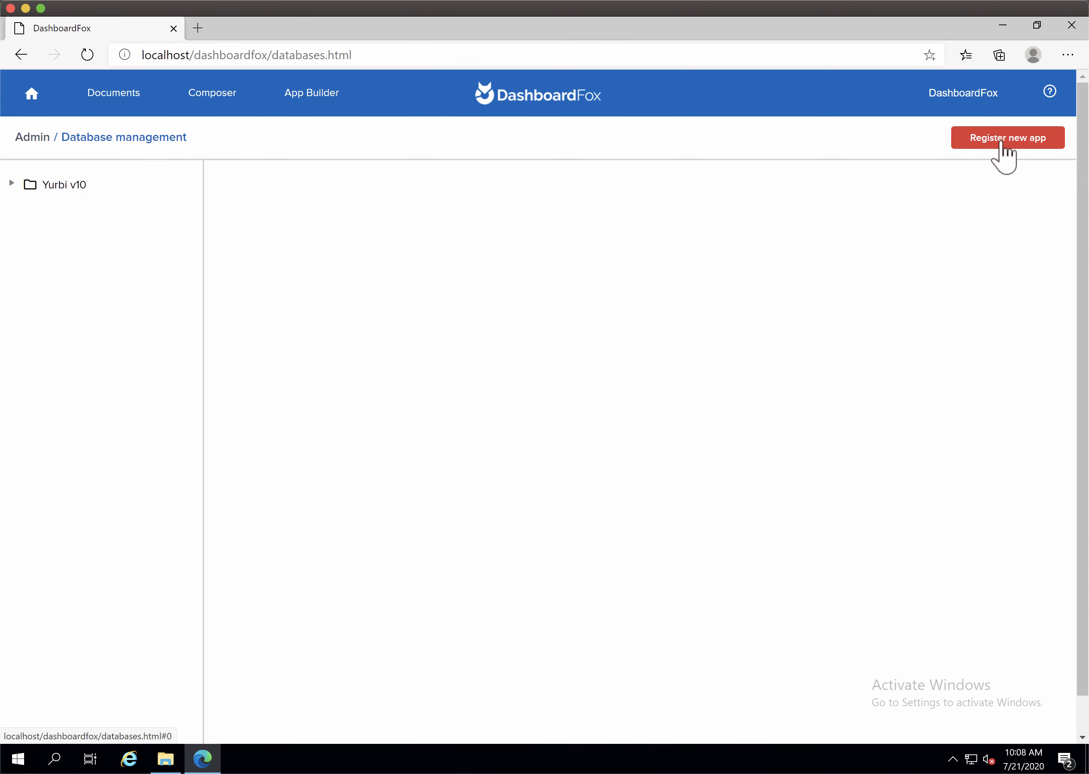
click(995, 141)
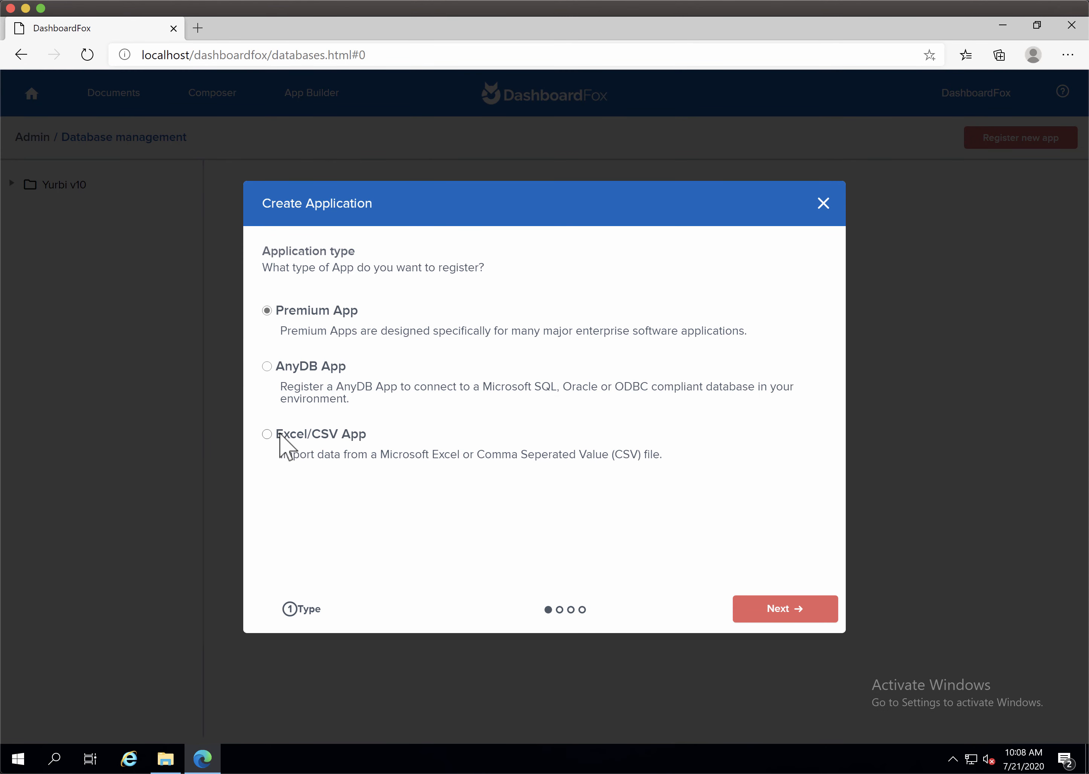
click(267, 434)
Step: Switch to Excel, select the TOTAL row in the Acme Inc Spreadsheet, and bring up the service_desk workbook
click(2, 325)
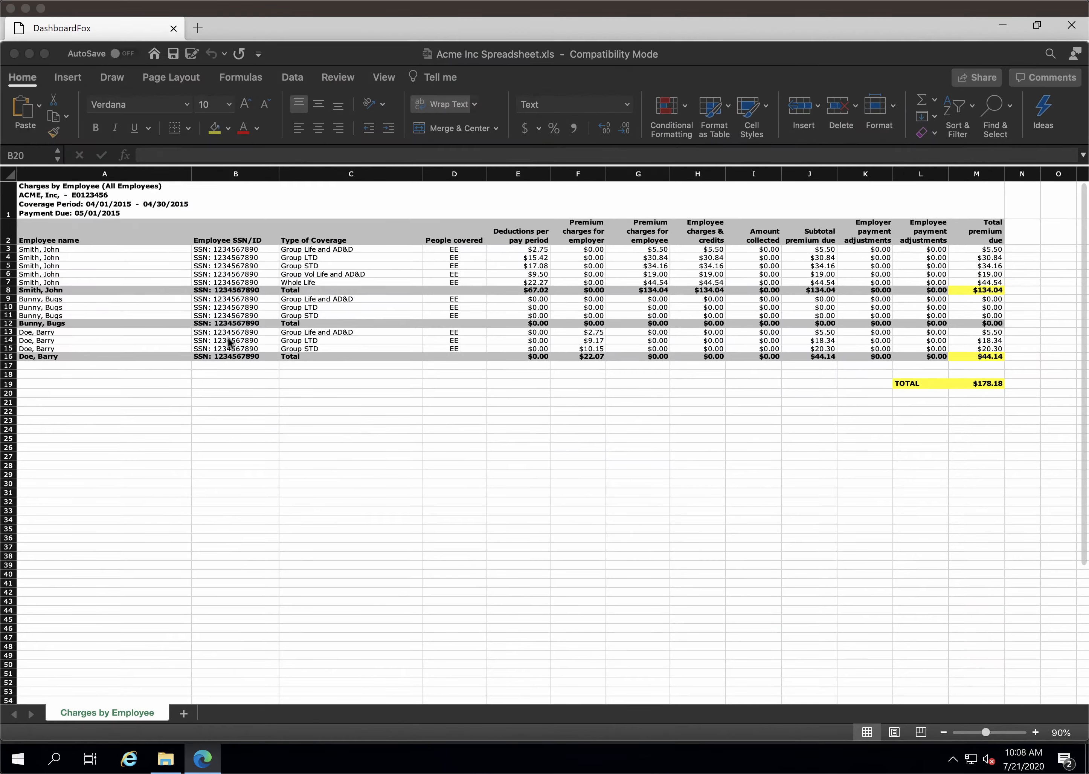
click(389, 78)
click(389, 77)
click(276, 0)
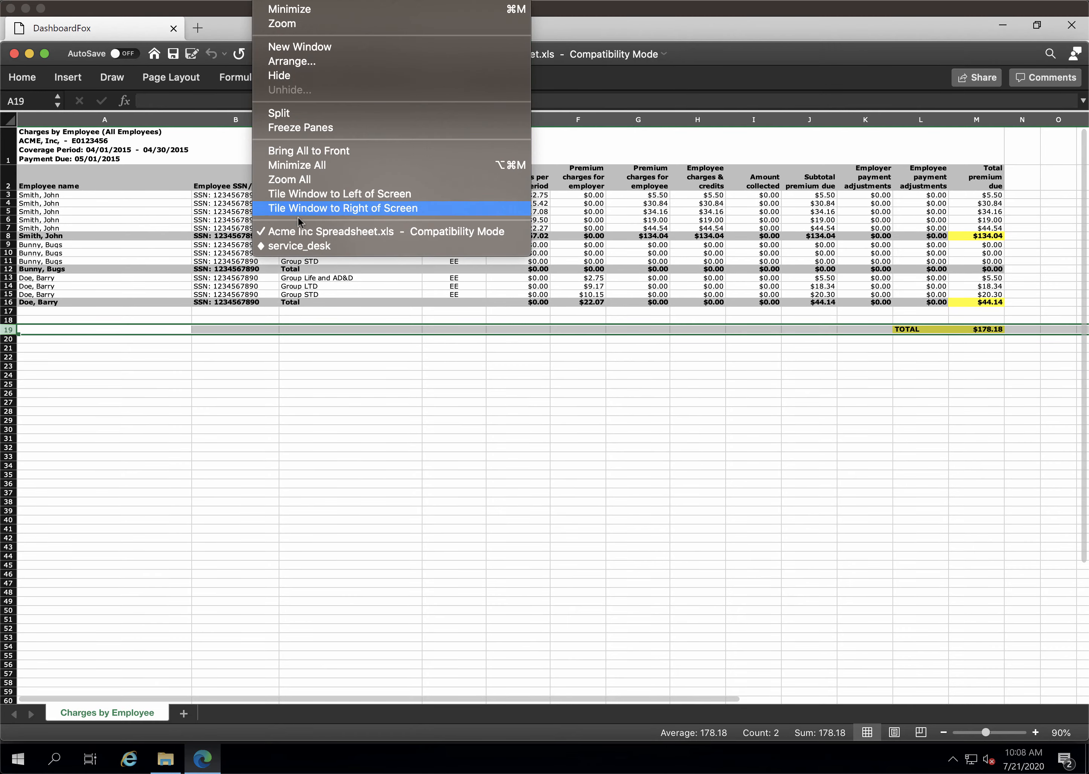
click(299, 245)
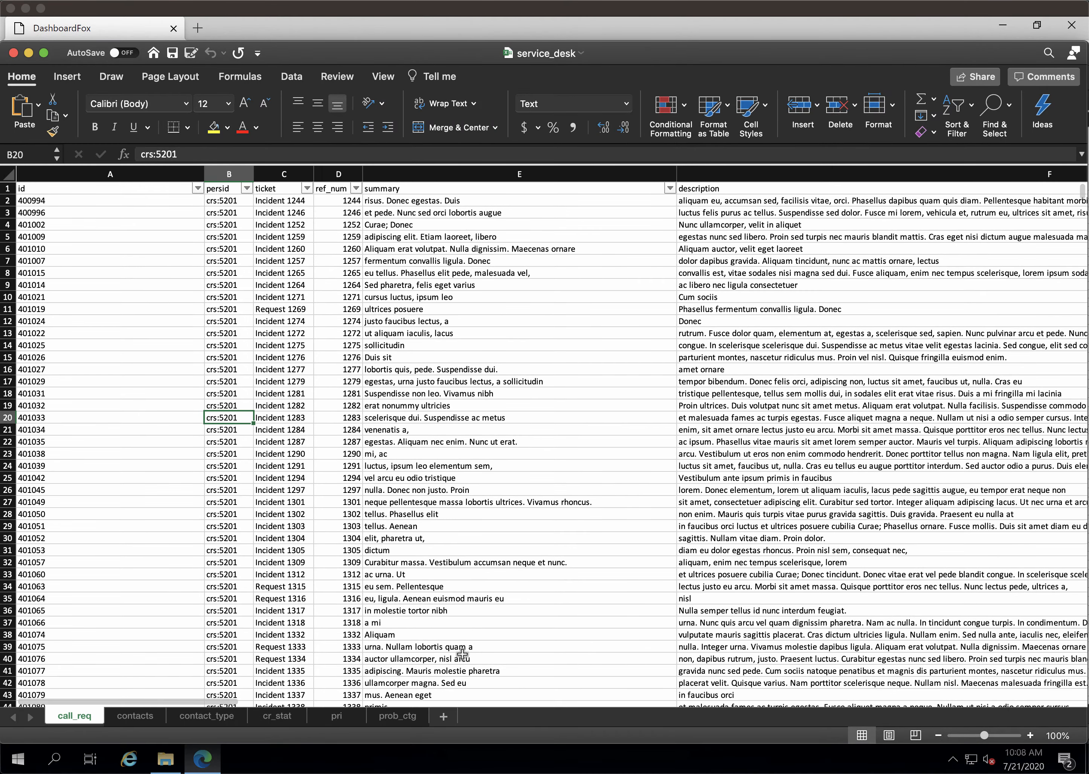
Step: Inspect the cell format of the open_date column in the call_req sheet without changing it, and return to the Acme Inc Spreadsheet's TOTAL row
scroll(593, 584, right, 10)
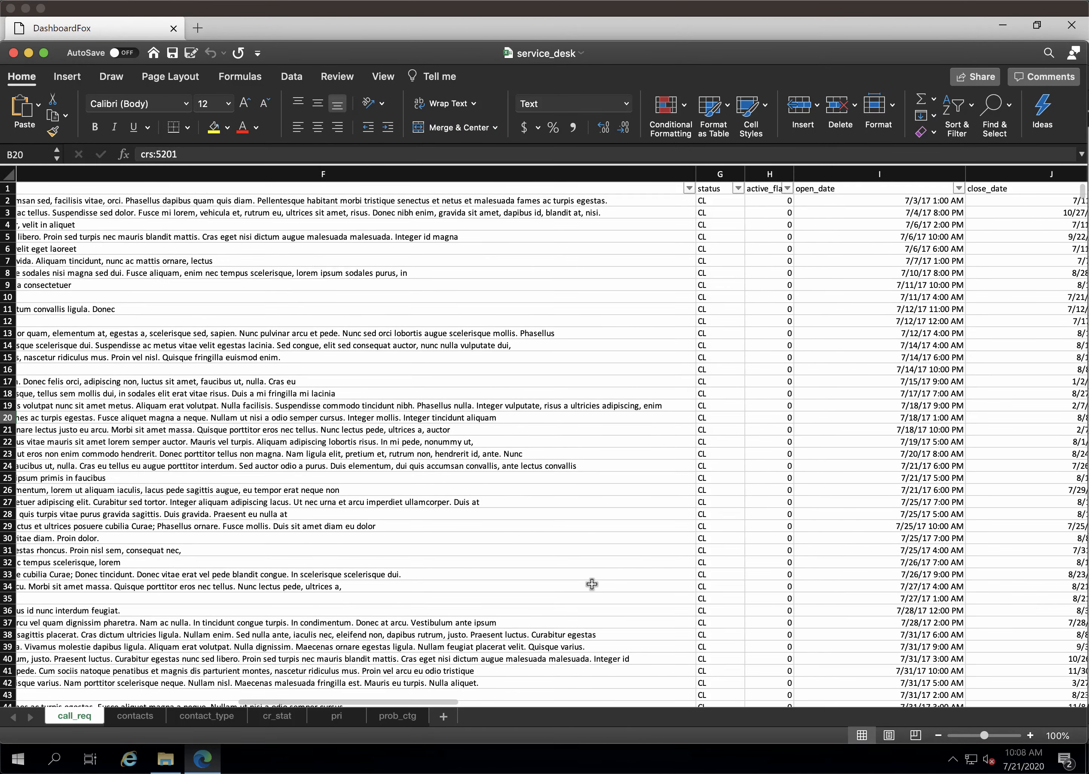
scroll(592, 583, right, 6)
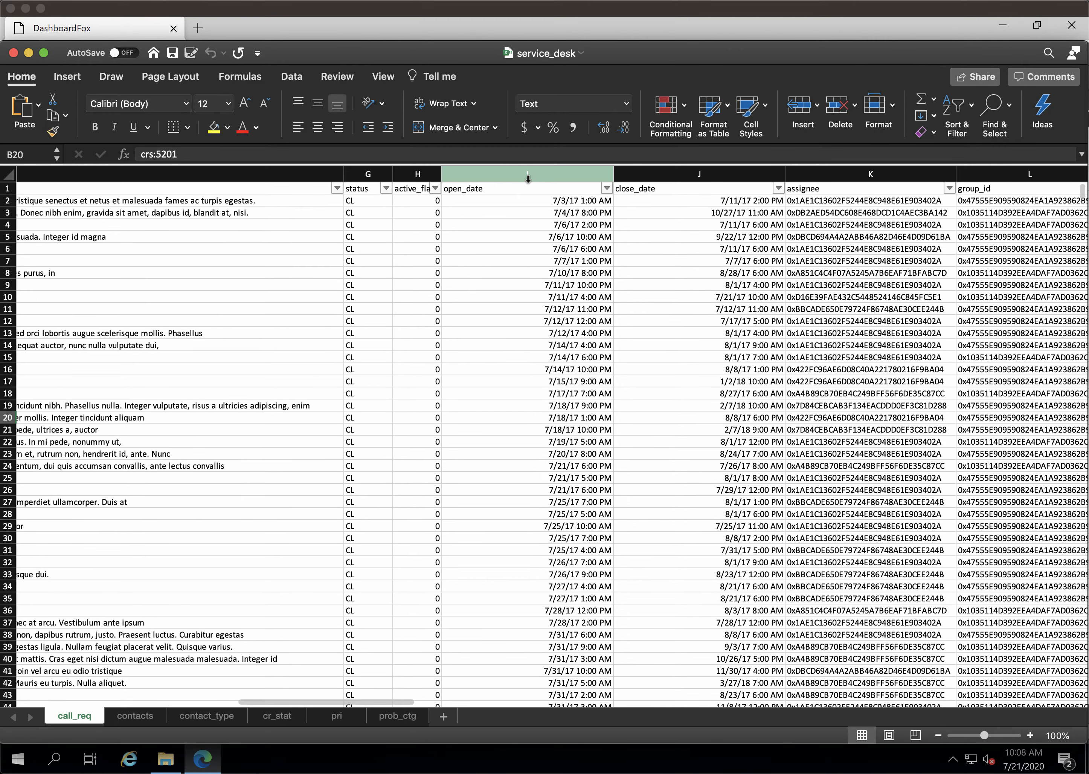
click(528, 177)
right_click(529, 176)
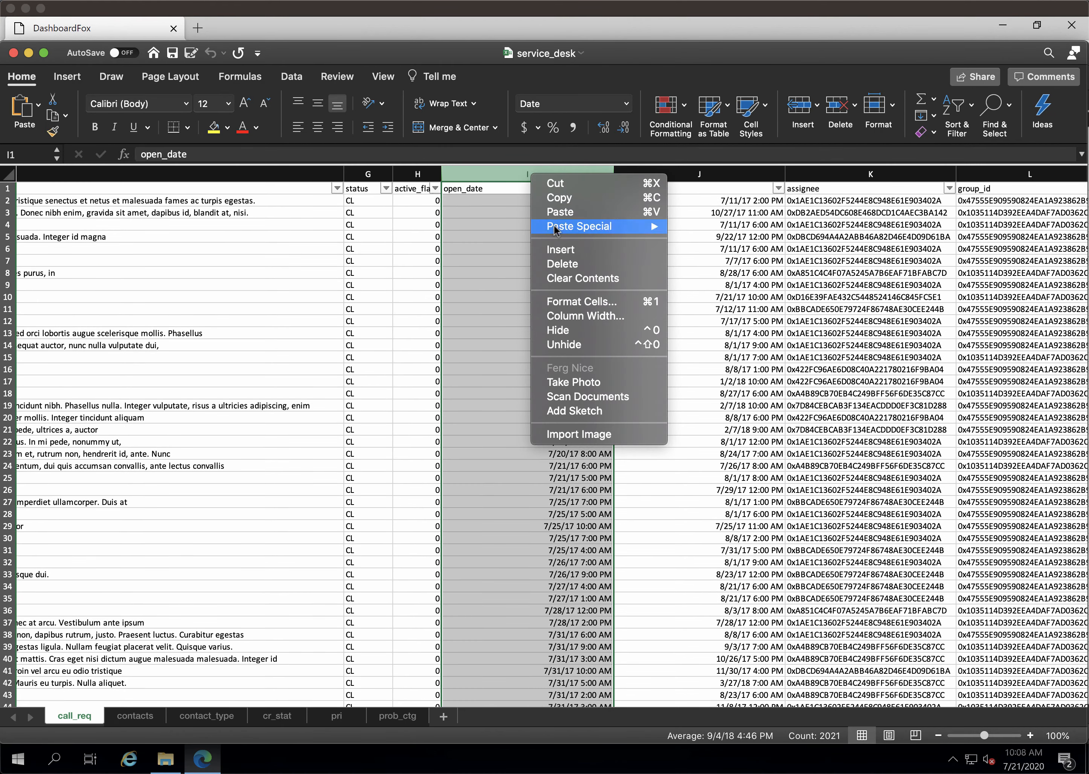
key(Escape)
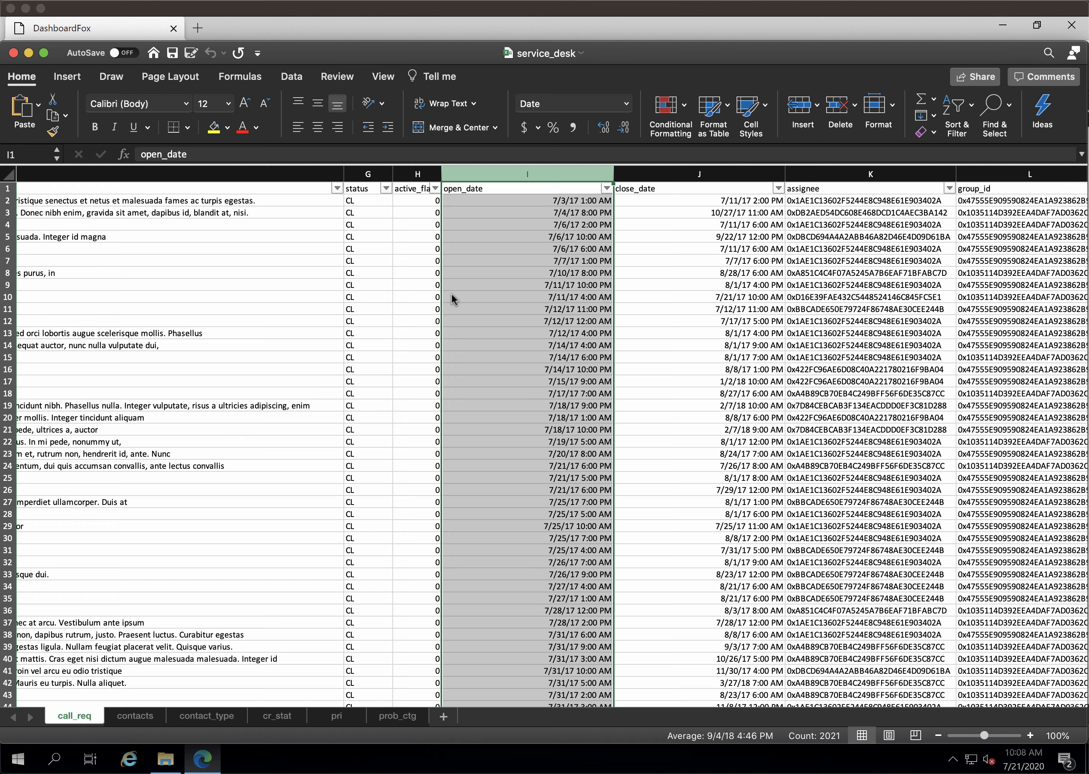
key(ctrl+1)
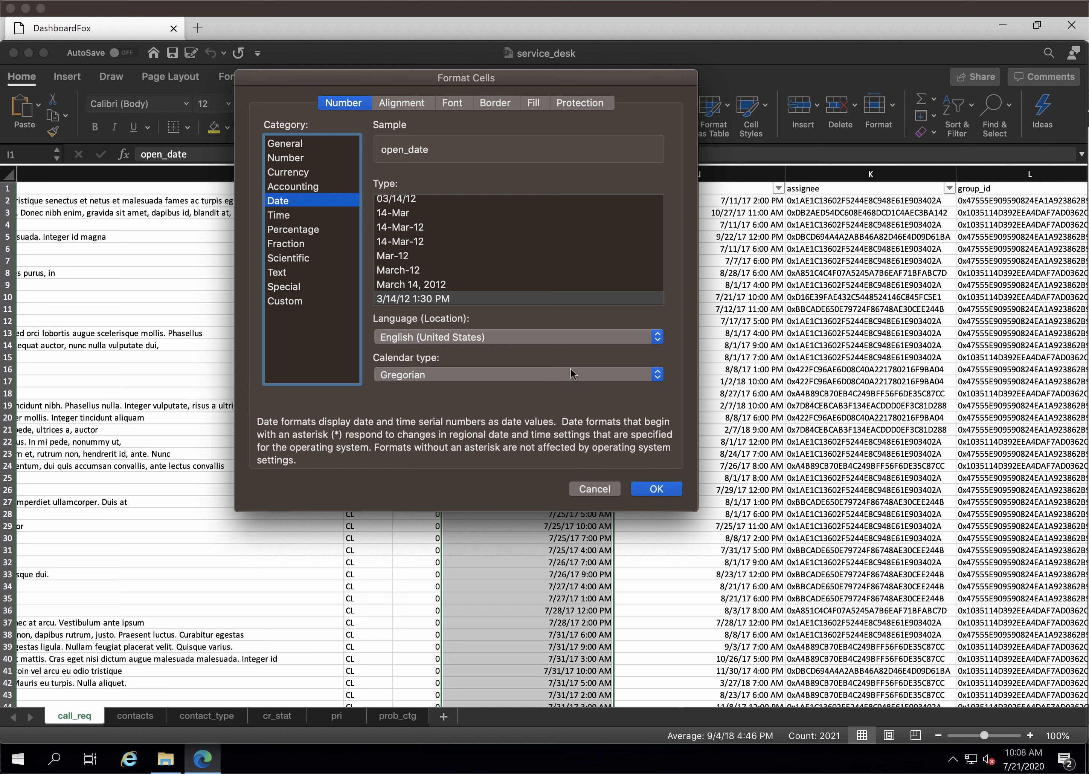
click(597, 494)
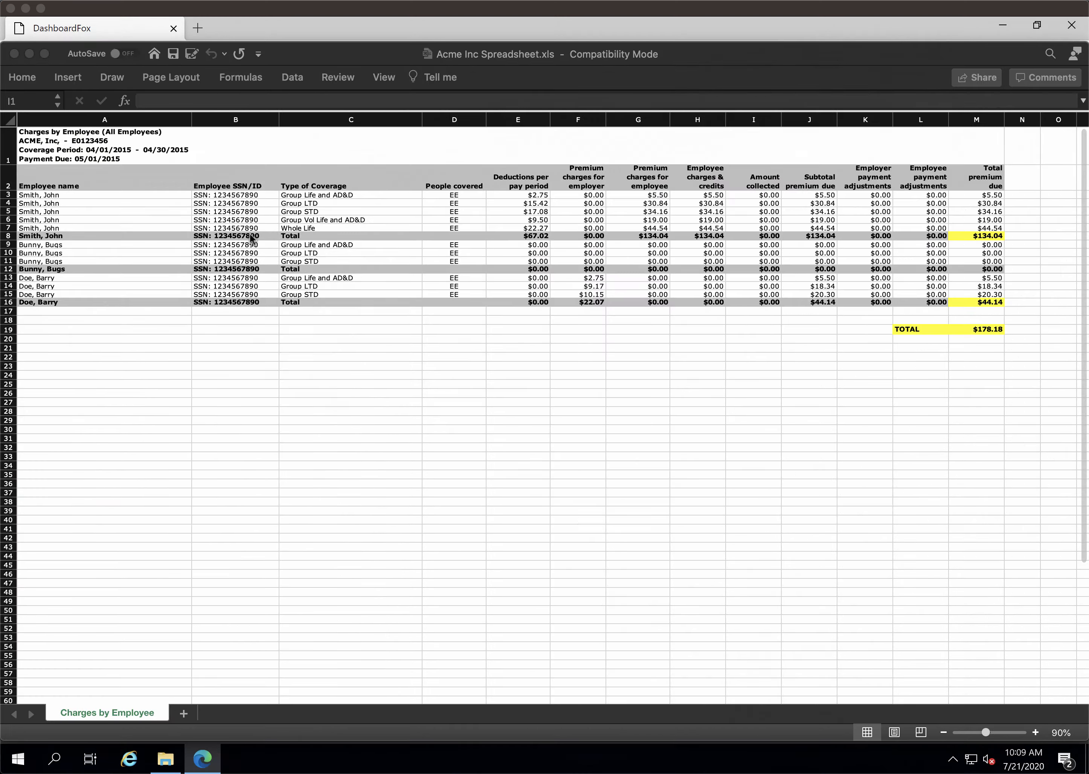
click(9, 329)
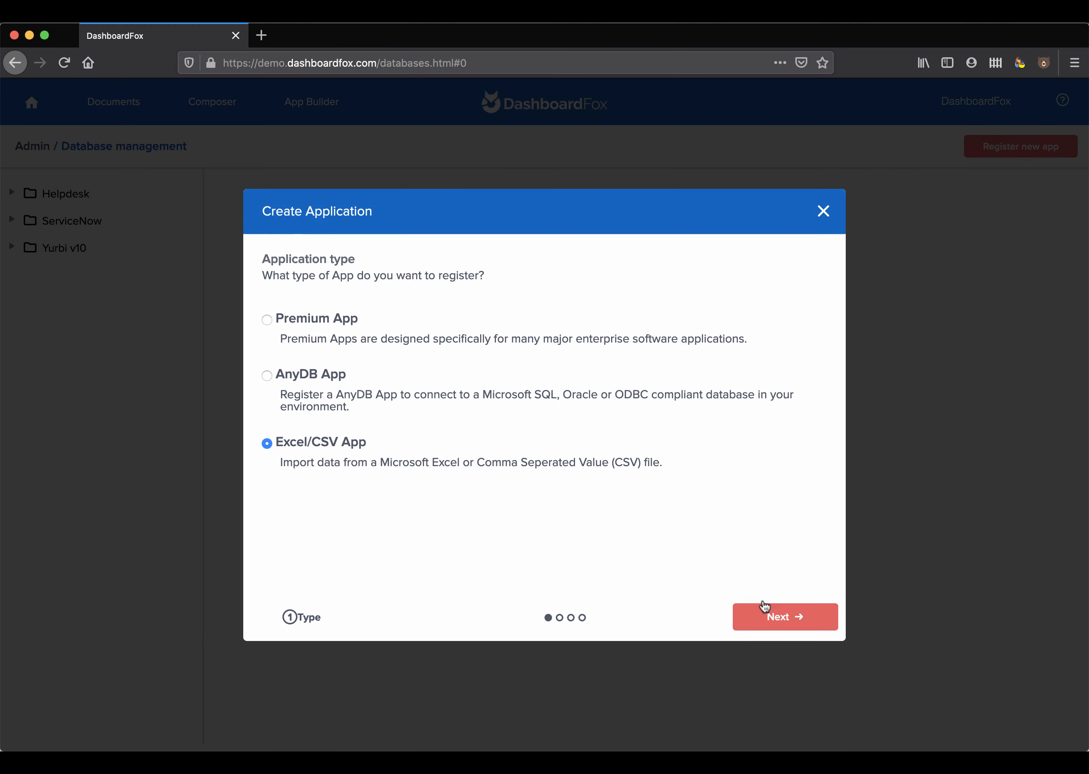
Step: In the demo site's Excel/CSV app wizard, name the app Service Desk Data and enter the description Service Data Data
click(793, 619)
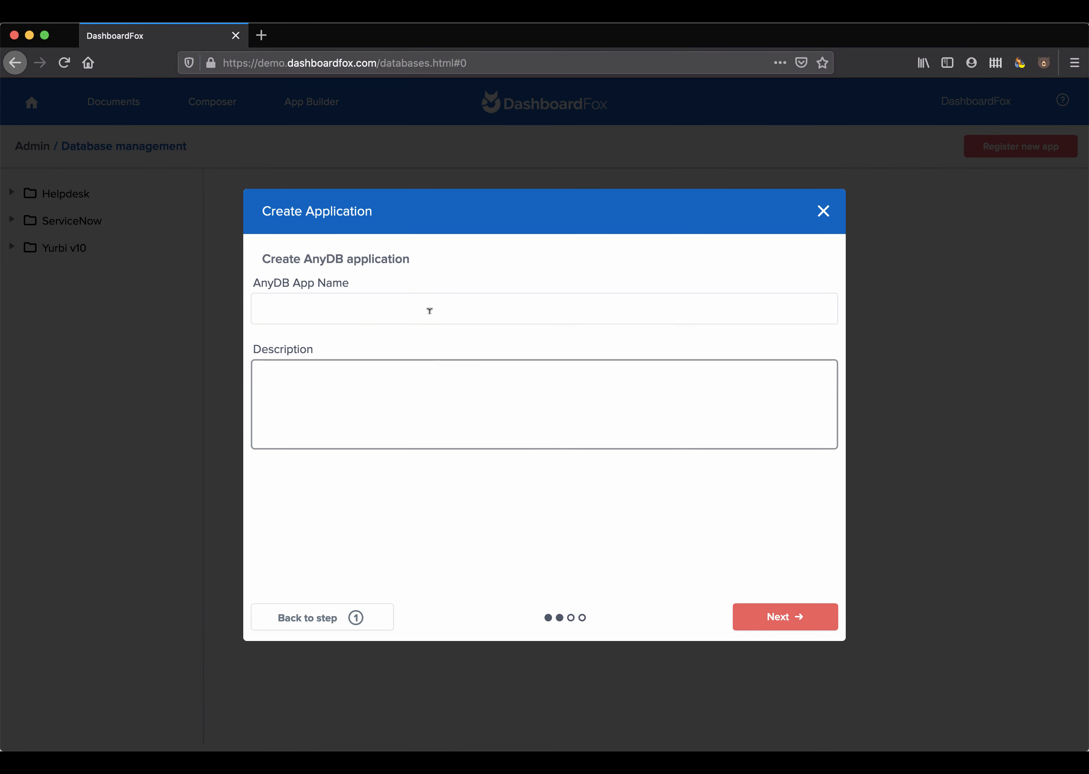
click(428, 308)
text(Service )
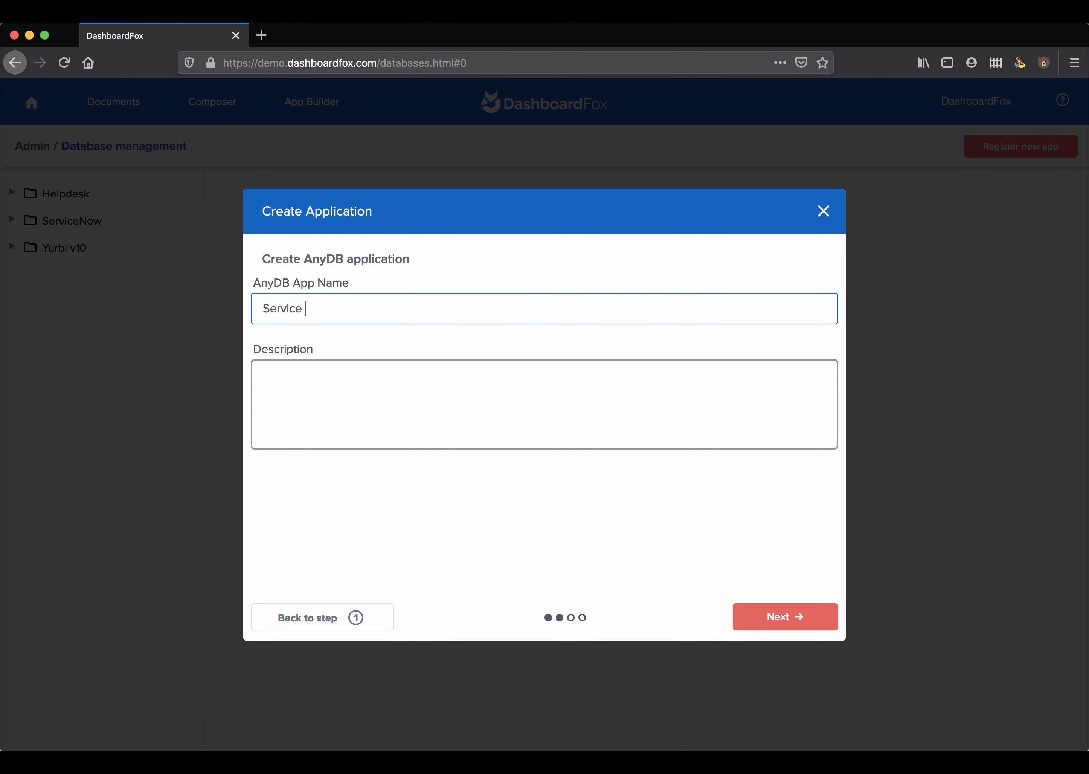
text(Desk Data)
click(399, 387)
text(Service Data Data)
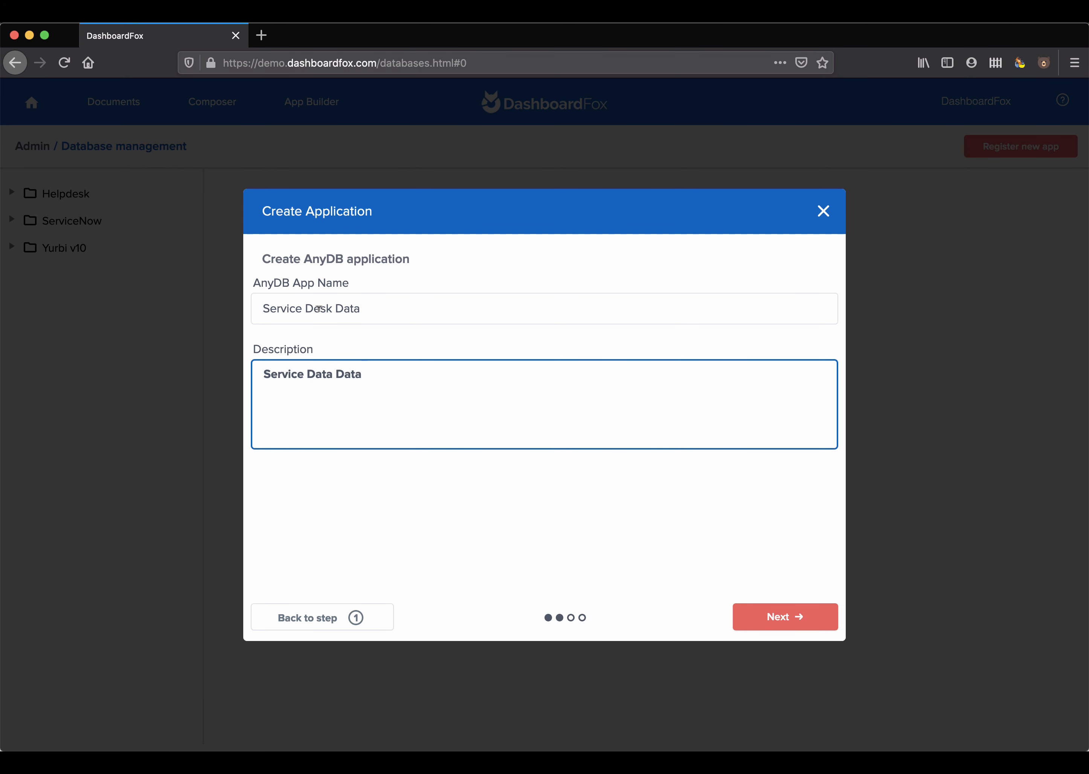
click(783, 616)
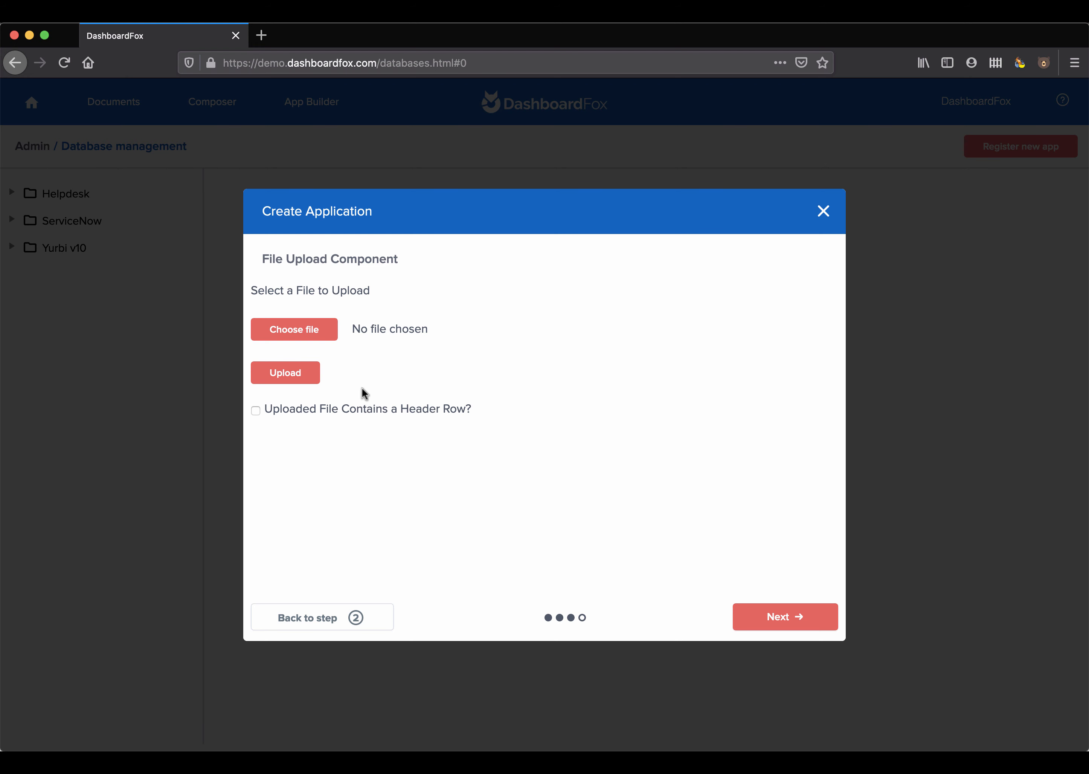
Step: Choose service_desk.xlsx from the Desktop and upload it with the option that the file contains a header row
click(298, 331)
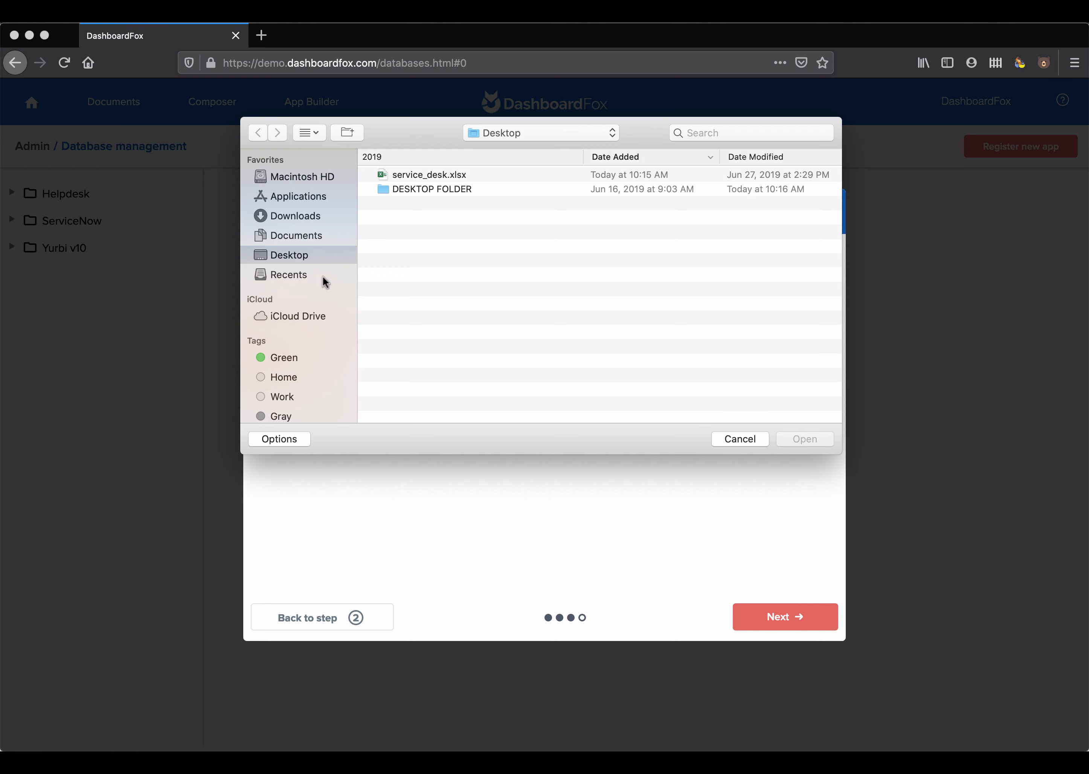
click(406, 177)
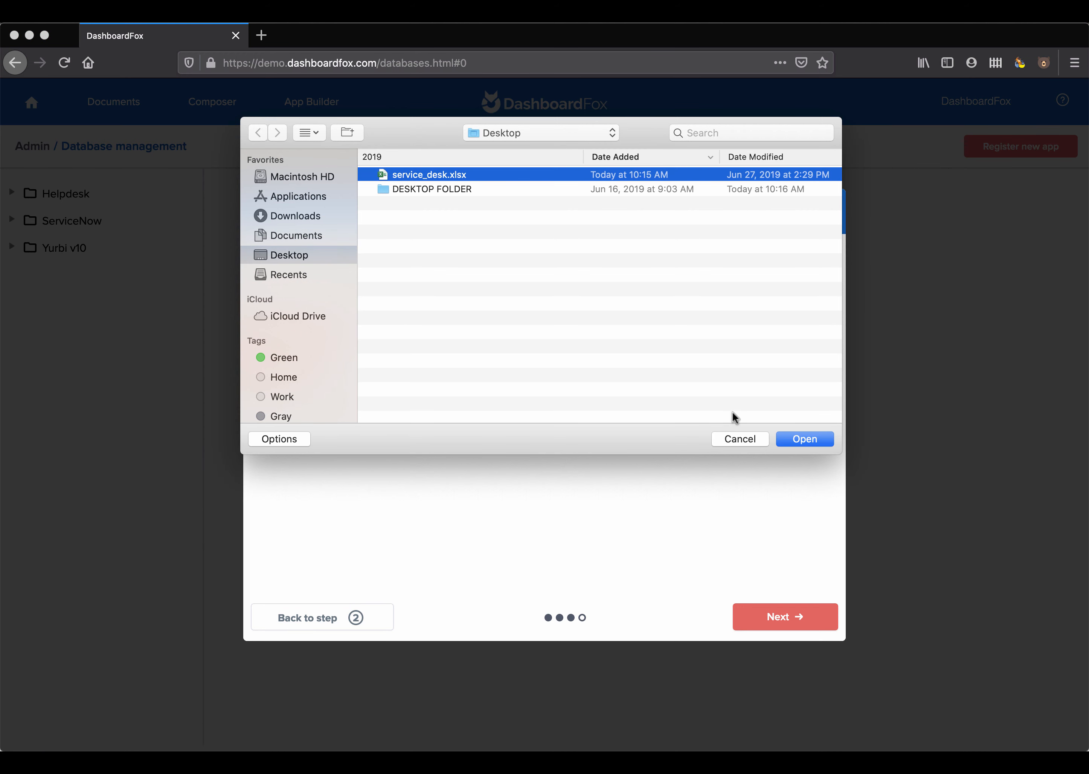
click(801, 440)
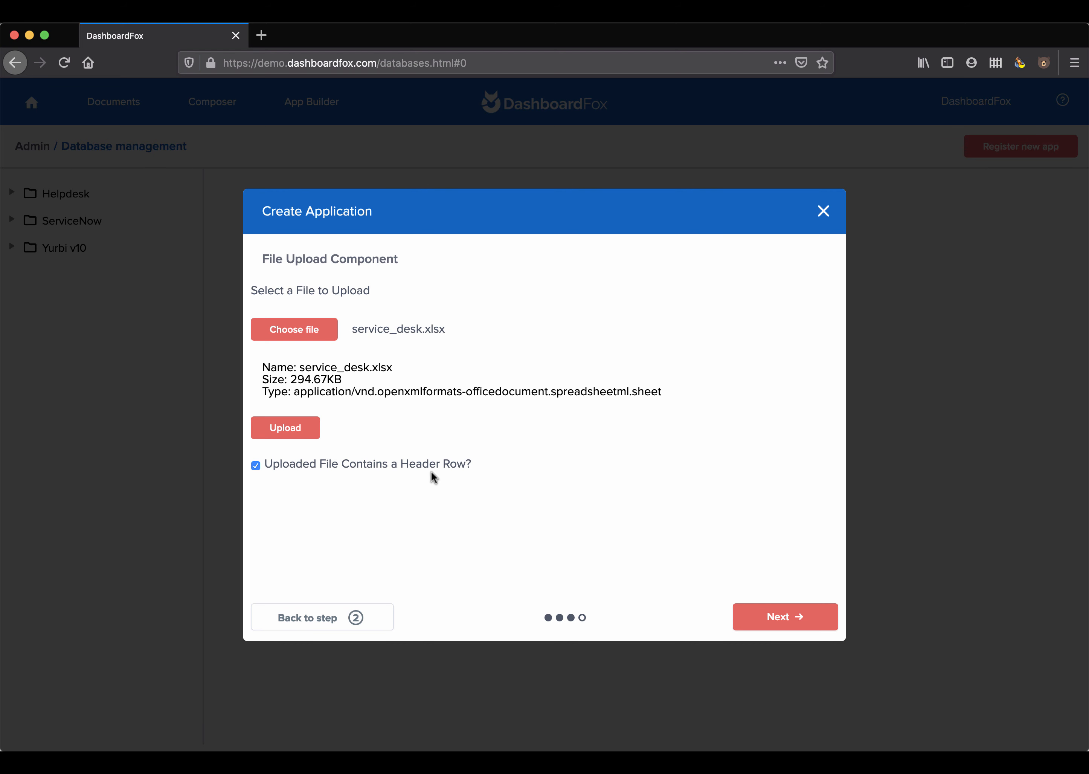
click(286, 429)
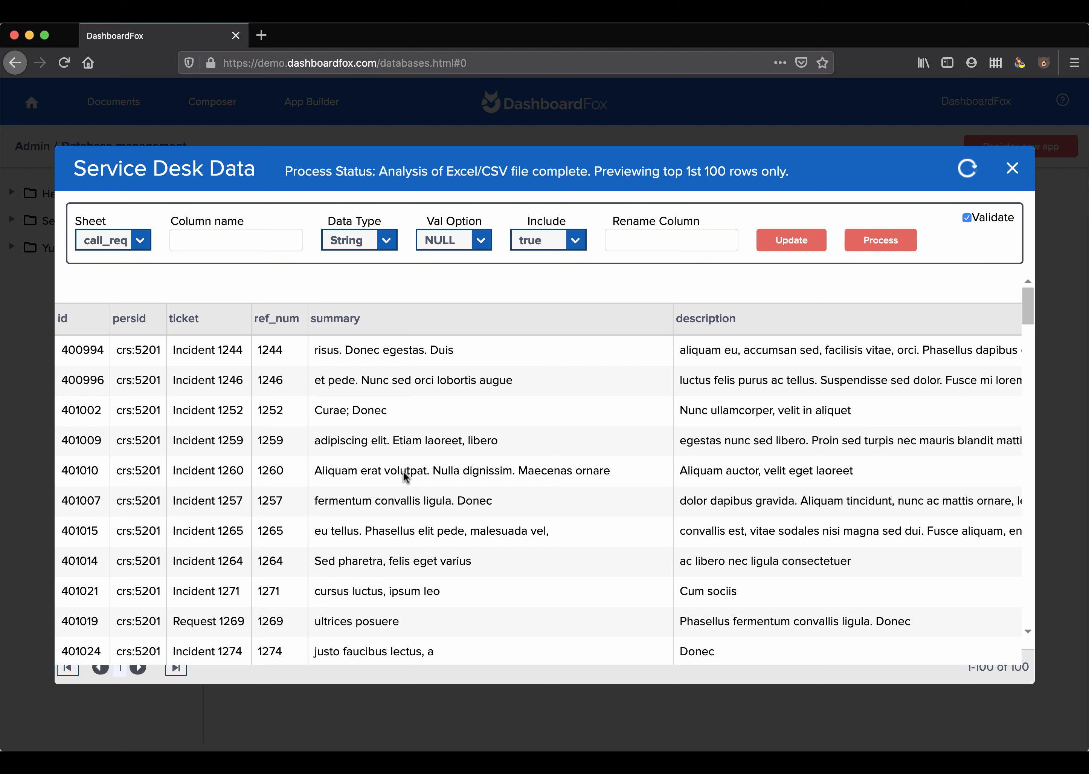
Step: Load the id column's import settings for the call_req sheet and review the data preview across to the open_date and close_date columns
click(64, 321)
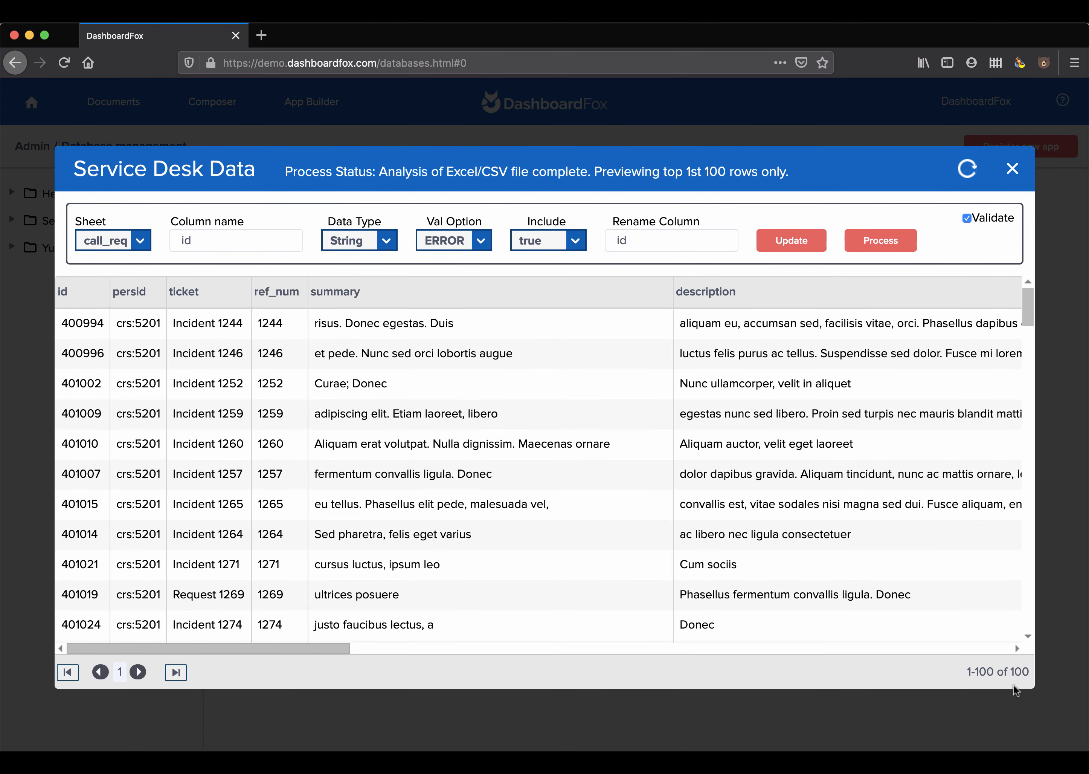
click(1017, 648)
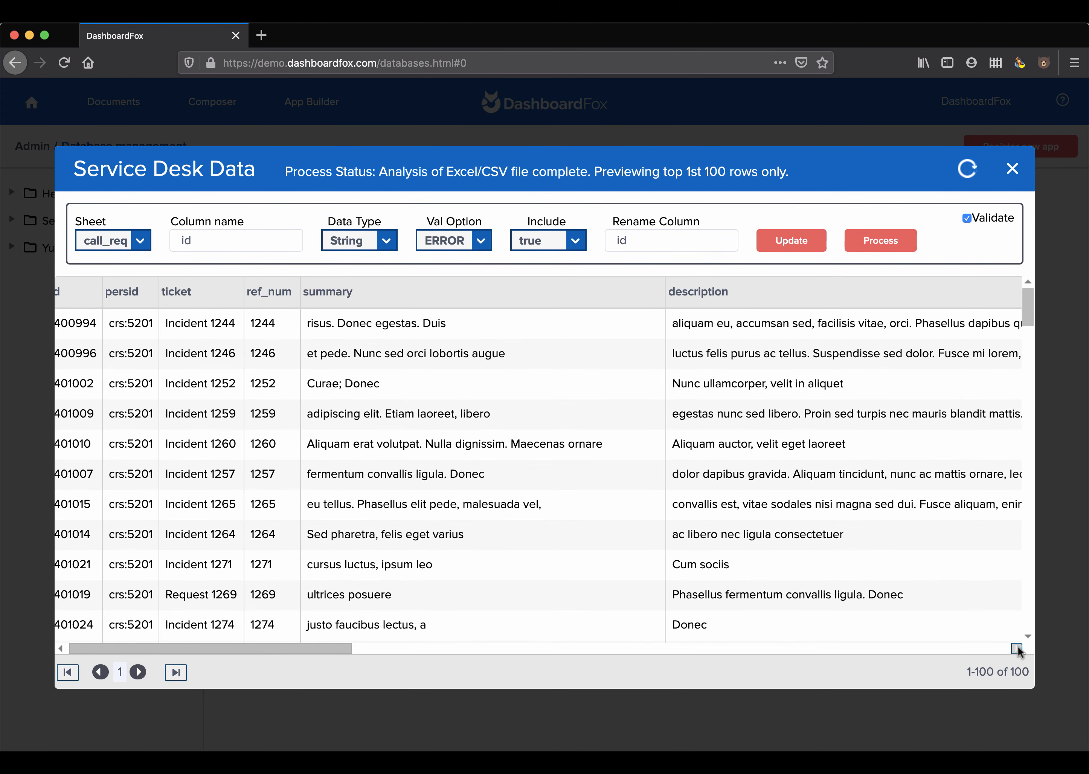
drag(329, 647, 501, 647)
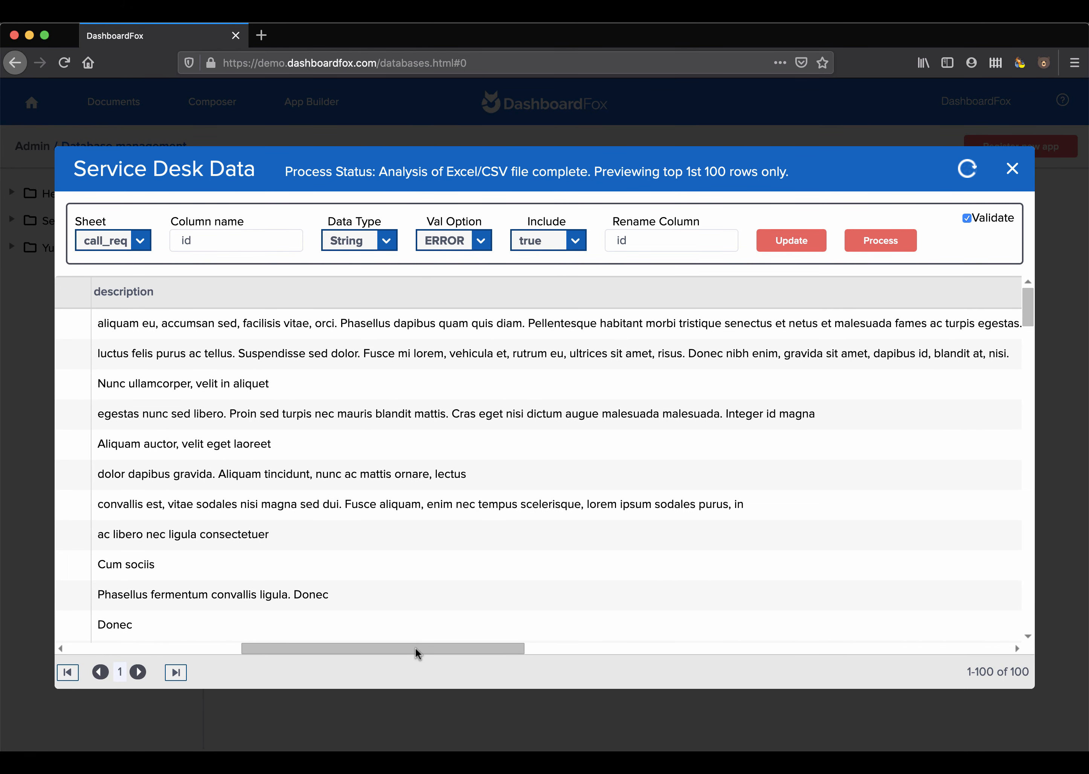
drag(416, 649, 732, 655)
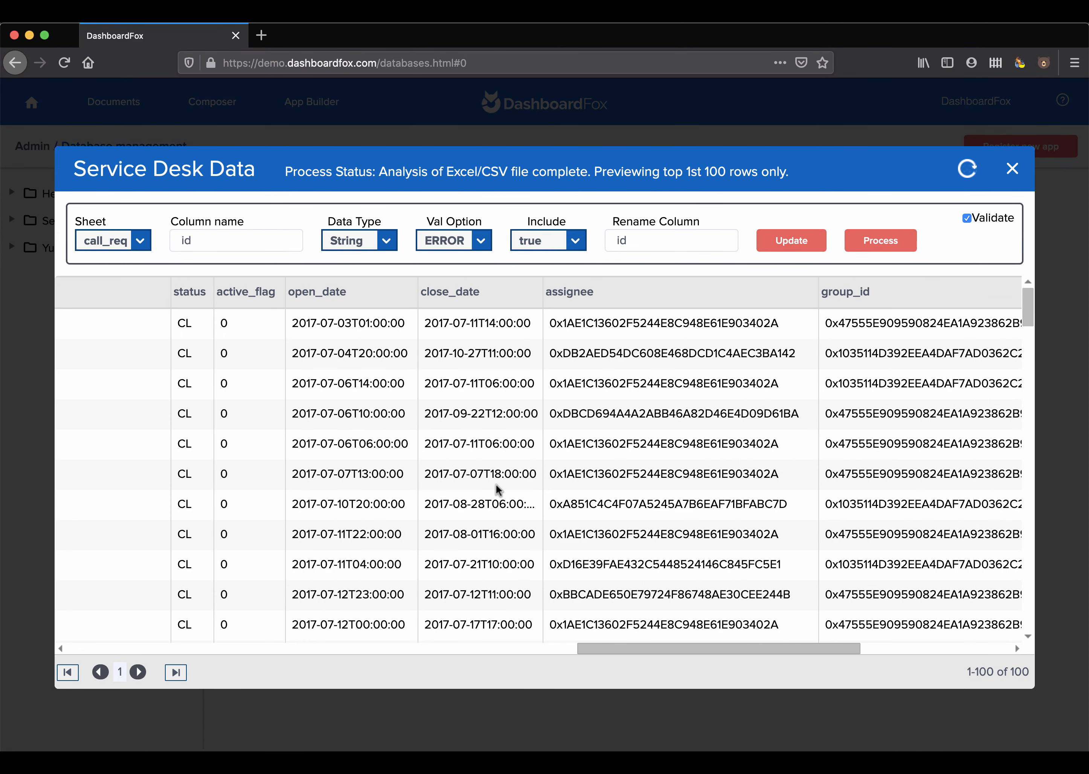
Step: Check the open_date column's import settings, and update and validate the close_date column with data type DateTime and validation option ERROR
click(325, 292)
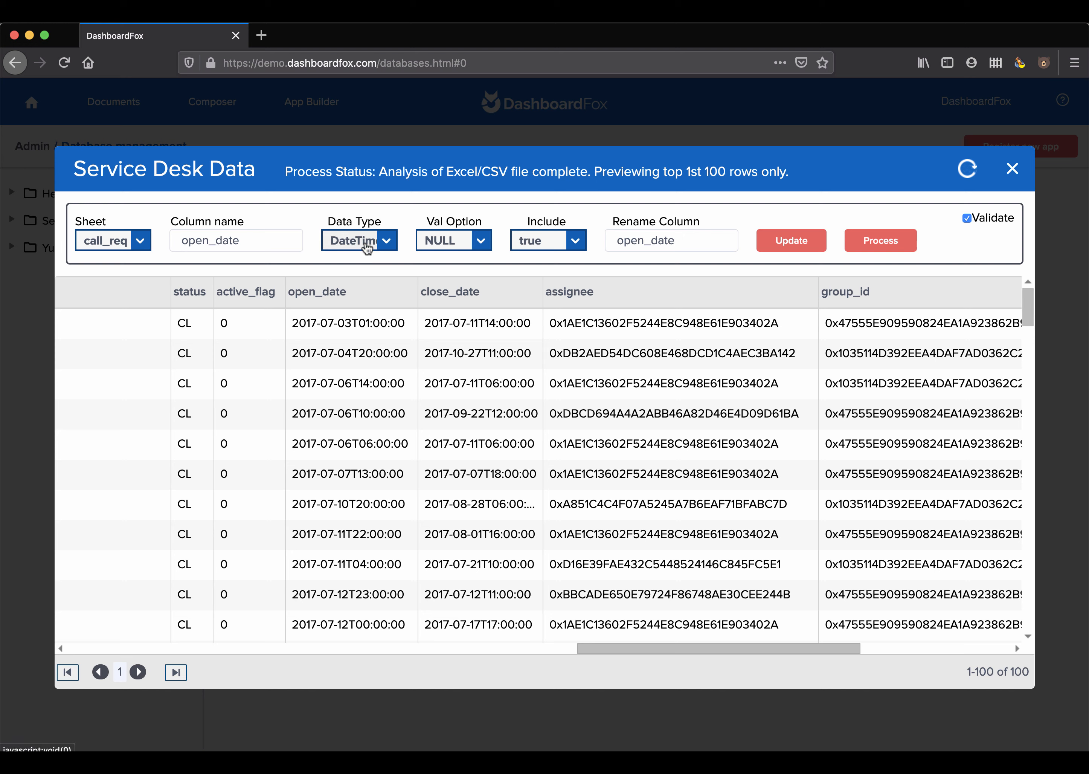
click(440, 291)
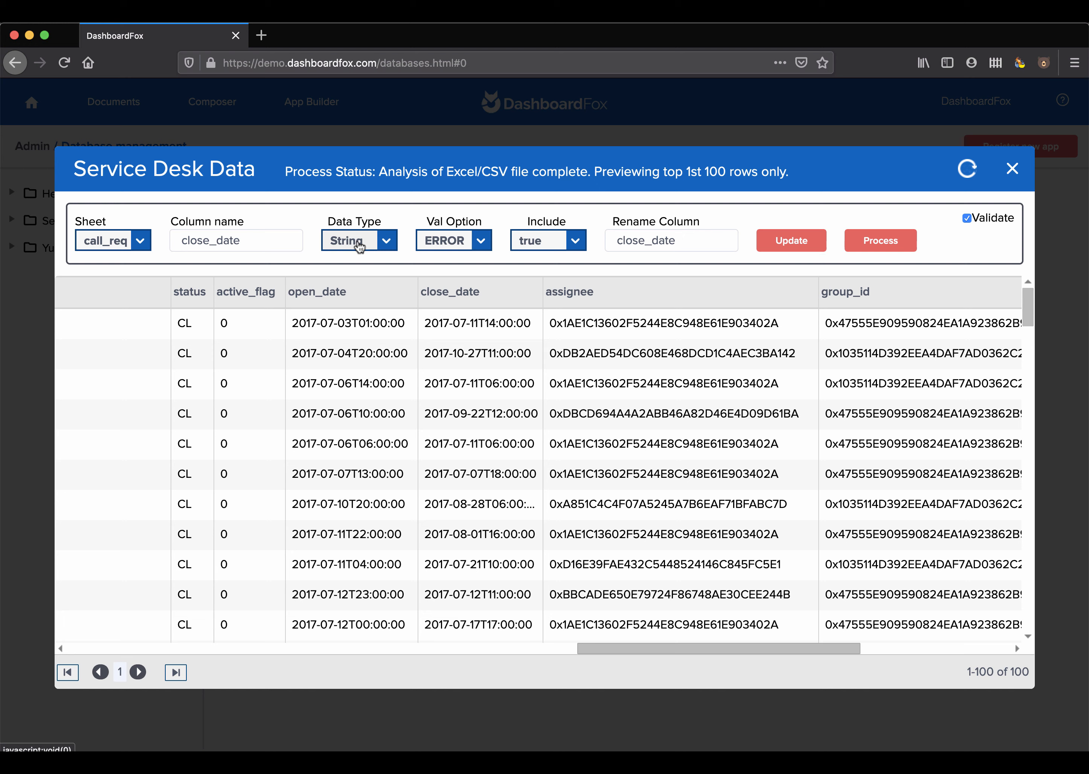
click(388, 243)
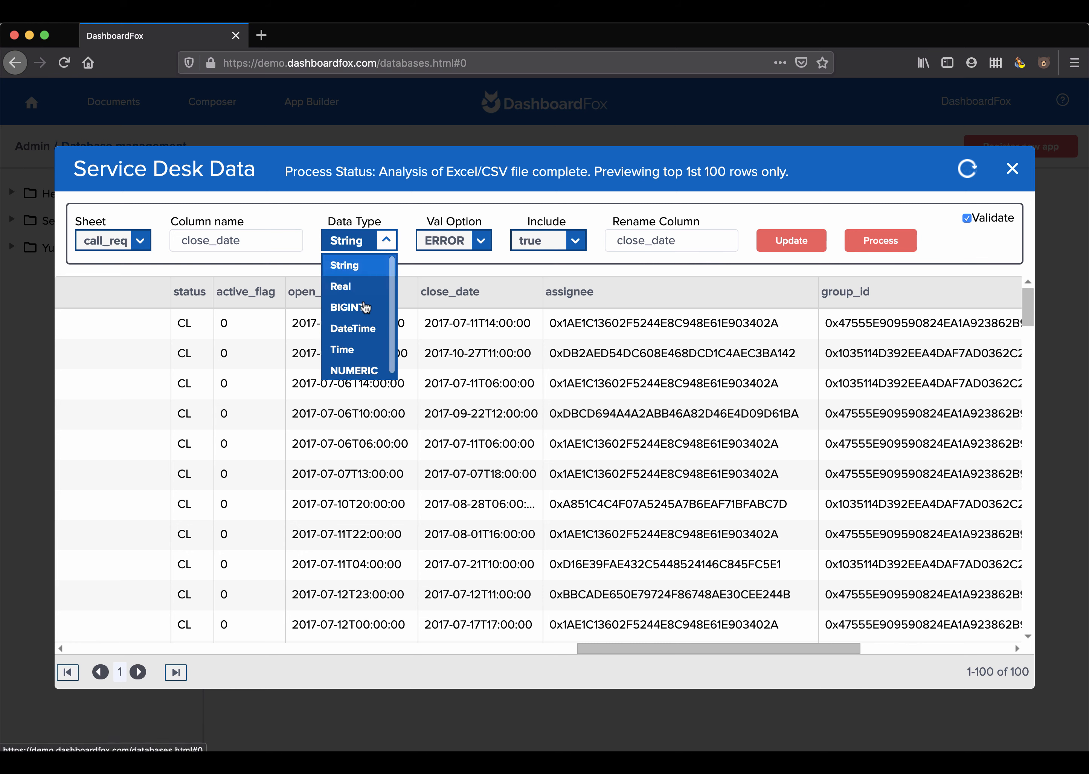
click(355, 329)
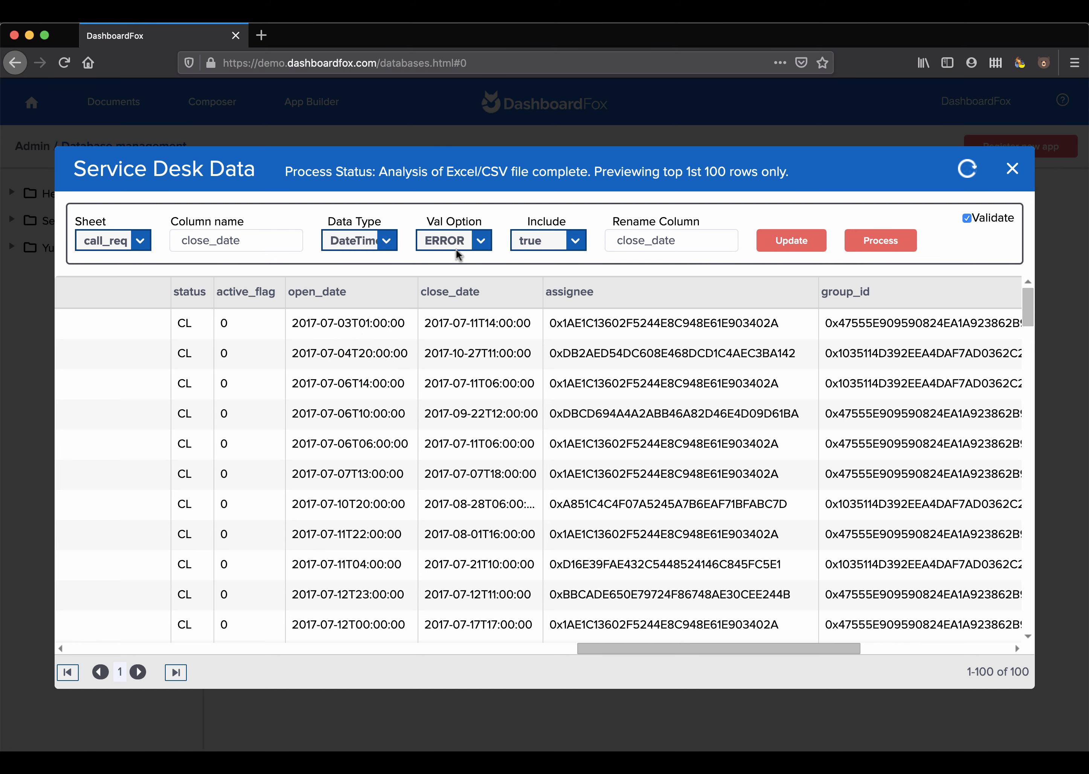
click(481, 242)
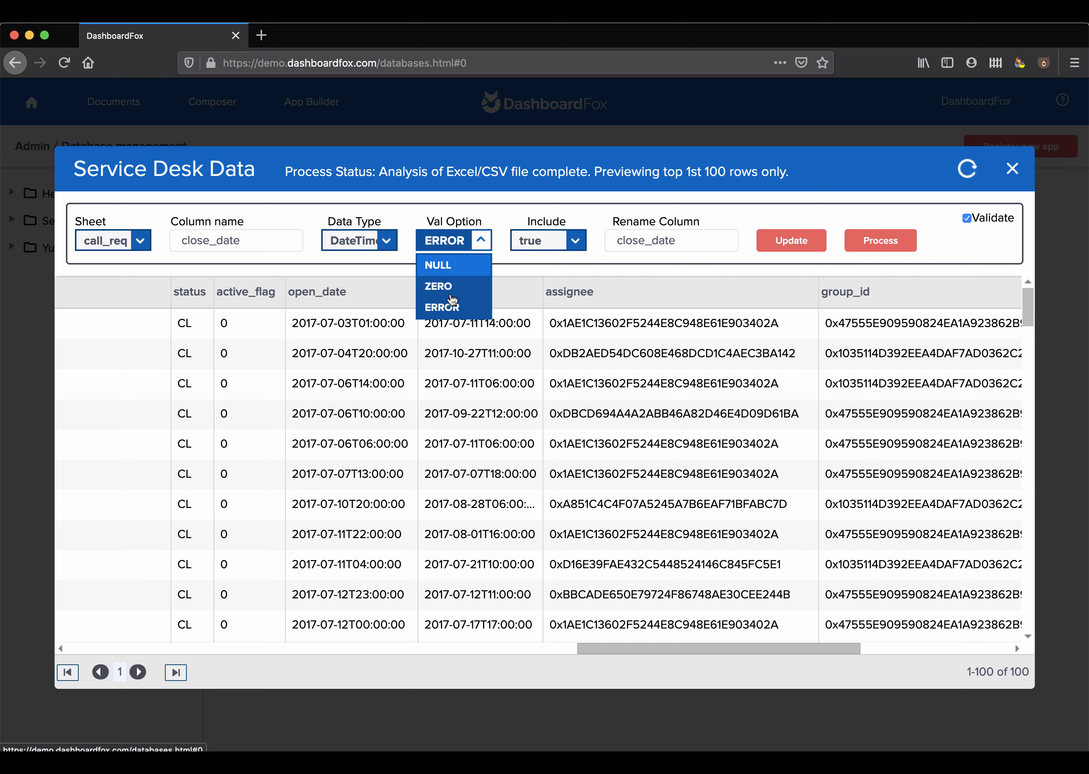
click(447, 307)
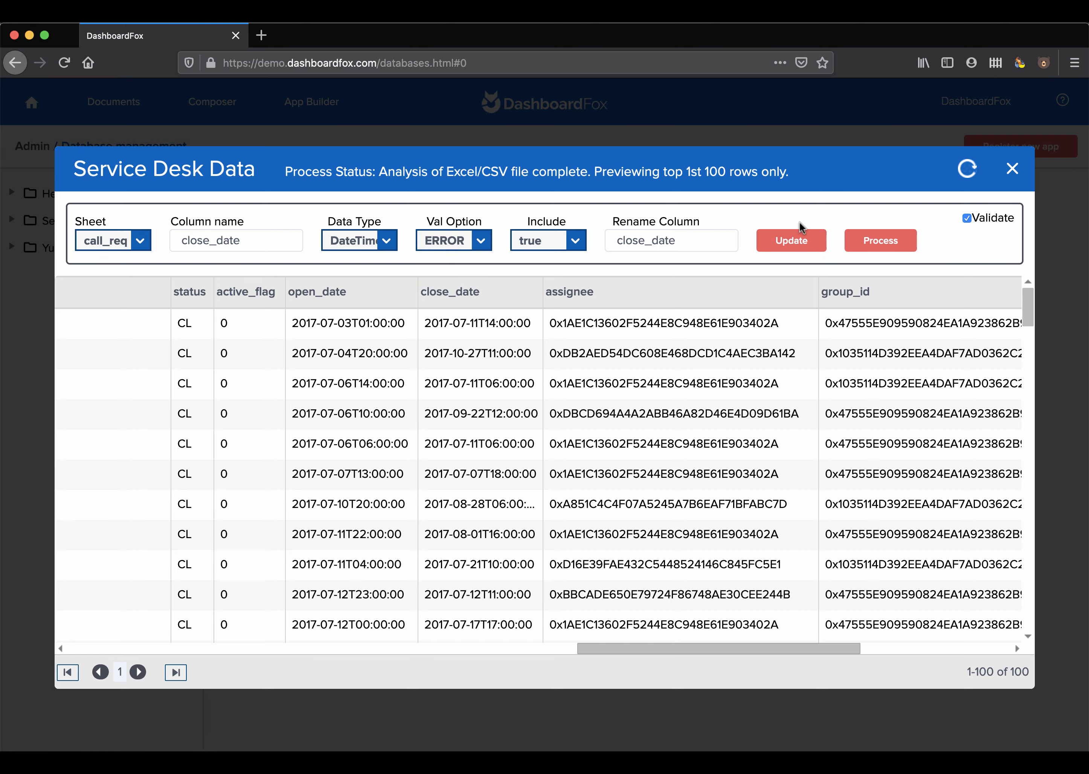
click(793, 240)
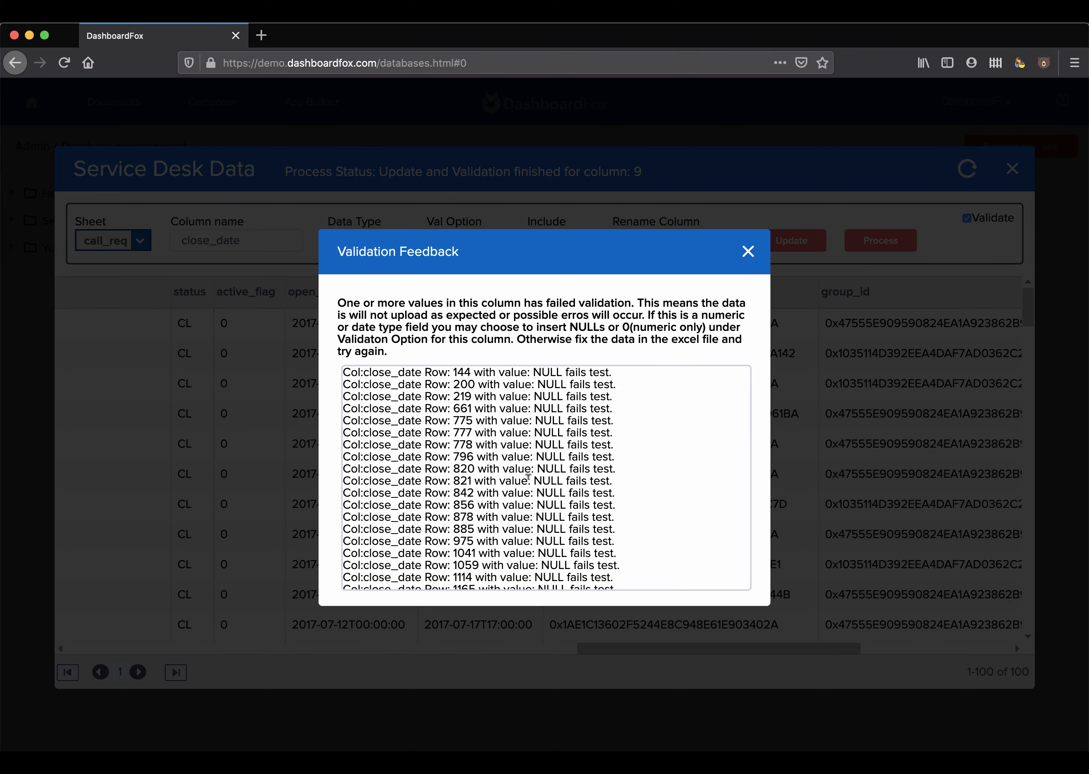
click(748, 251)
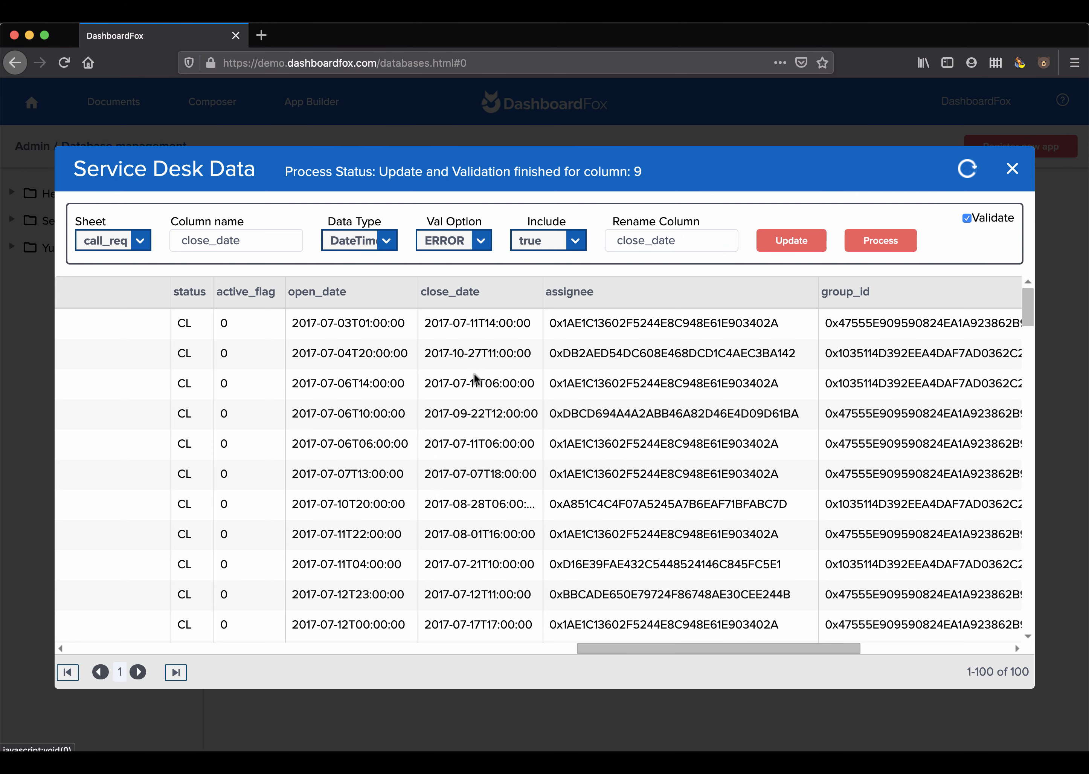
Step: Set the close_date column's validation option to NULL and update the column with validation
click(474, 245)
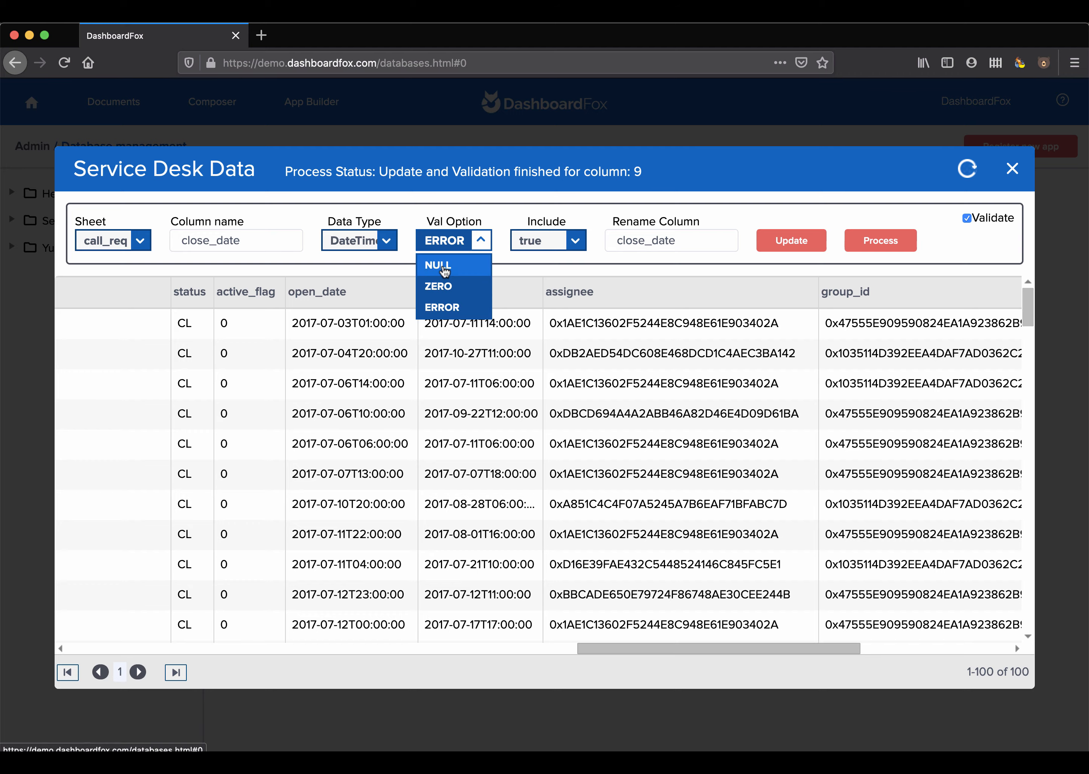
click(444, 267)
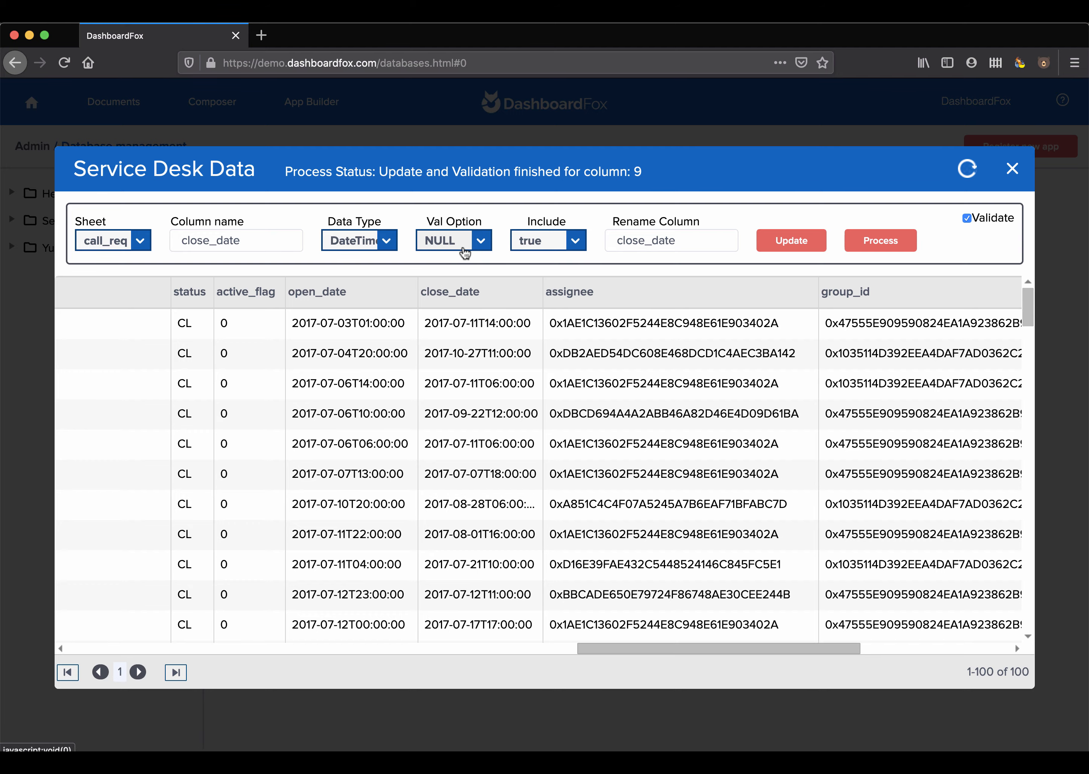
click(787, 241)
Step: Load and review the import settings of the priority and active_flag columns in the call_req sheet
drag(616, 644, 810, 647)
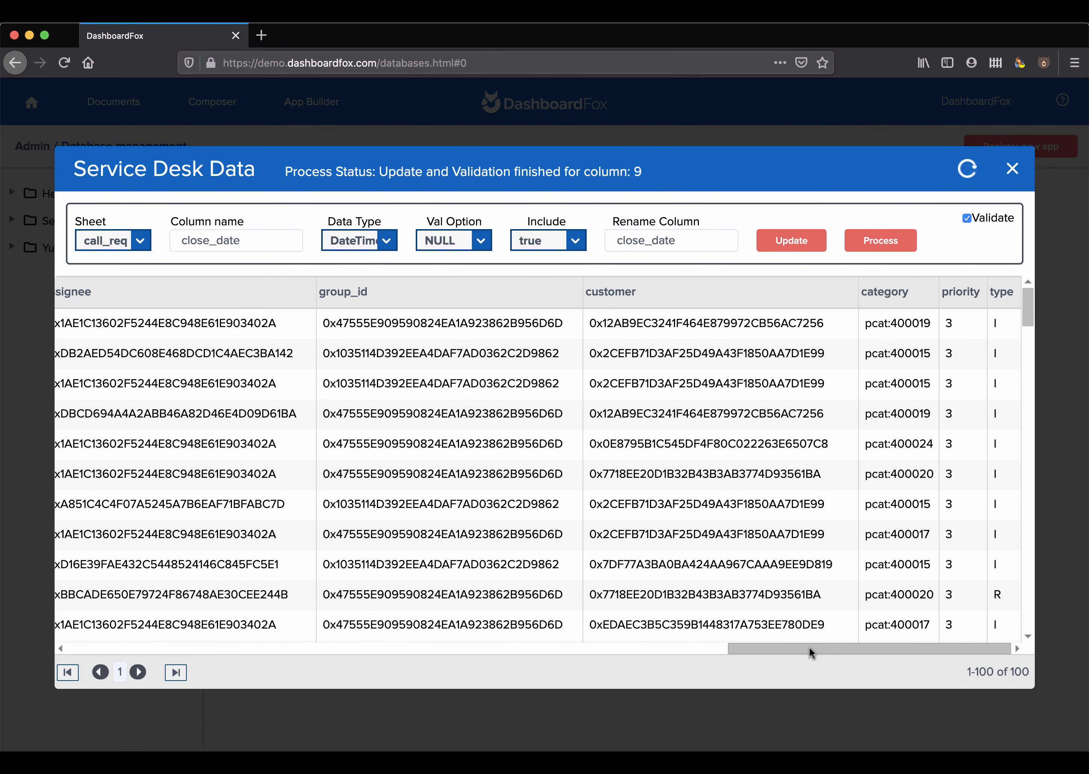
click(960, 291)
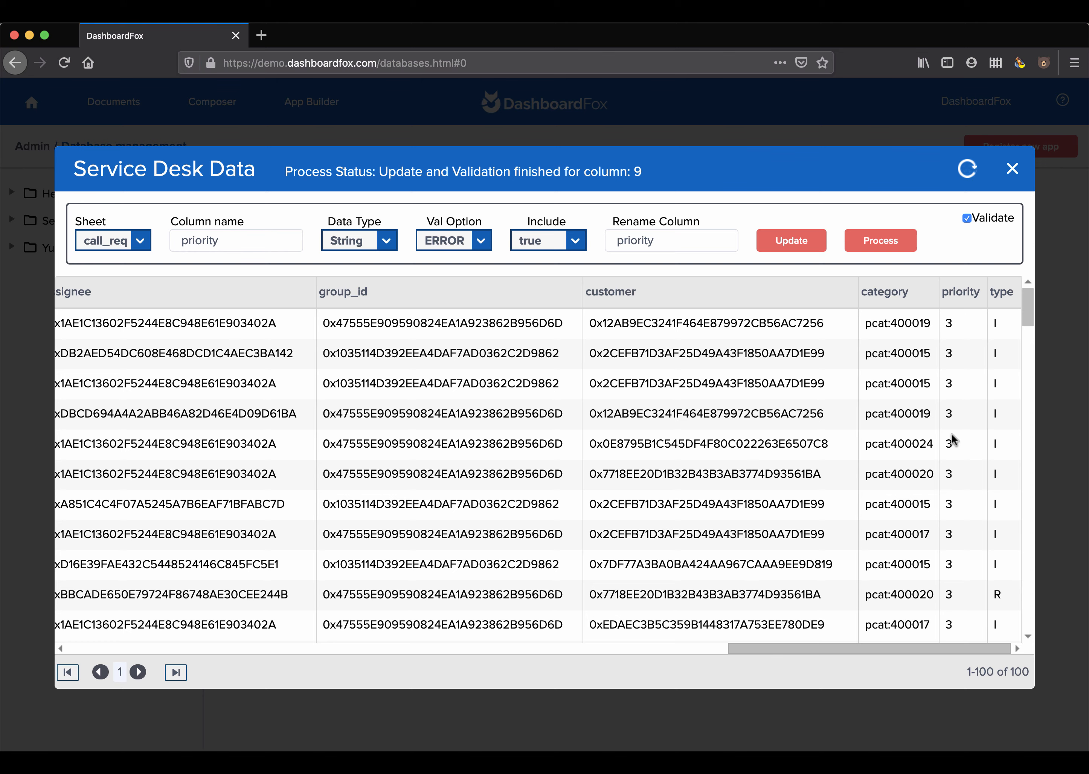
drag(864, 647, 606, 647)
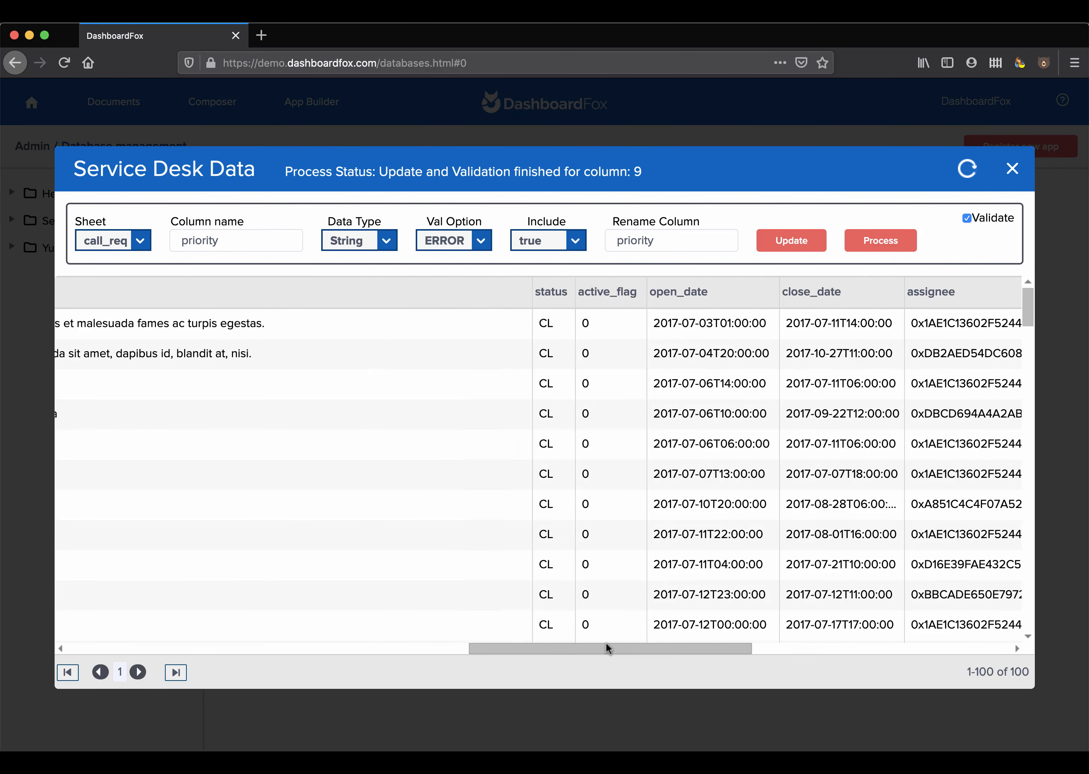
click(595, 294)
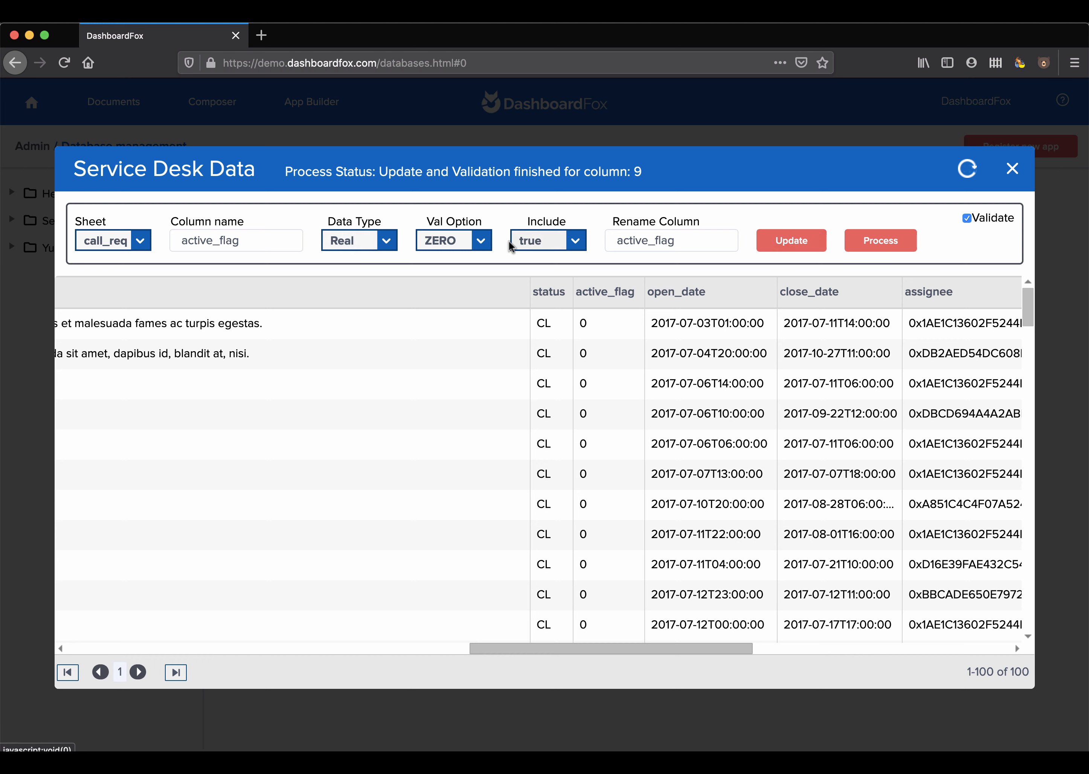
Step: Set the active_flag column's validation option to ERROR and update the column with validation
click(478, 244)
click(442, 307)
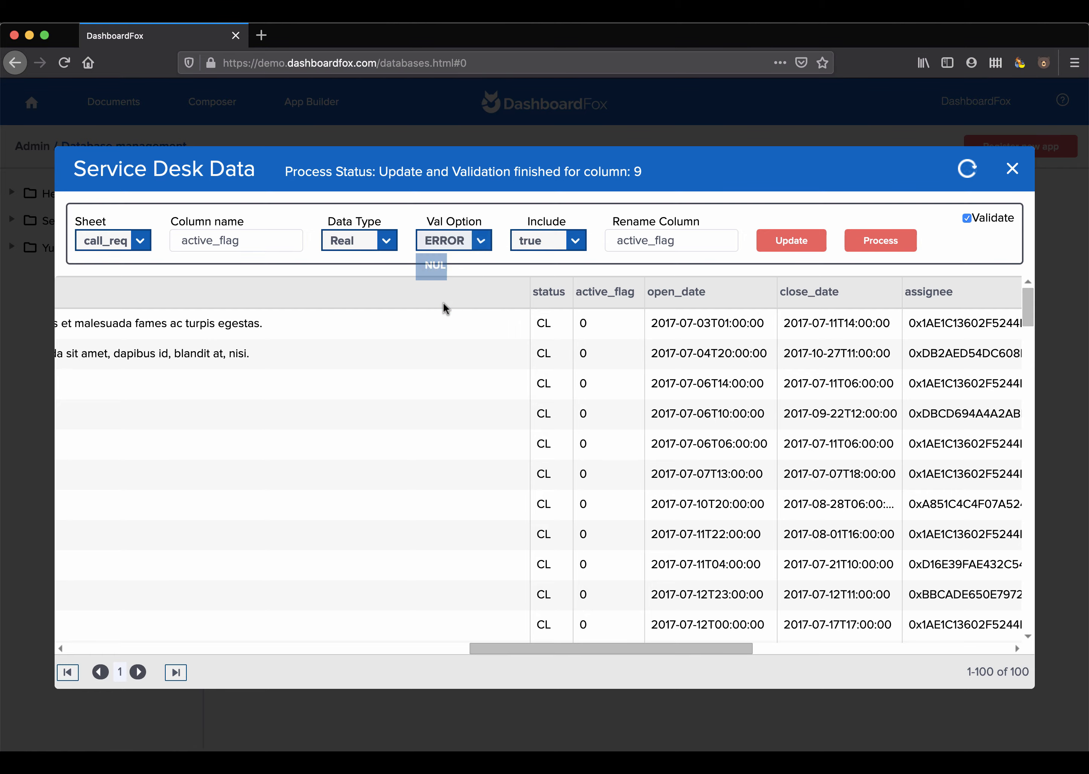
click(792, 241)
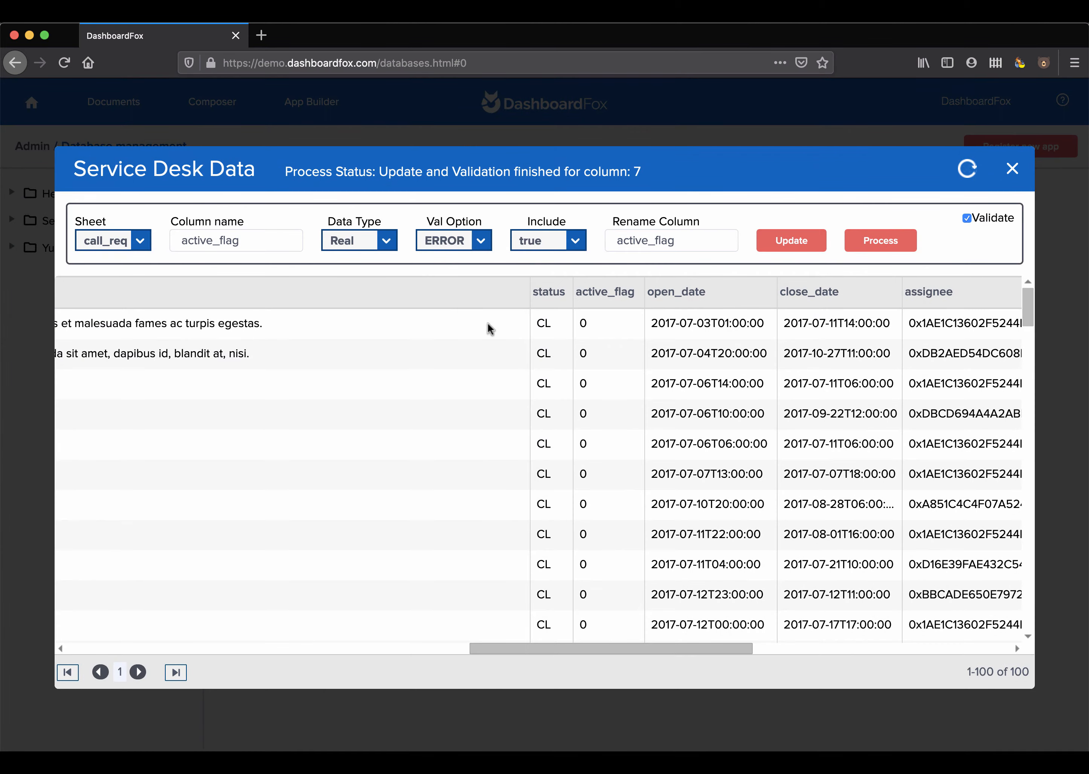
Step: Set the active_flag column's validation option to ZERO and update the column again
click(482, 240)
click(444, 285)
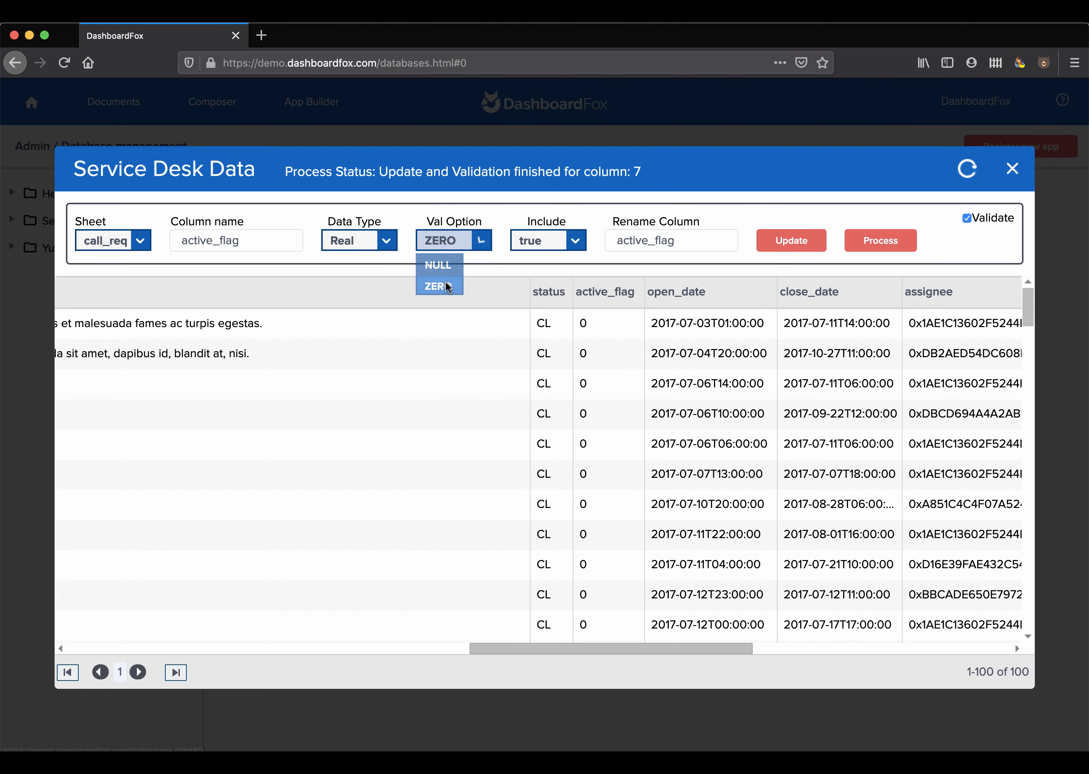
click(787, 243)
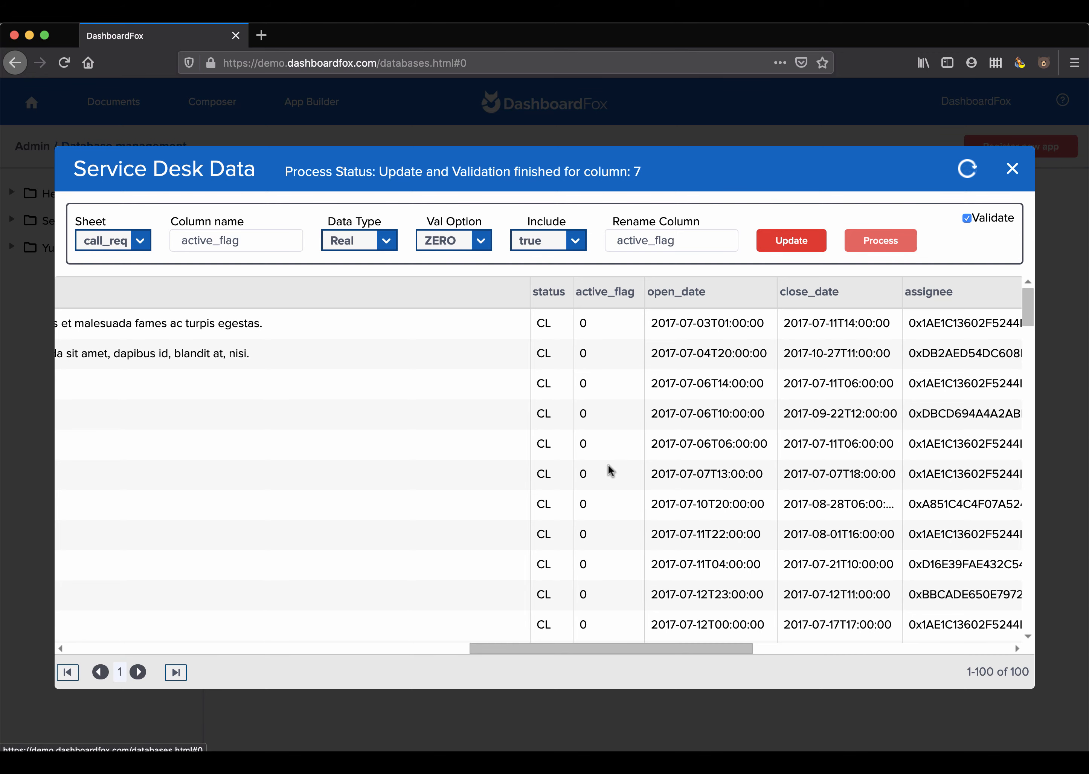
Step: Switch the preview to the contacts sheet and review its columns, including the import settings of telephone_number and date_of_birth
drag(545, 647, 128, 646)
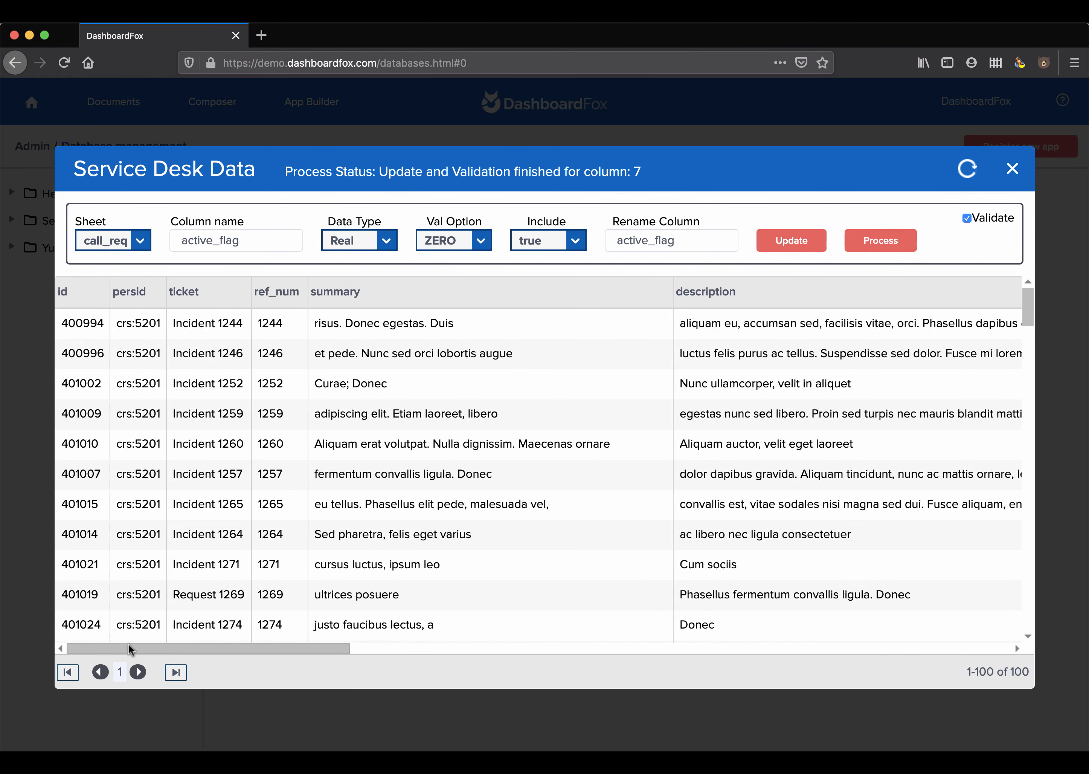
click(141, 240)
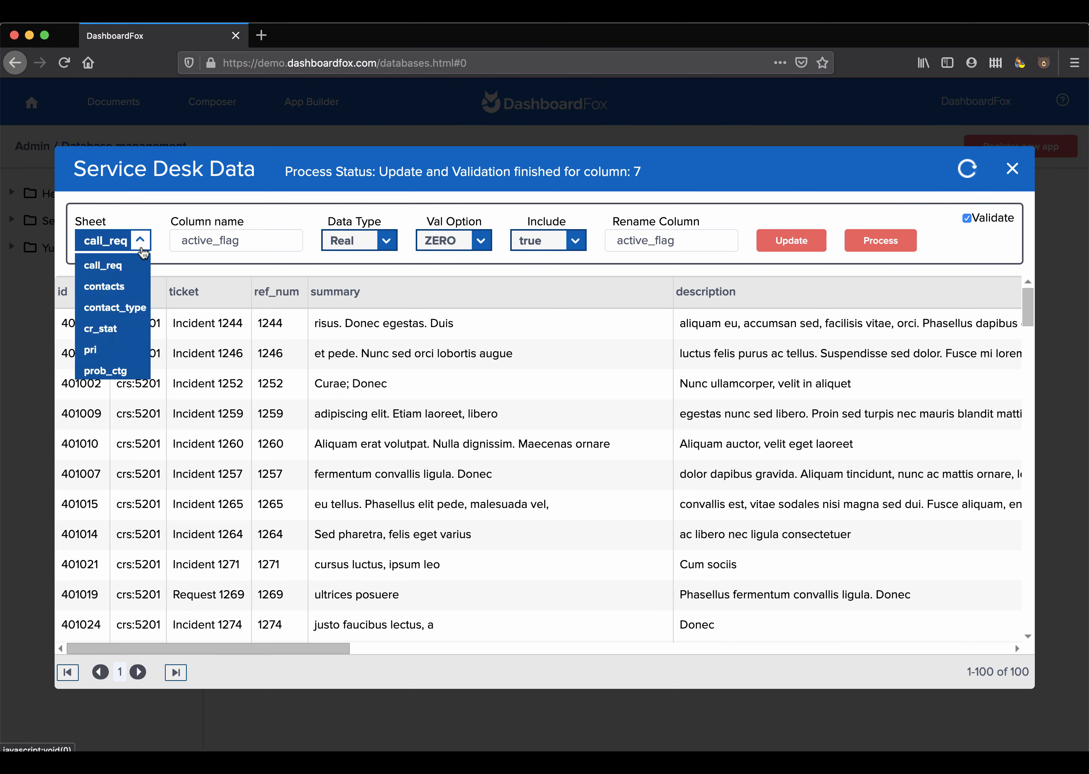
click(117, 287)
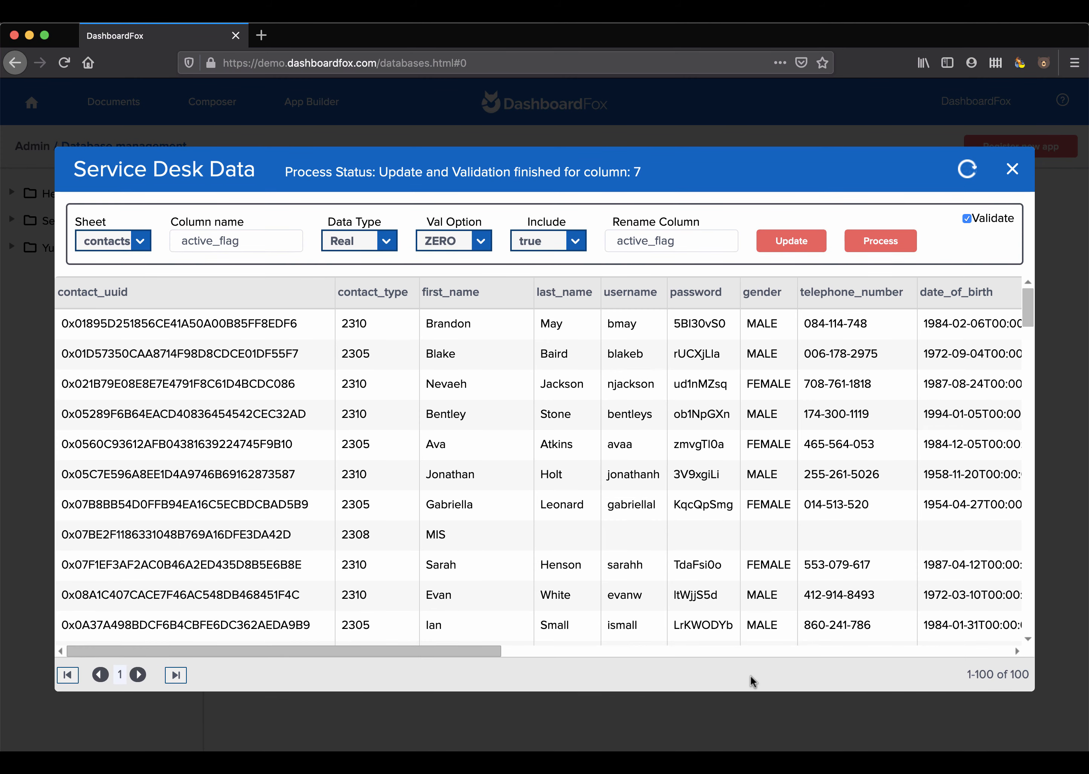
drag(470, 652, 647, 655)
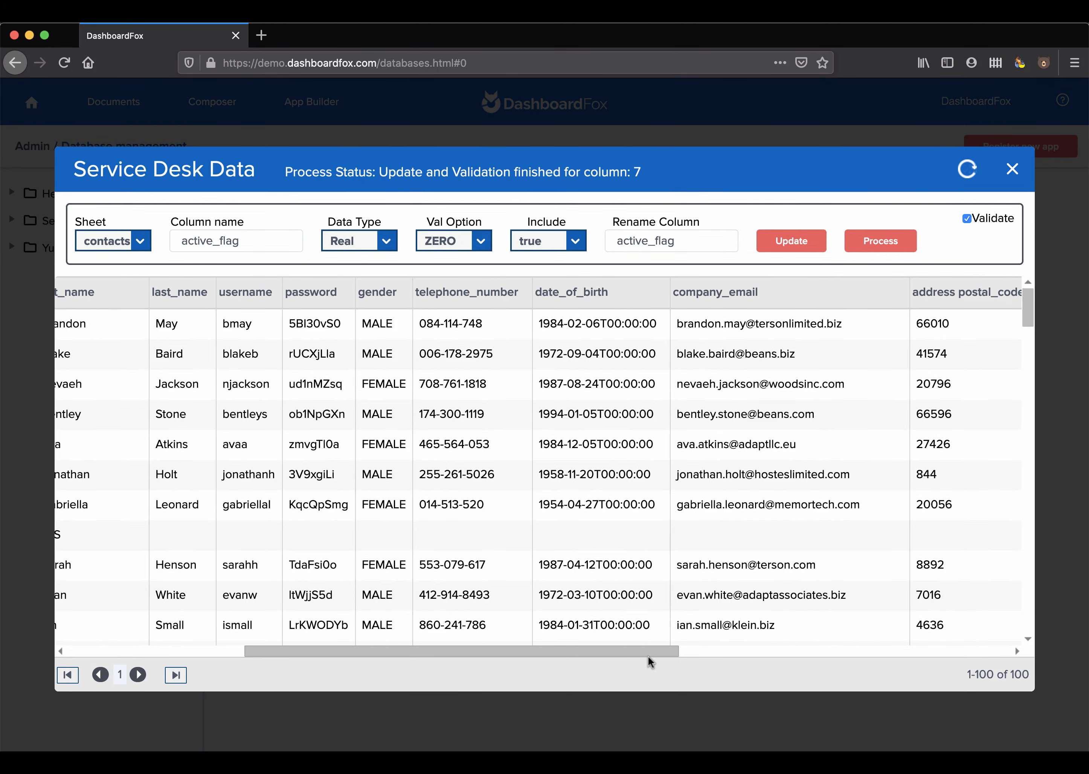
click(450, 292)
click(554, 294)
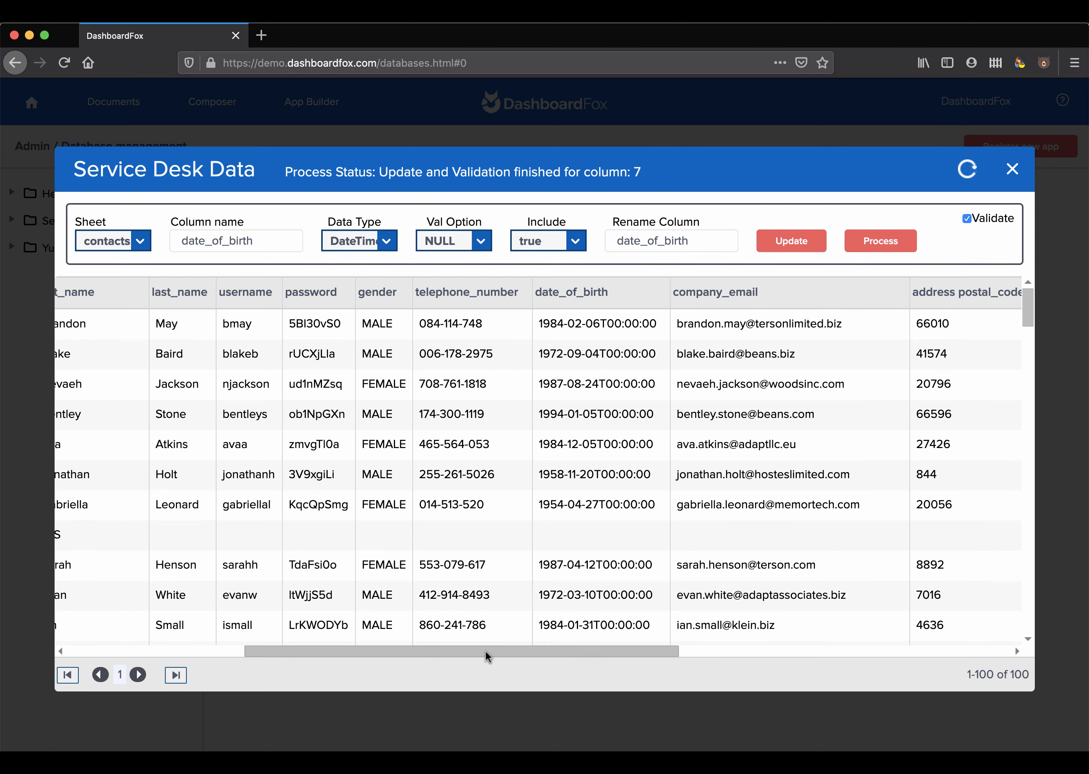
drag(485, 649, 855, 655)
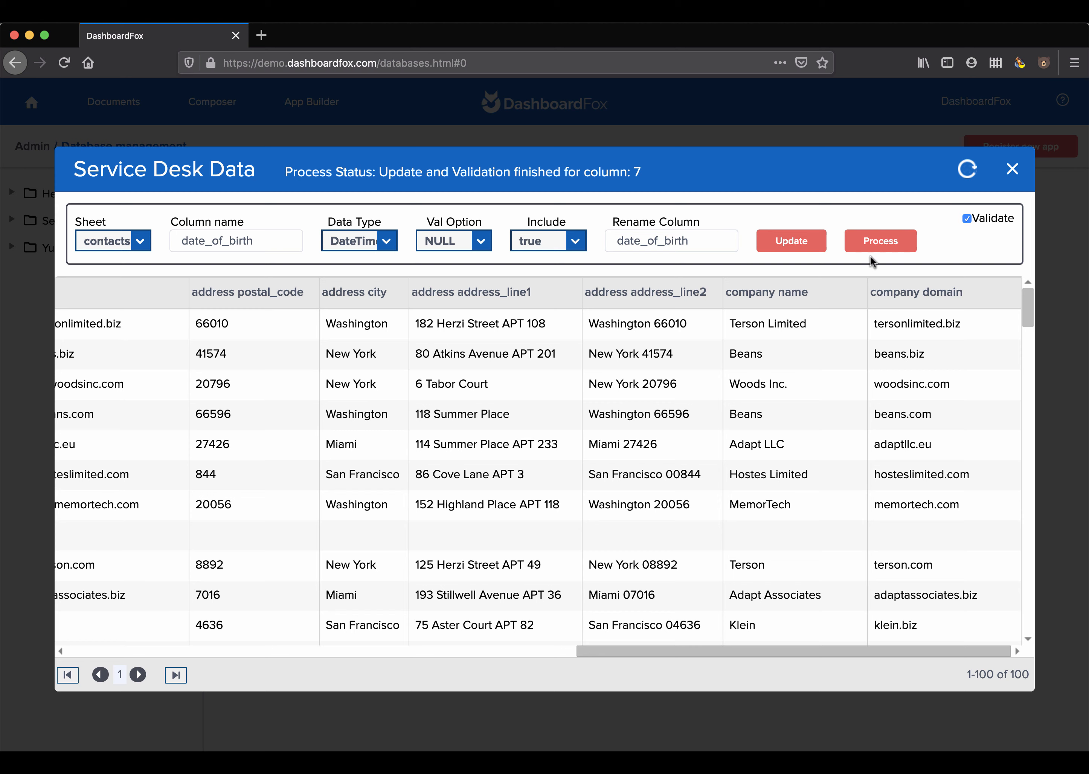
Step: Process the workbook import, and open the localhost entry of the Service Desk Data app in the app database management
click(878, 237)
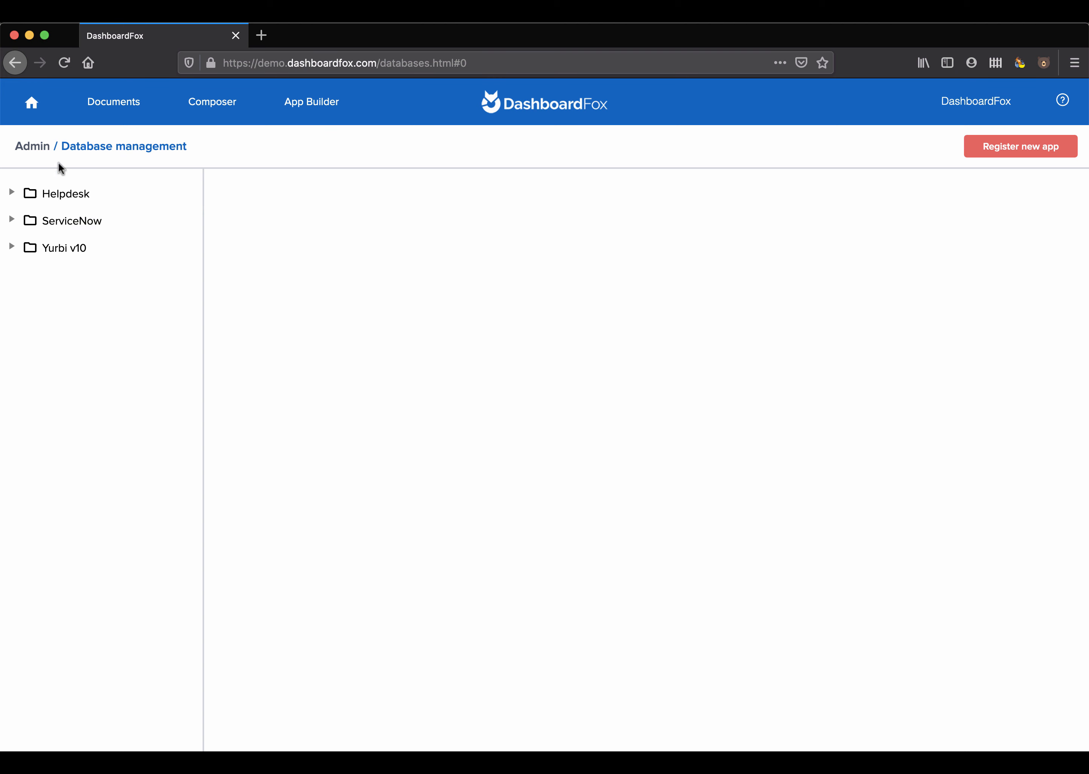
click(40, 151)
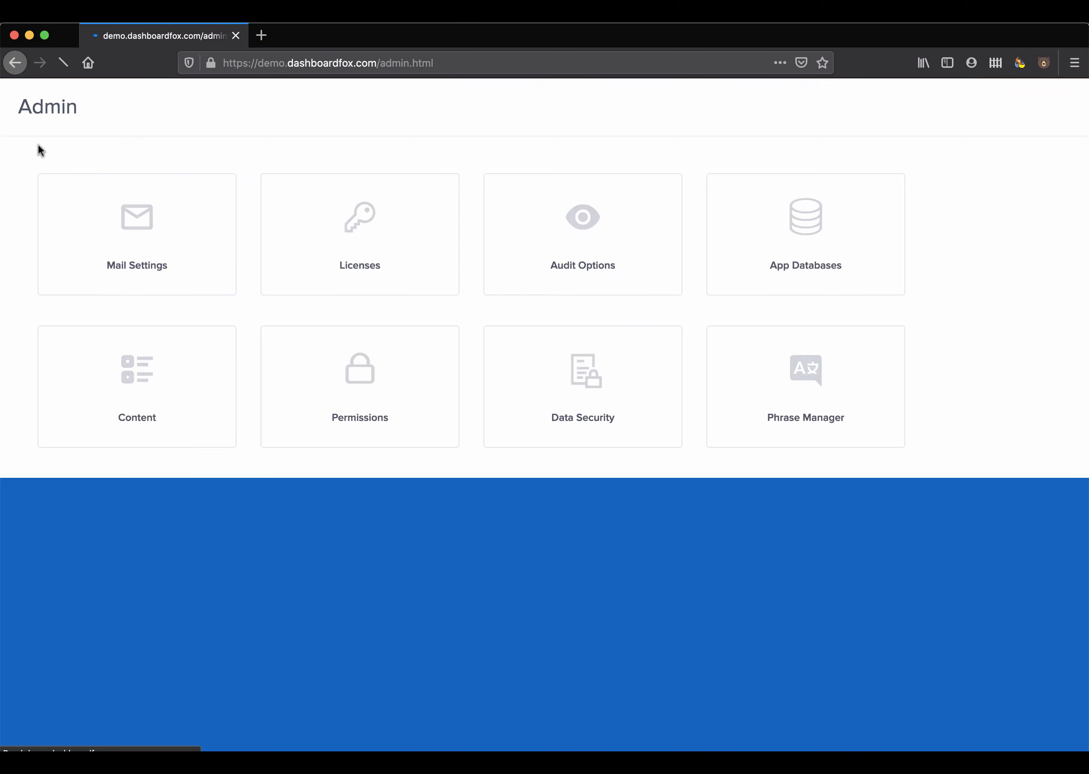
click(799, 271)
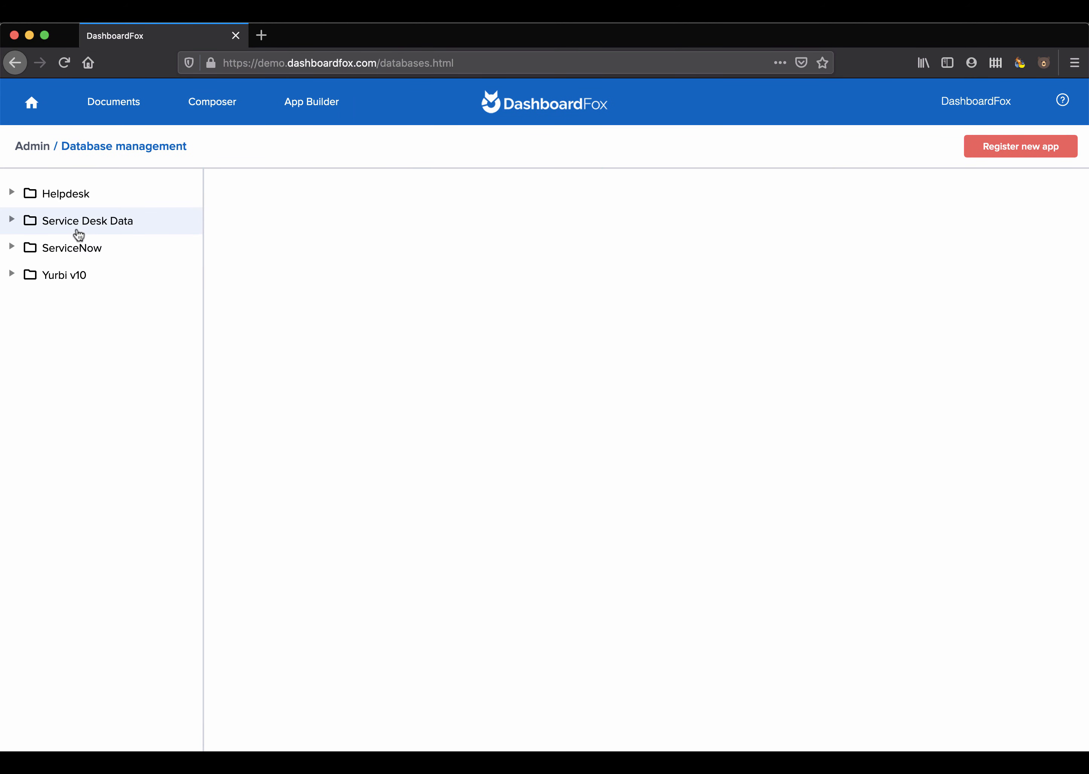
click(13, 220)
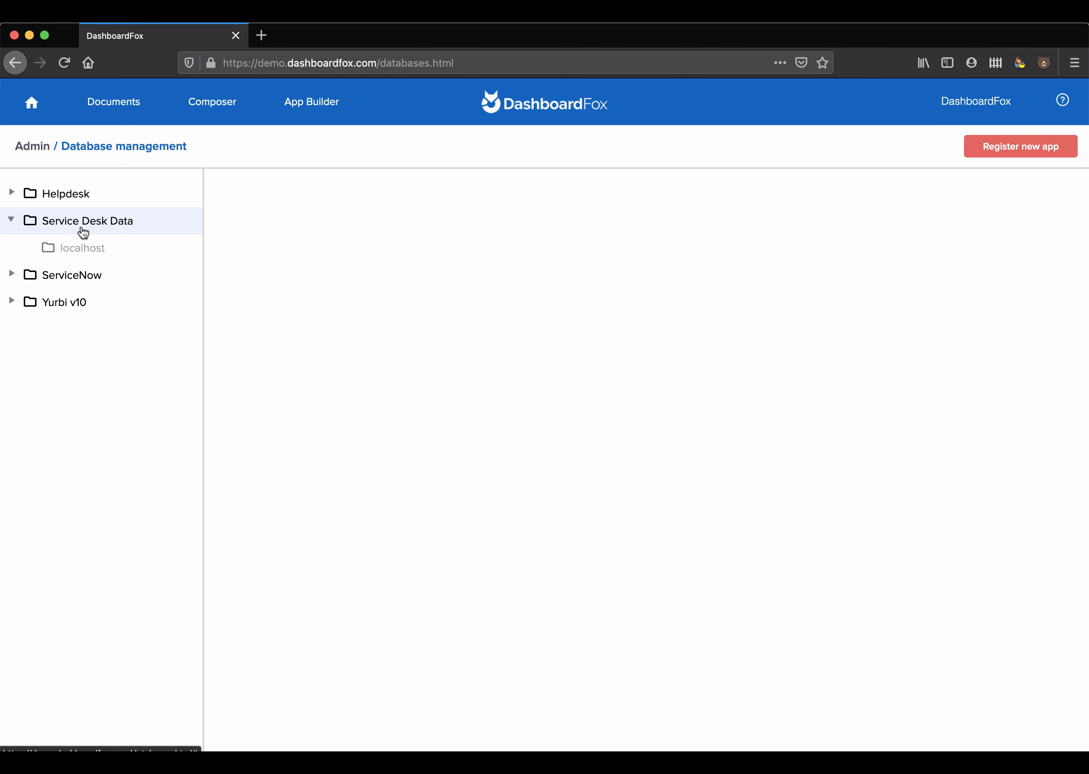
click(77, 247)
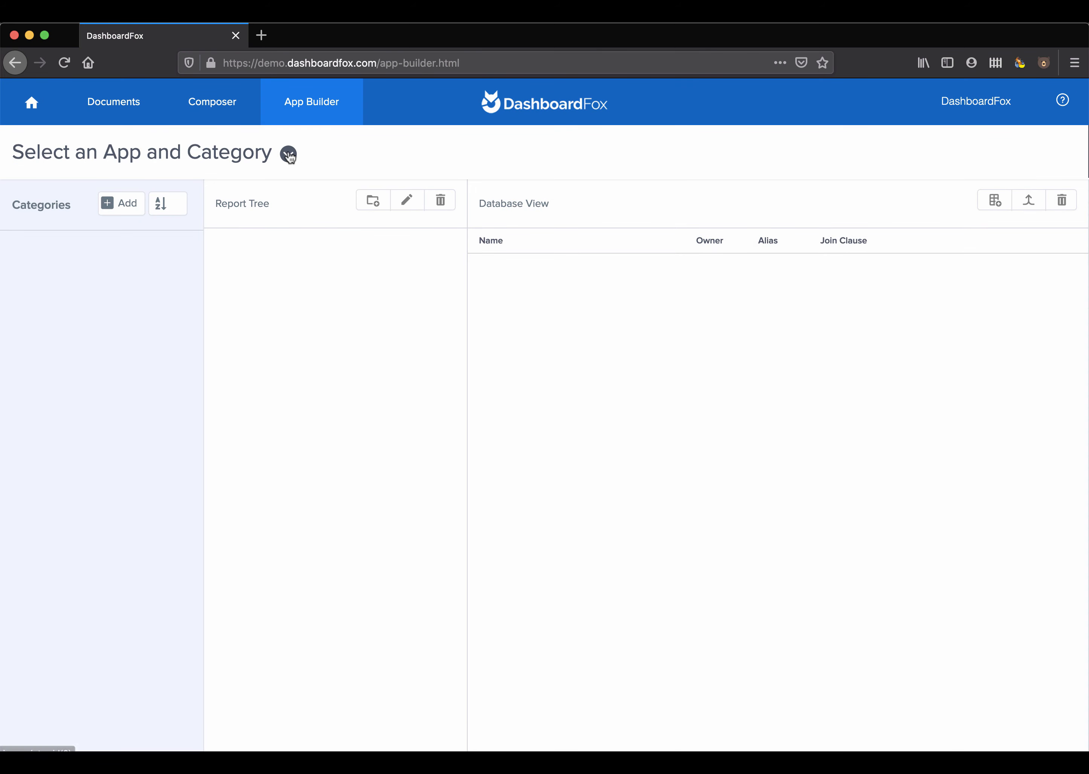
Step: In the App Builder, select the Service Desk Data application and open its call_req category
click(288, 154)
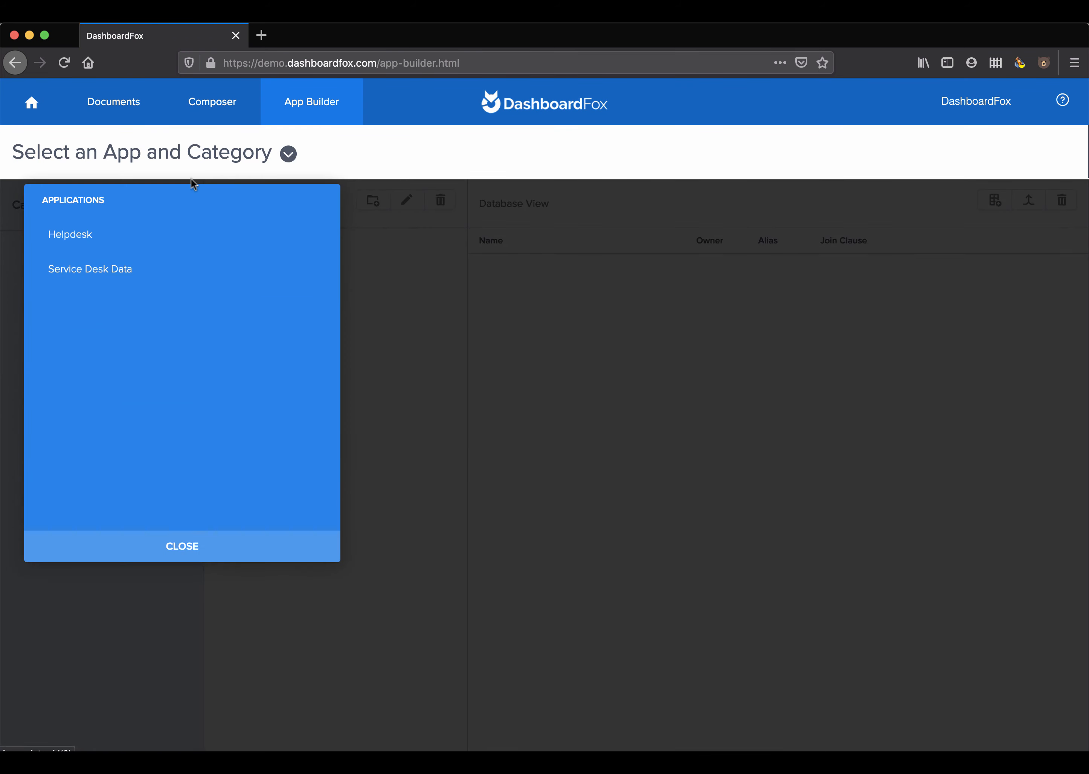
click(102, 269)
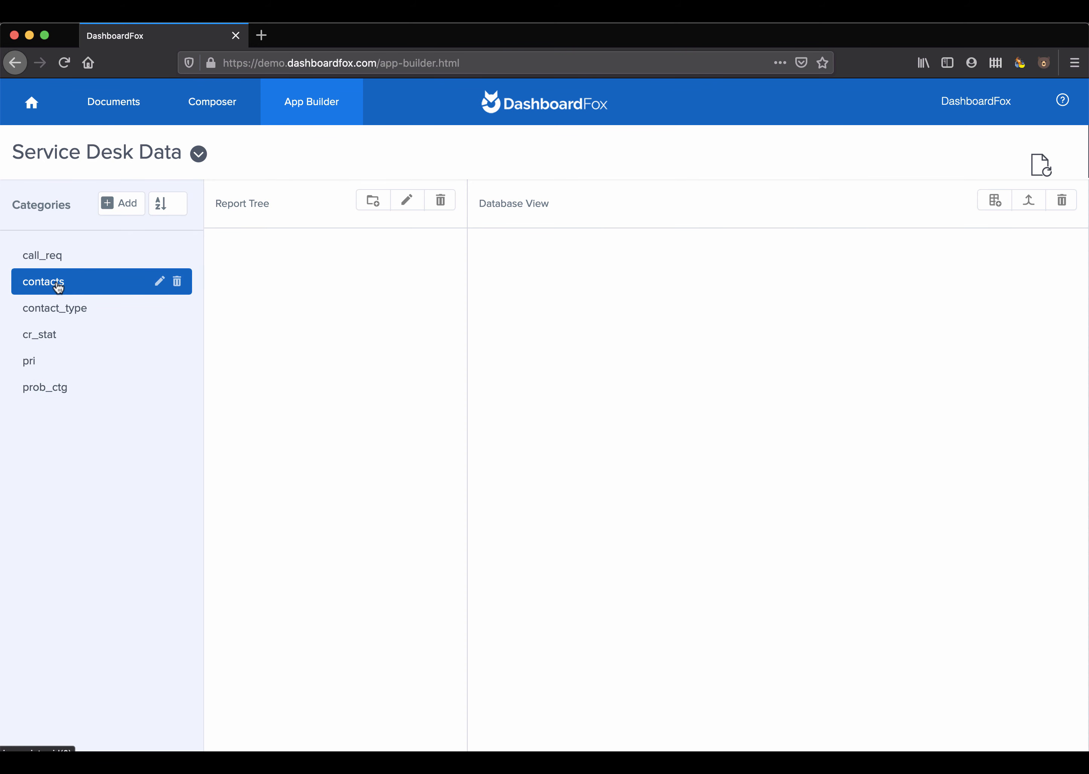
click(54, 259)
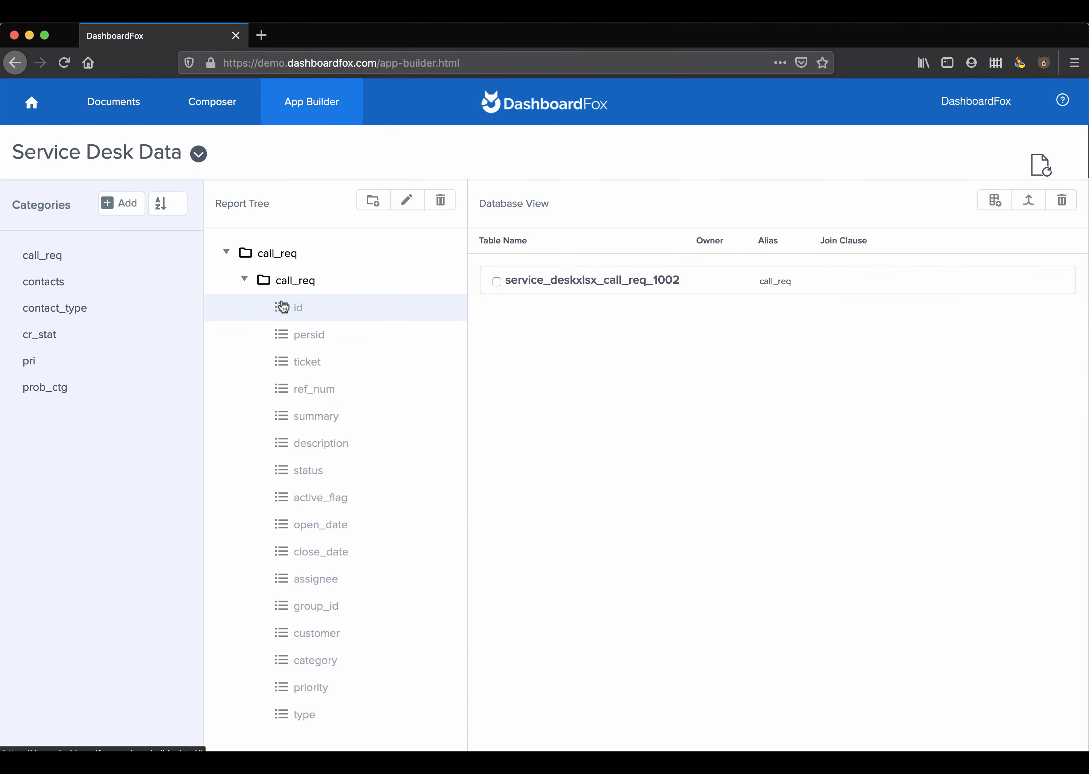
Step: Expand the service_deskxlsx_call_req_1002 table to examine its column names and data types, and collapse it again
click(571, 283)
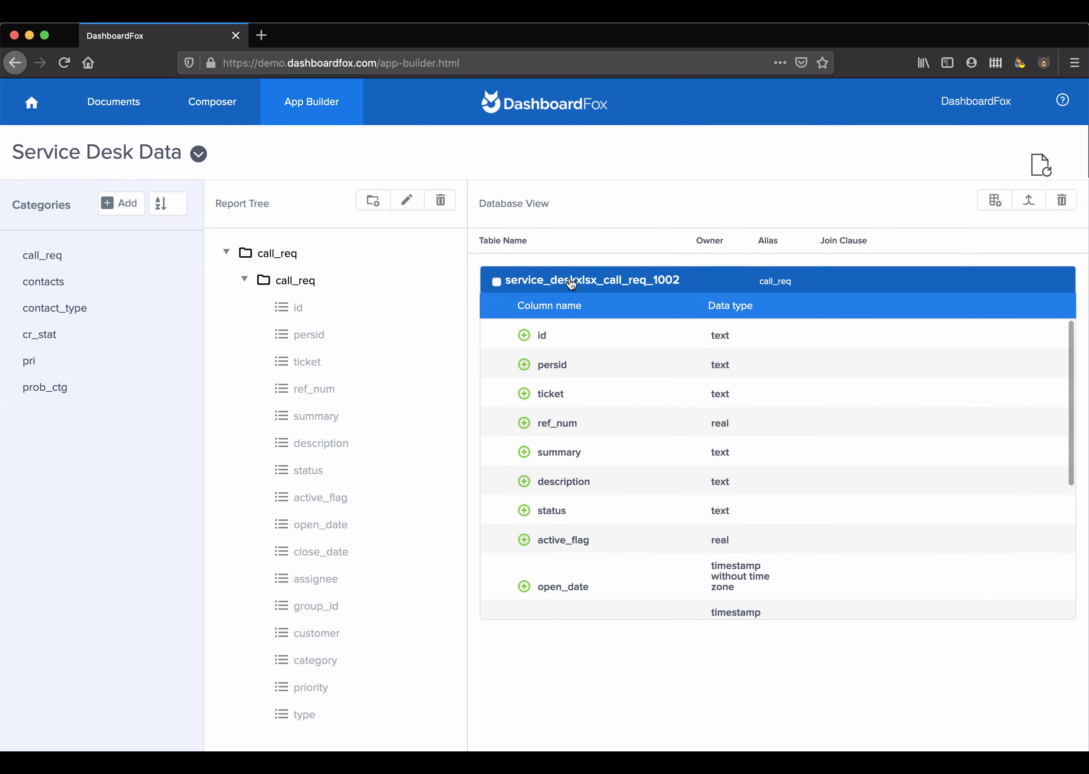
click(571, 284)
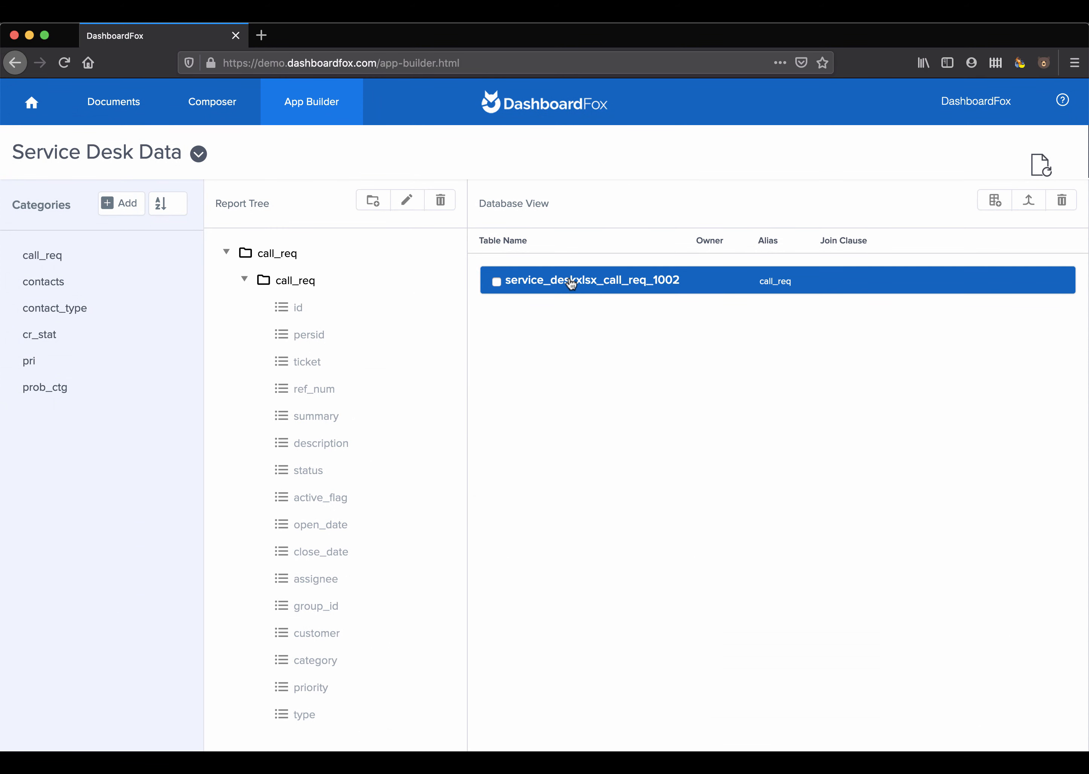
click(570, 284)
click(601, 283)
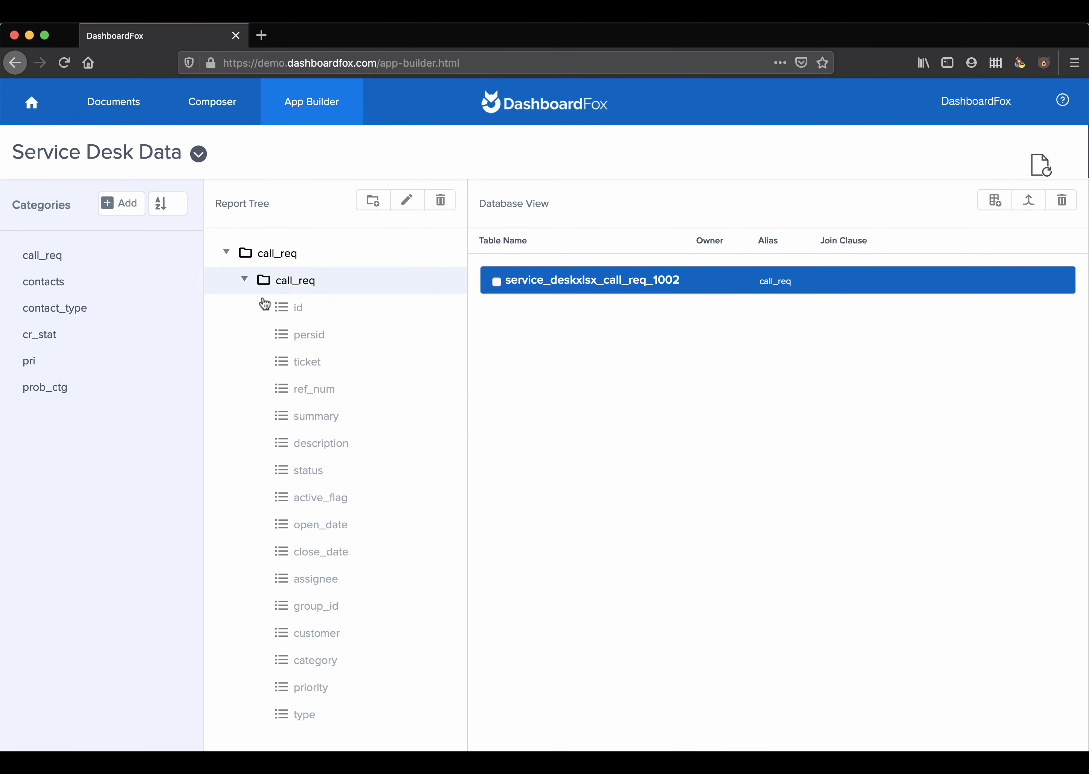
Step: Open the contacts category and examine the column names and data types of its service_deskxlsx_contacts_1002 table
click(50, 284)
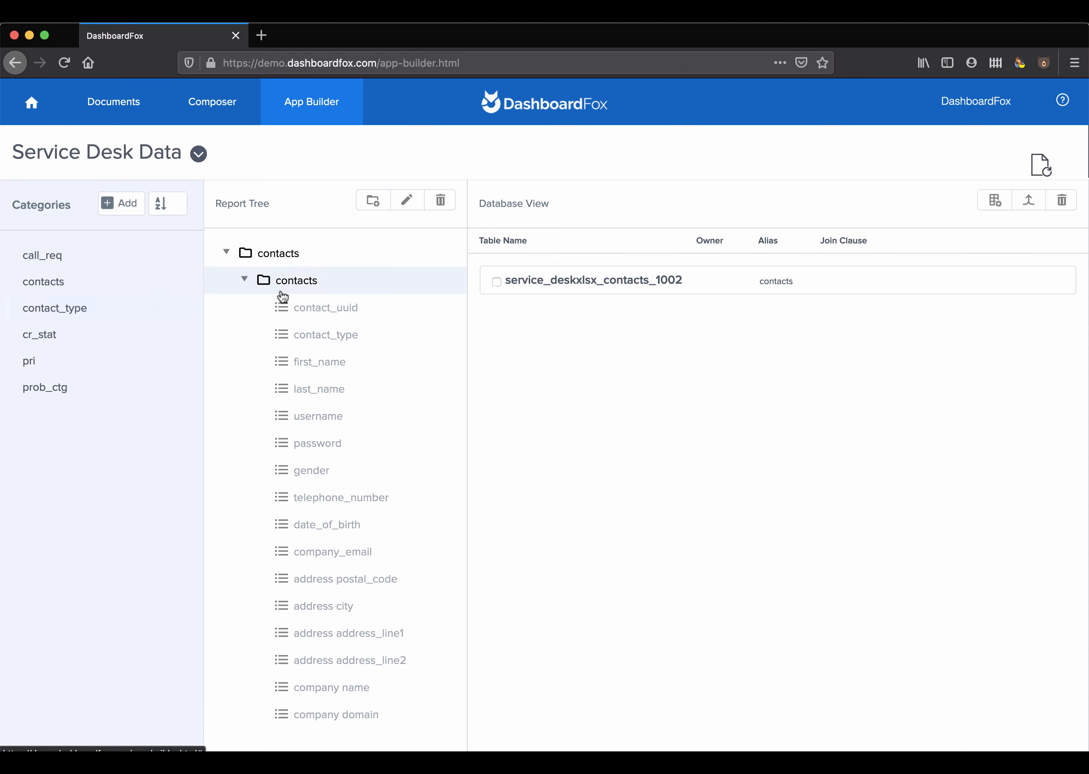
click(624, 284)
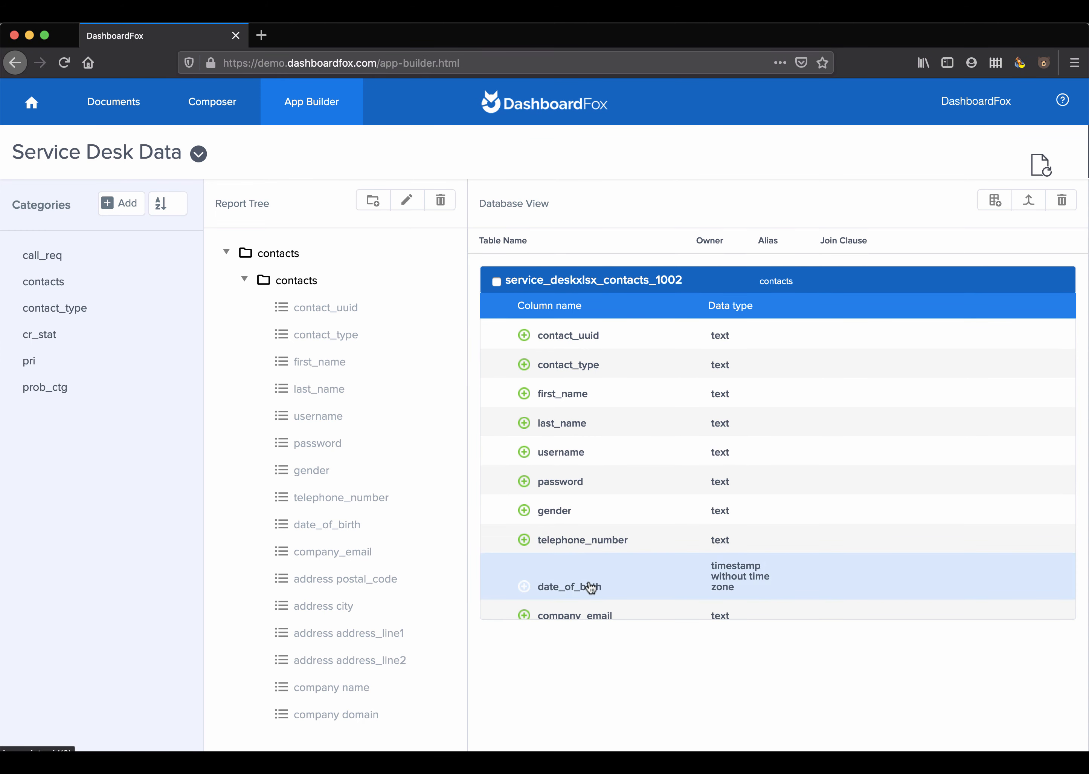
click(648, 288)
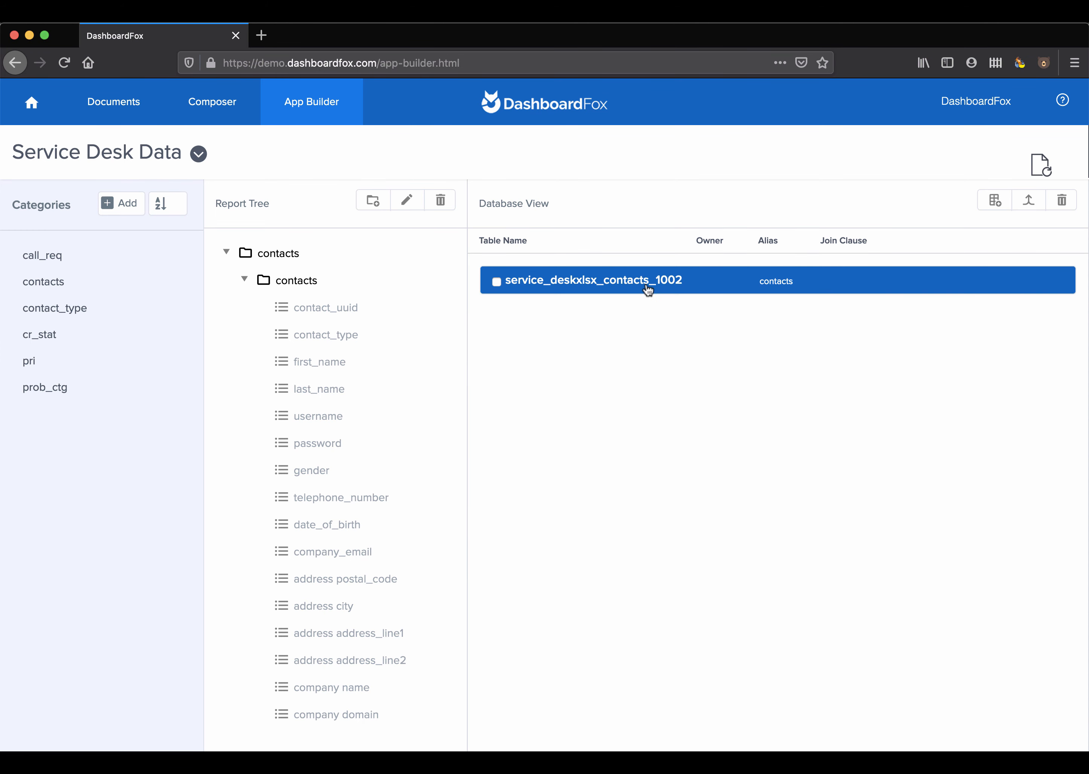
Step: Look through the report trees of the contact_type, cr_stat, pri, prob_ctg and contacts categories, and return to call_req
click(79, 314)
click(44, 338)
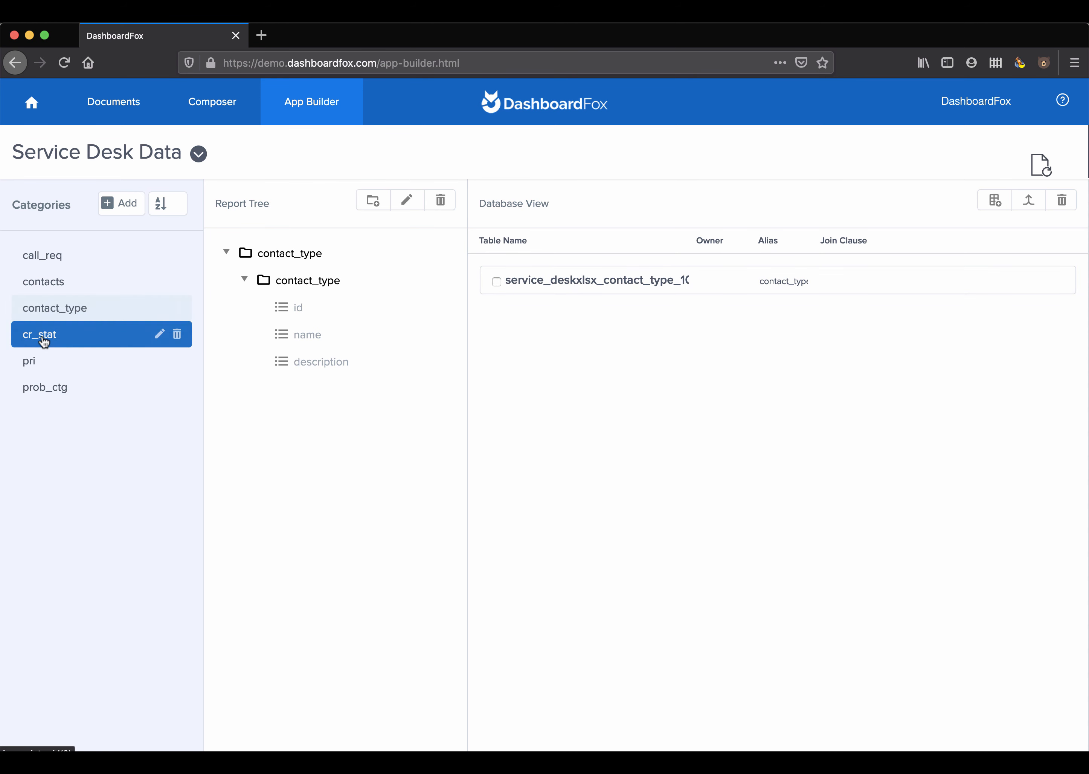
click(33, 363)
click(46, 387)
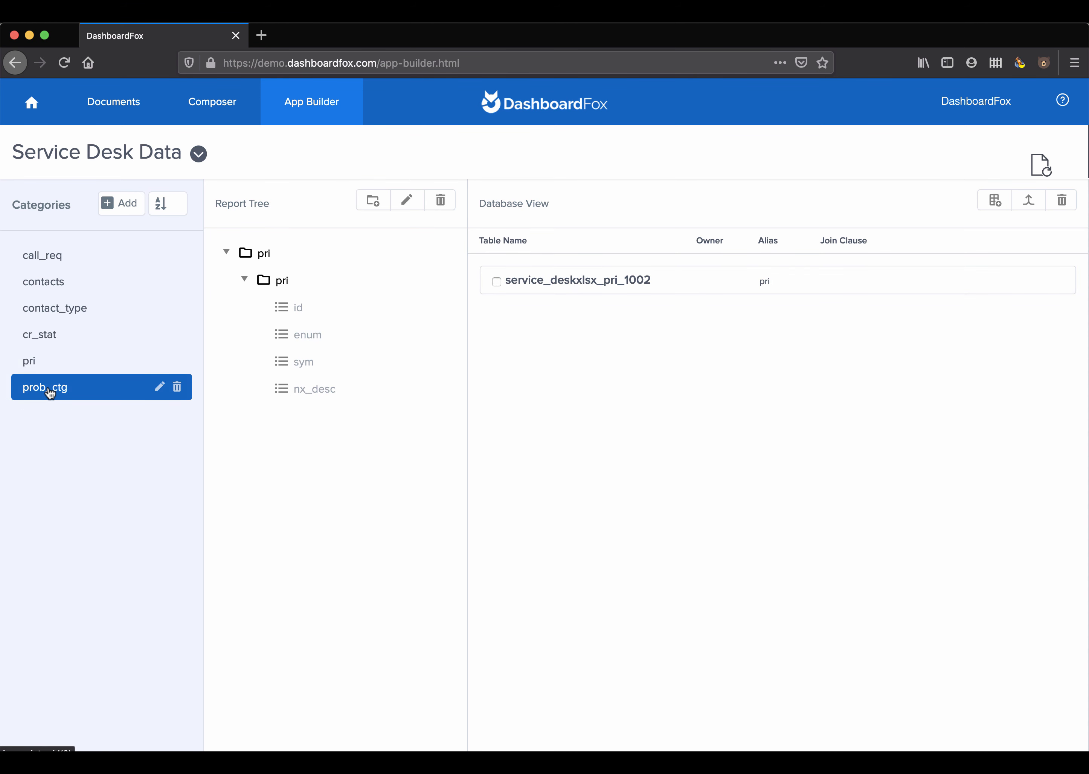
click(46, 281)
click(48, 260)
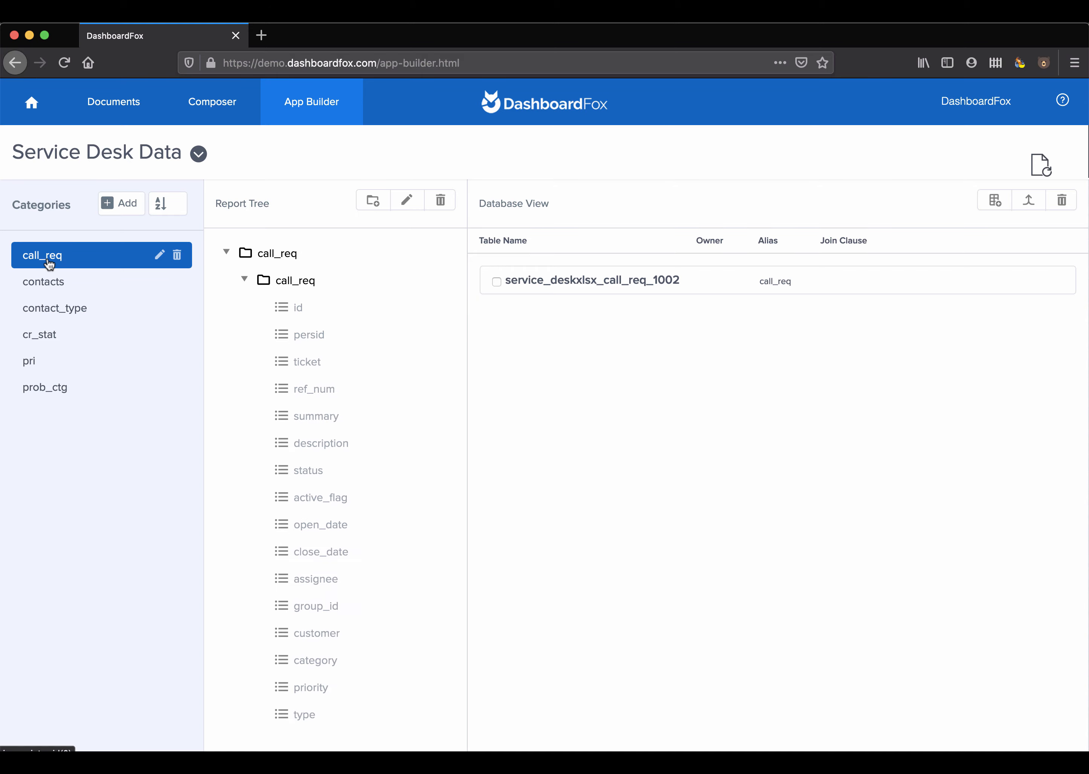
Step: In the Composer, select the Service Desk Data app with its call_req category and expand the call_req field folder
click(215, 103)
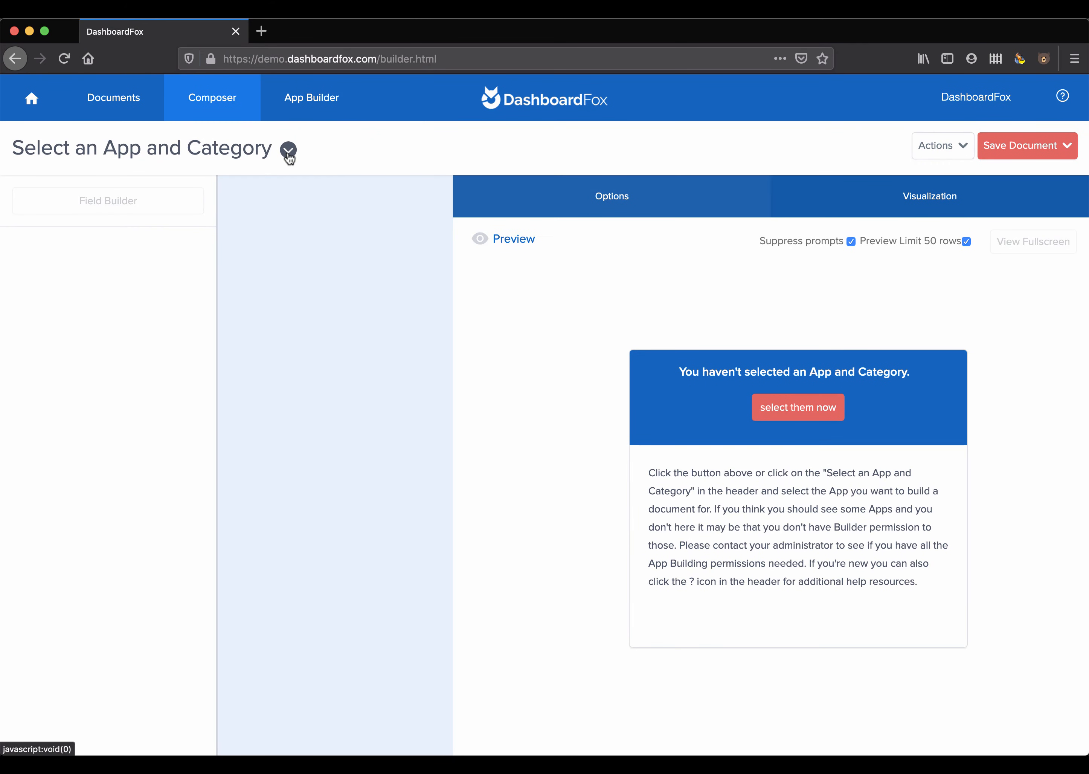
click(288, 153)
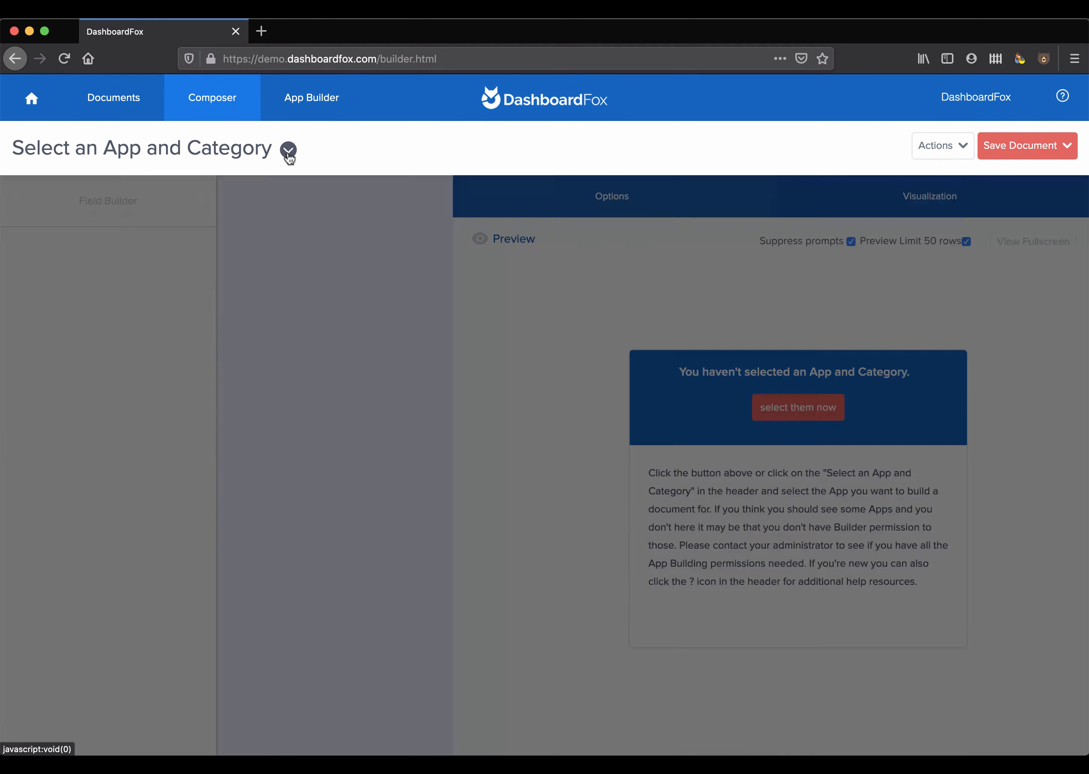
click(99, 269)
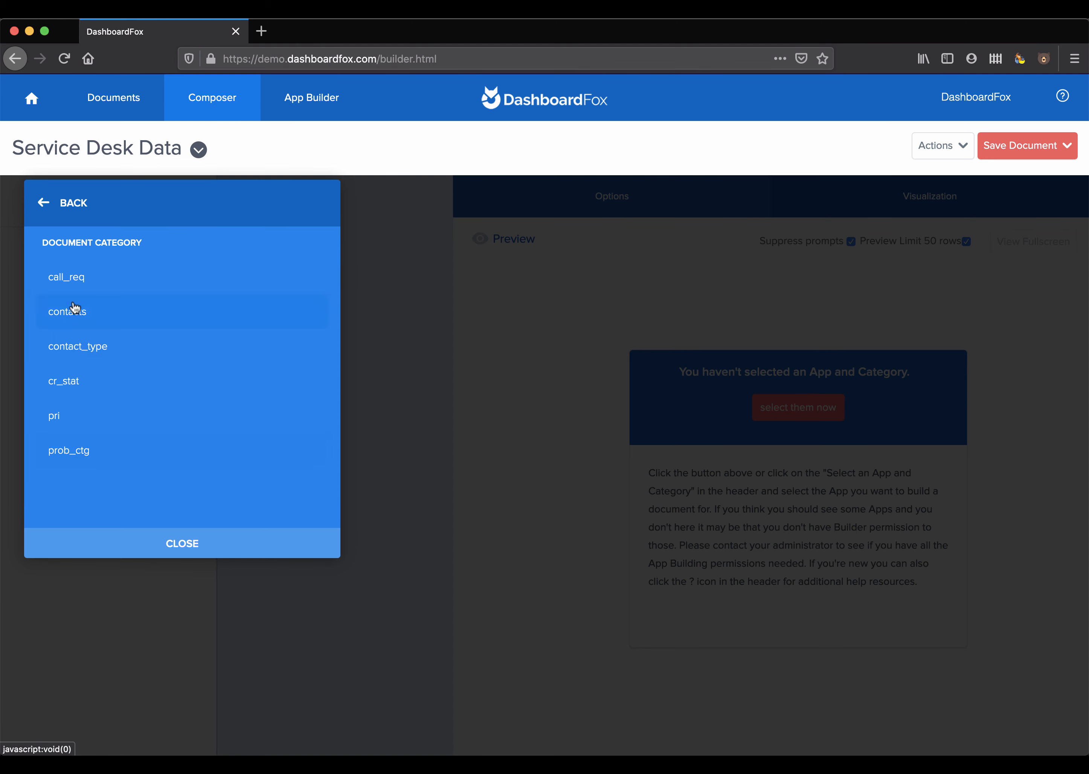
click(76, 286)
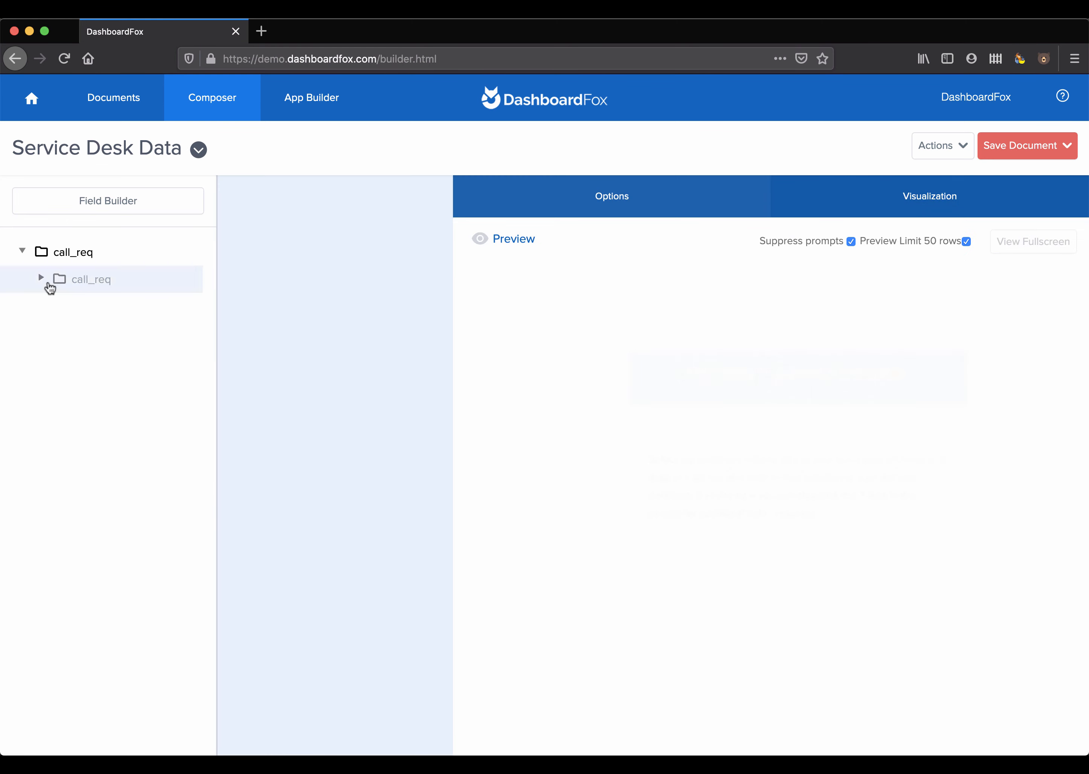
click(40, 279)
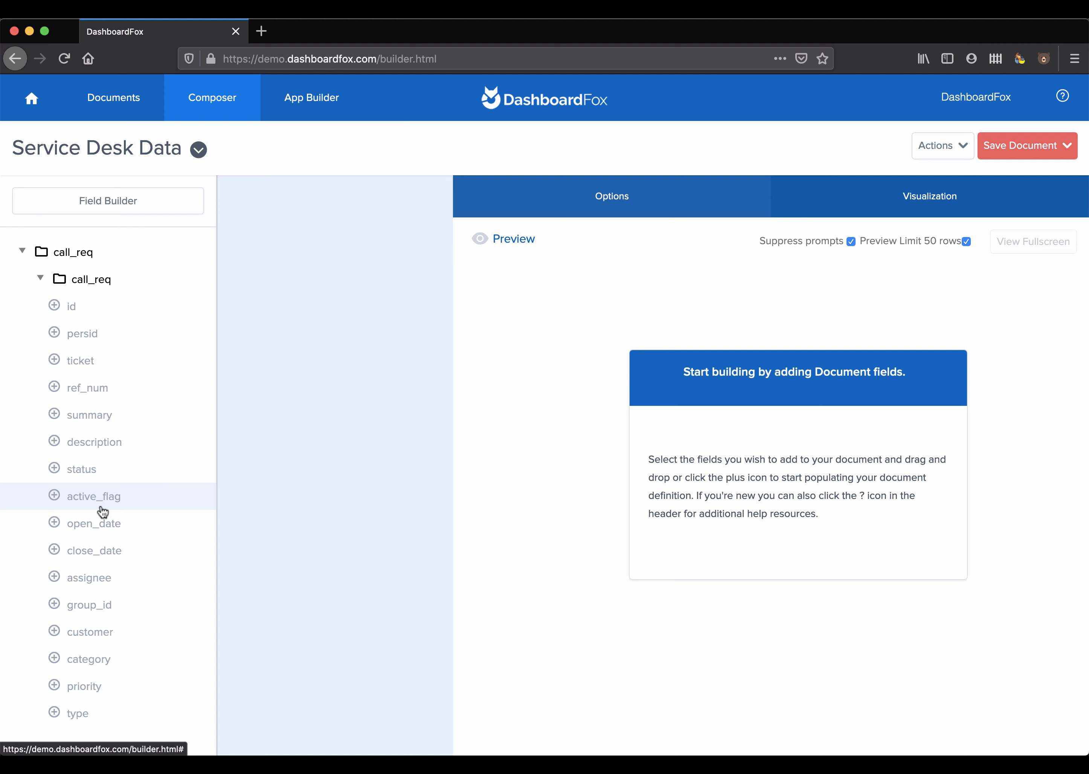
Step: Add the id, ticket and ref_num fields from call_req to the document
click(54, 305)
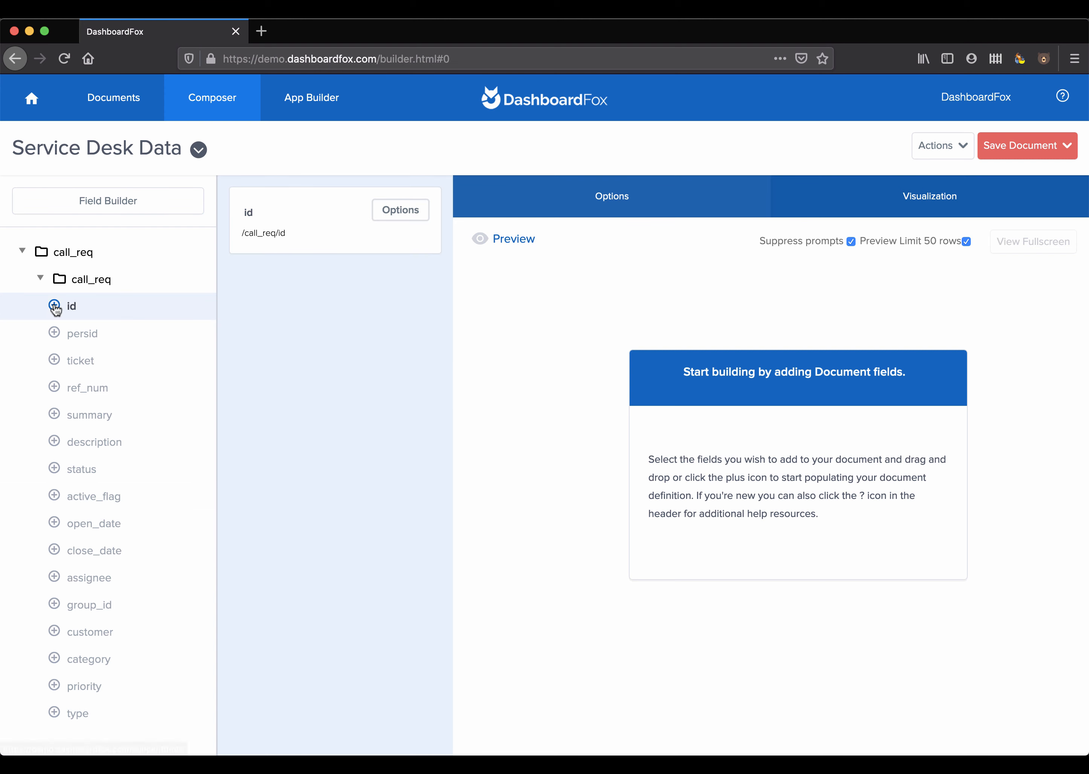
click(54, 359)
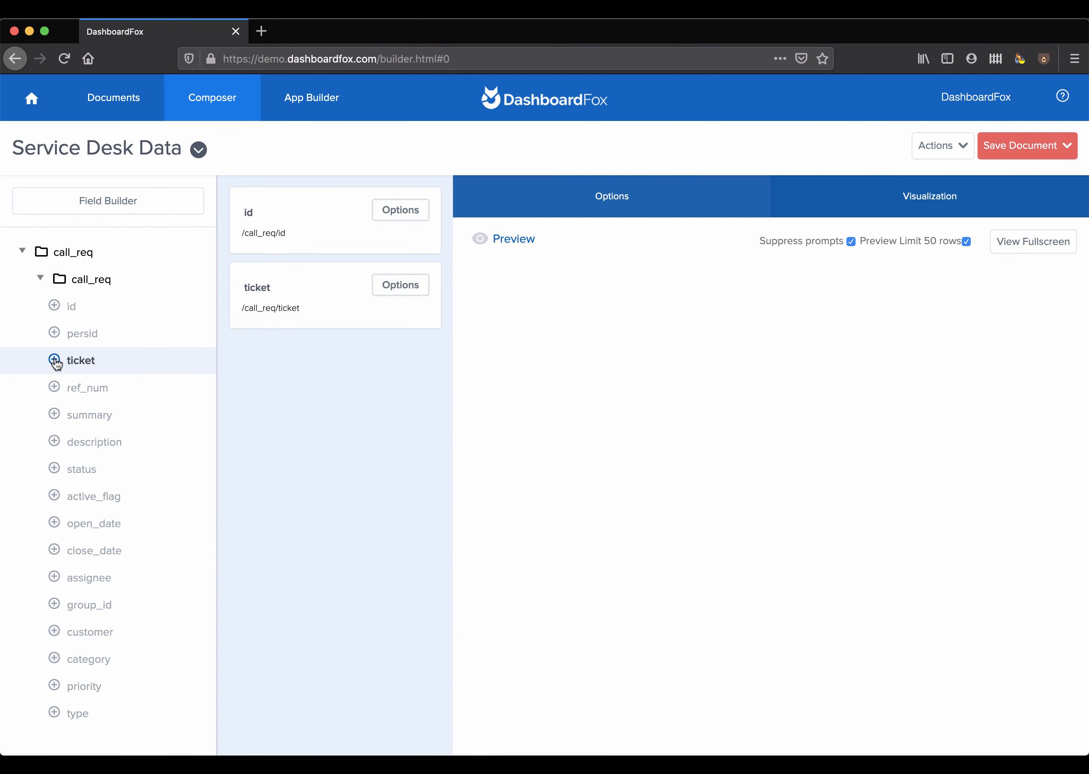
click(55, 387)
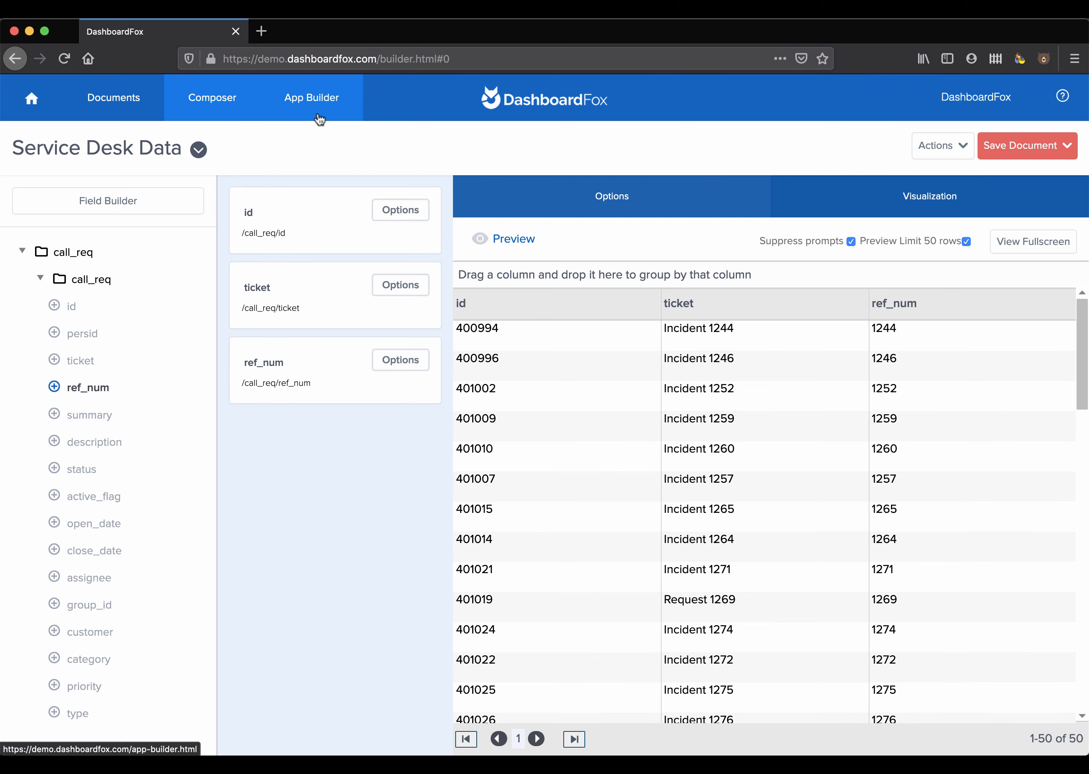
Step: Leave the unsaved document for the App Builder, and open the call_req category of the Service Desk Data app
click(315, 102)
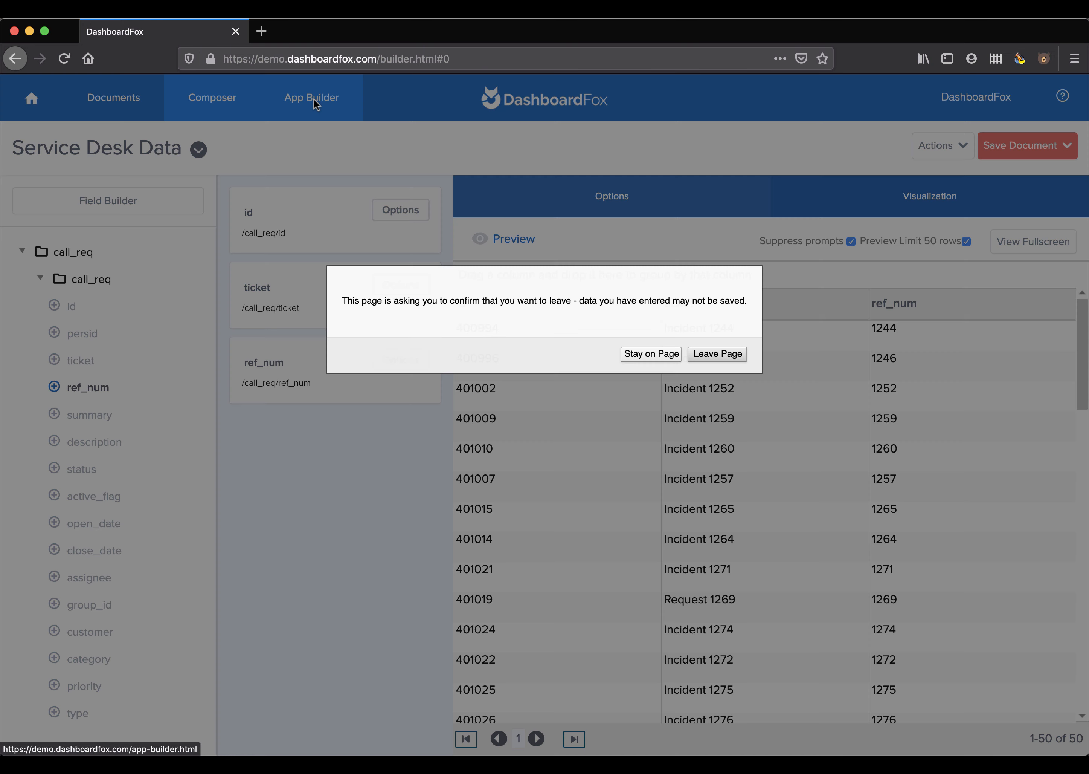
click(706, 354)
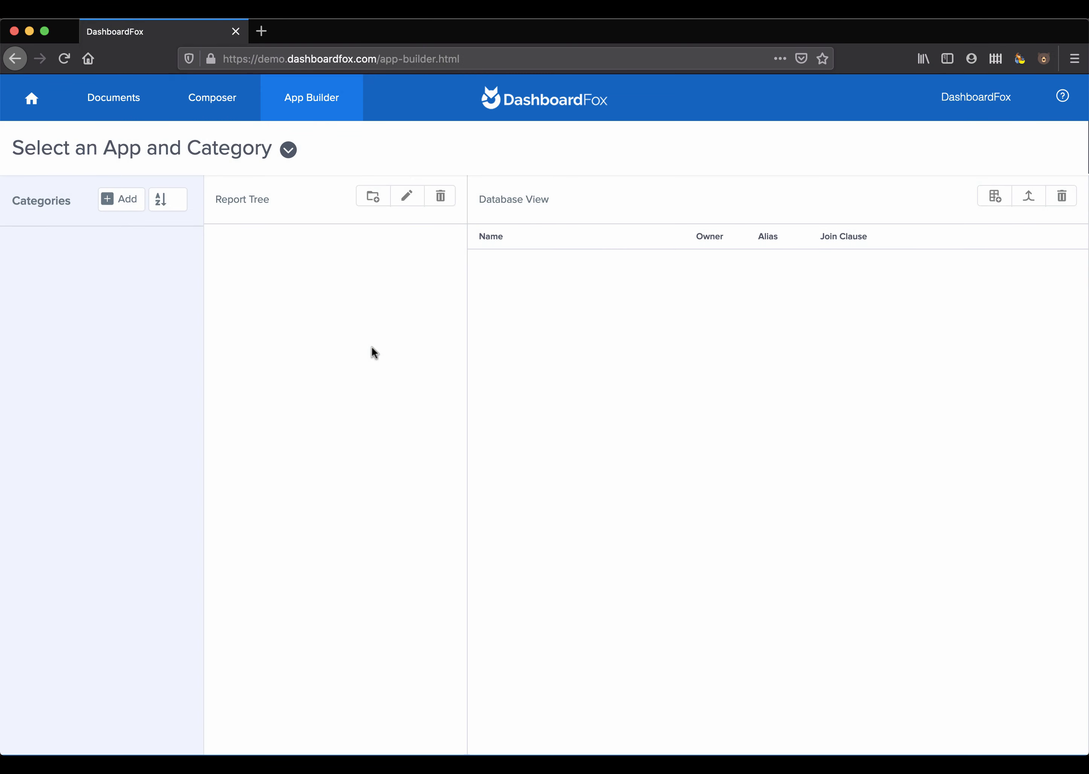
click(289, 150)
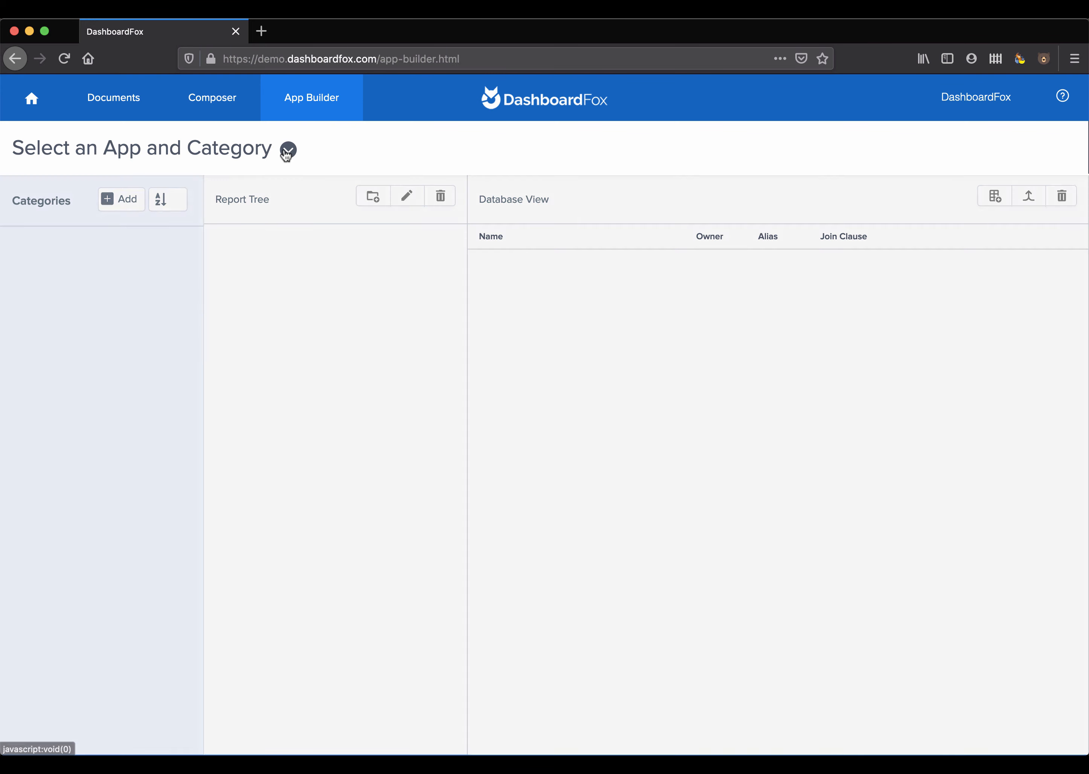
click(105, 270)
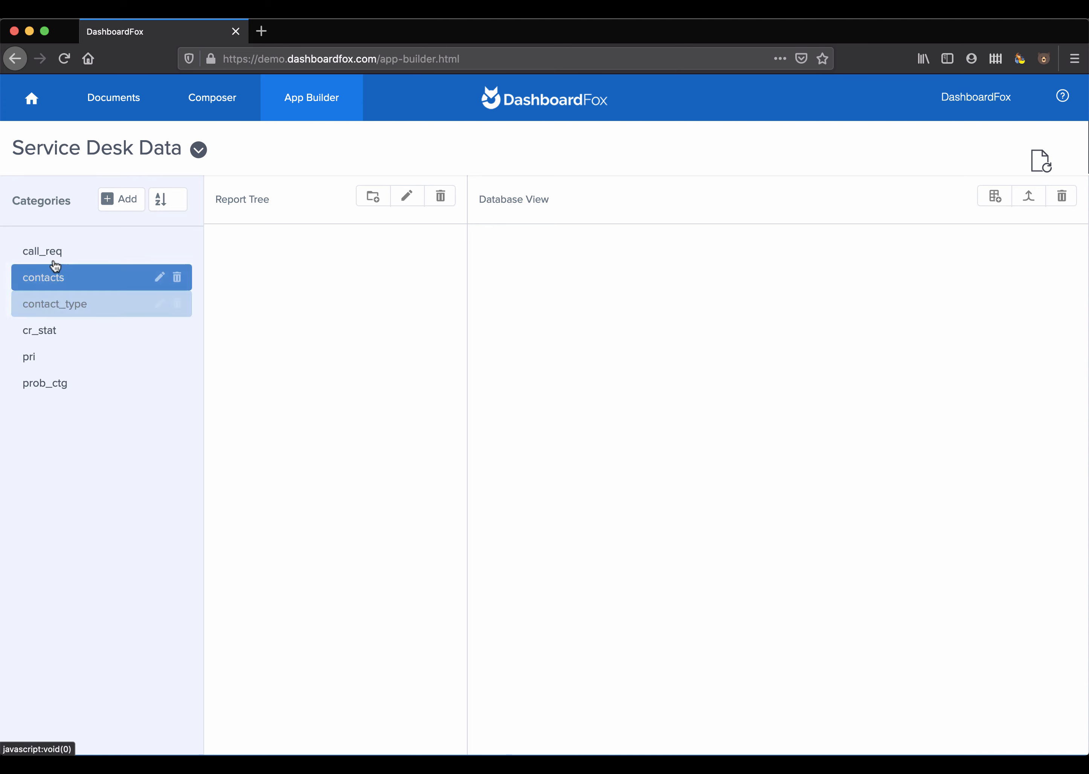
click(54, 250)
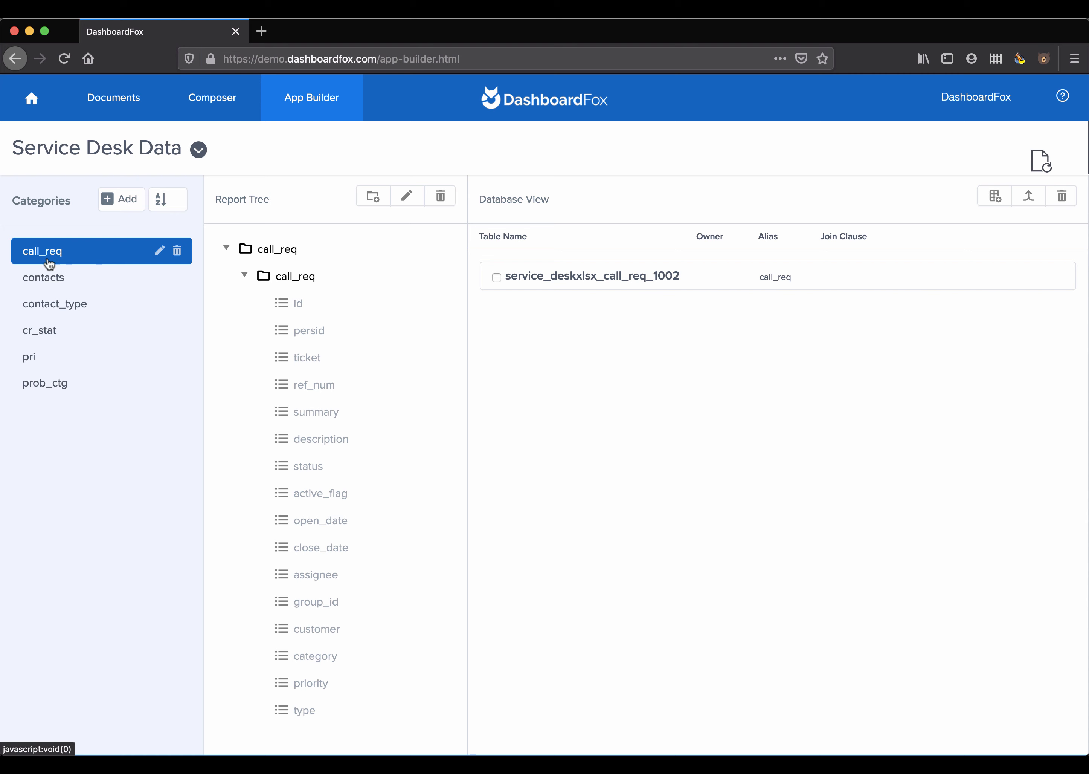
Step: Add the SQL table service_deskxlsx_cr_stat_1002 to the call_req category's database view with the alias crstat
click(665, 284)
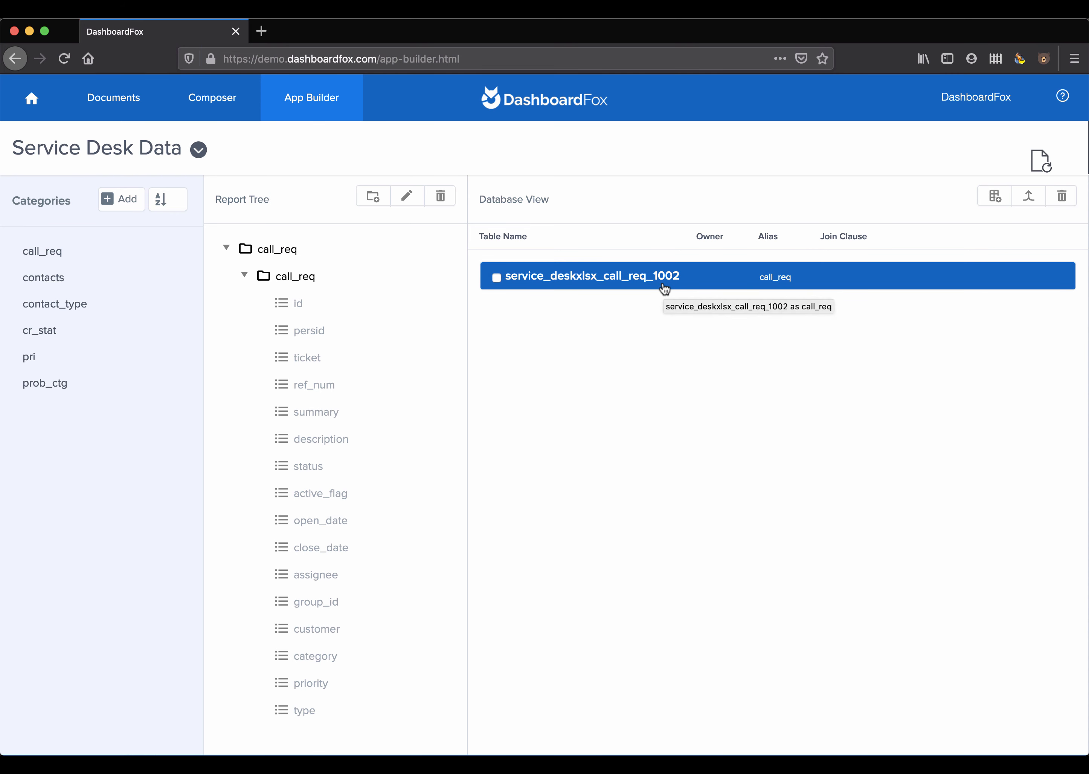
click(995, 198)
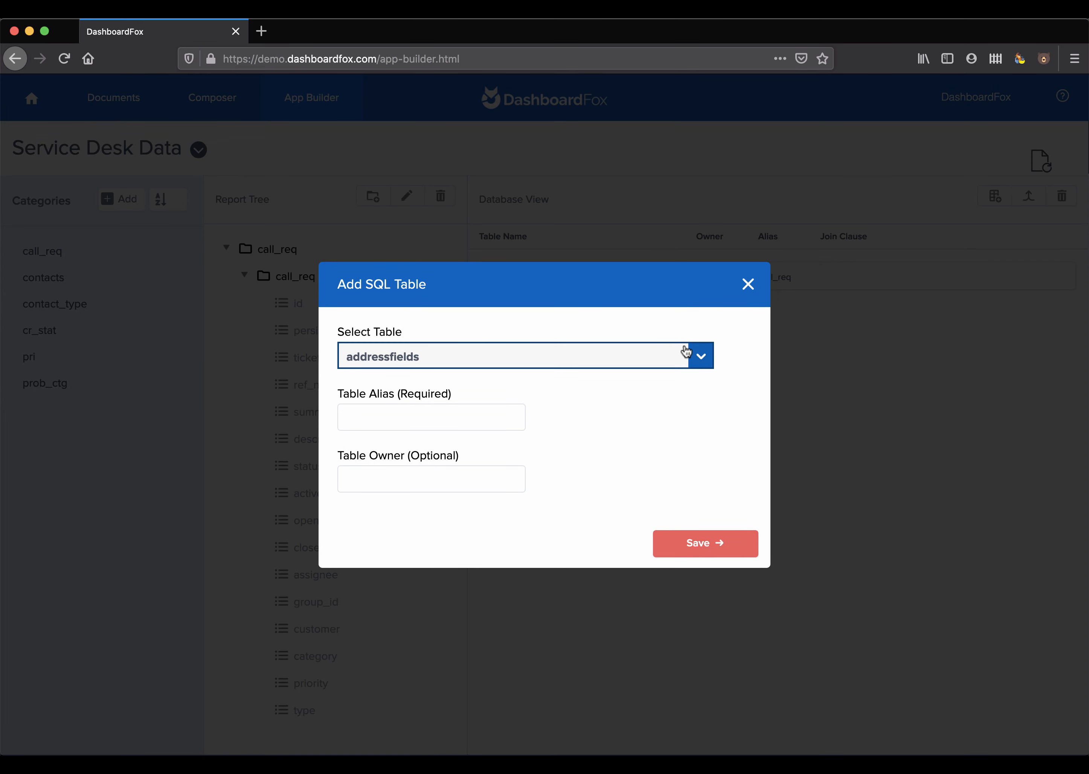
click(702, 359)
scroll(668, 451, down, 5)
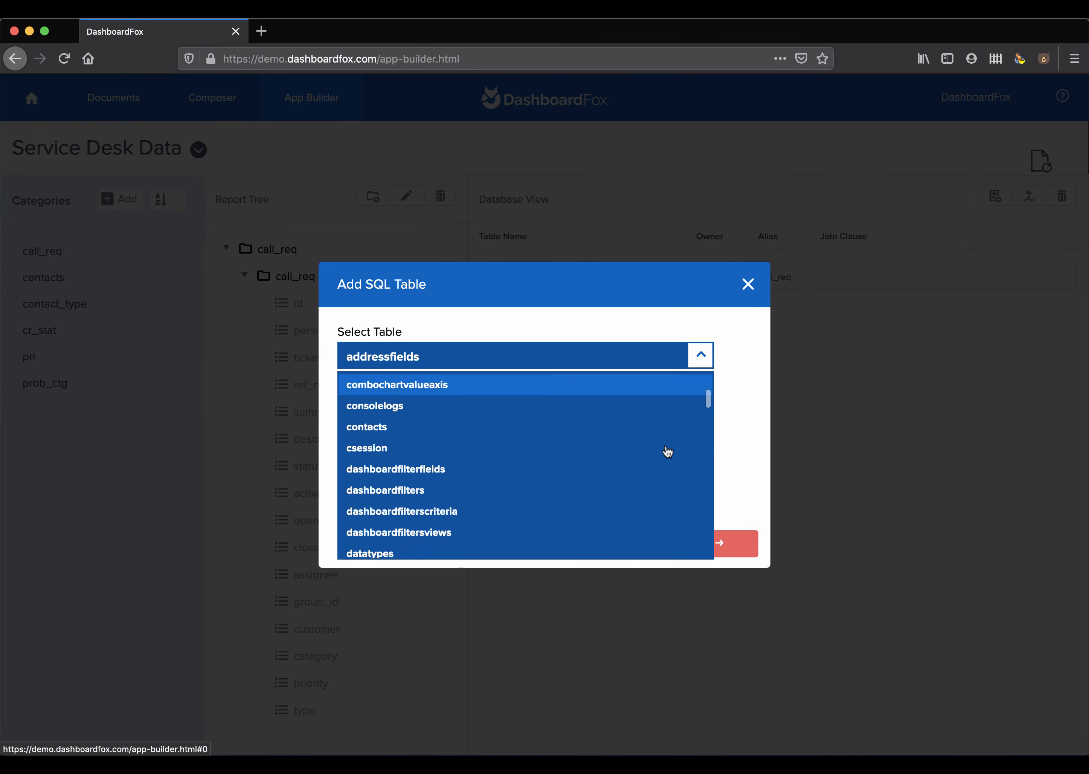
scroll(668, 452, down, 15)
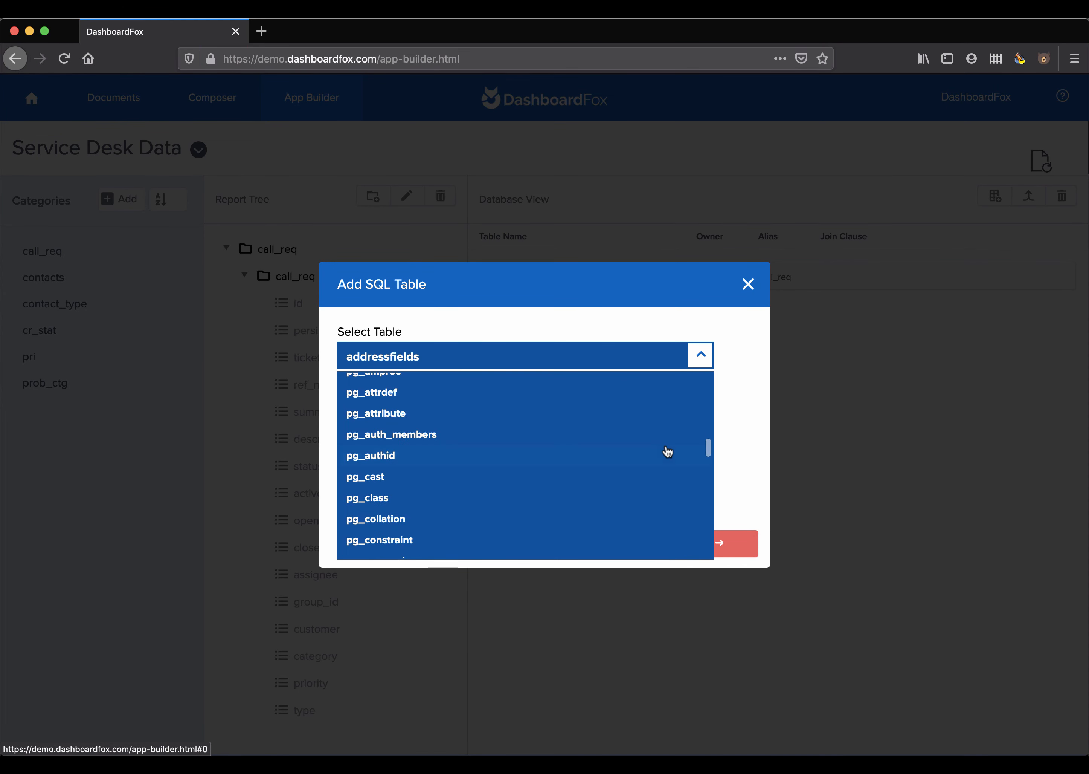
scroll(668, 452, down, 15)
scroll(667, 452, up, 2)
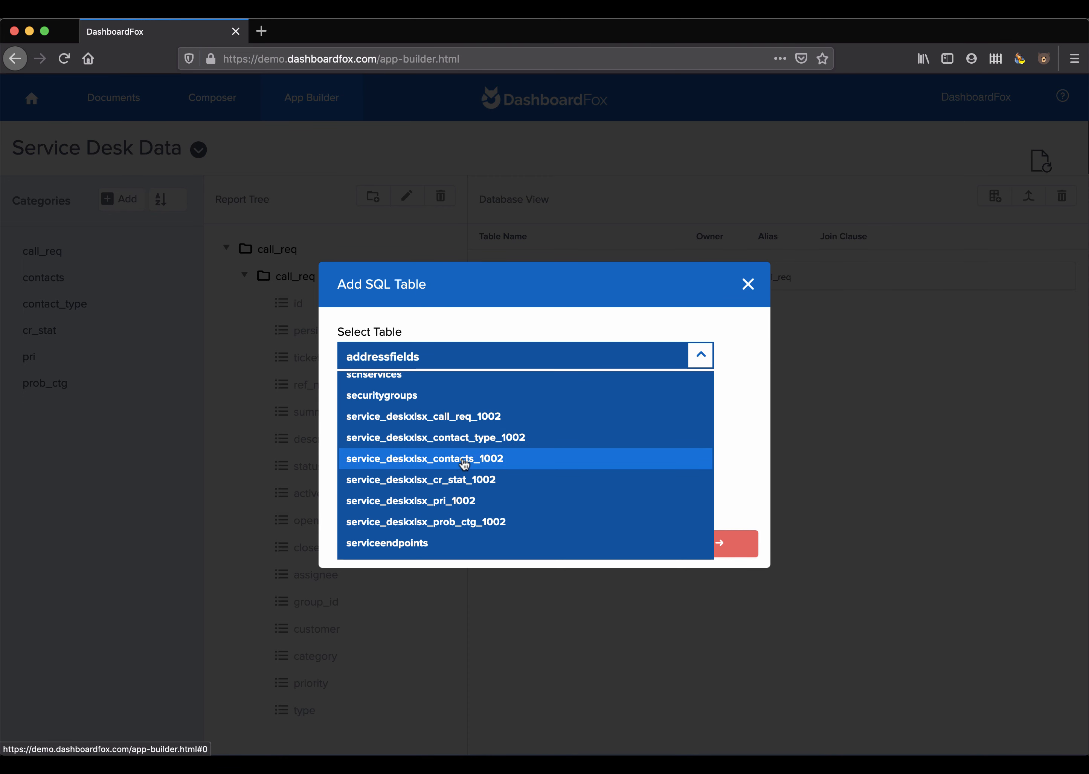
click(473, 479)
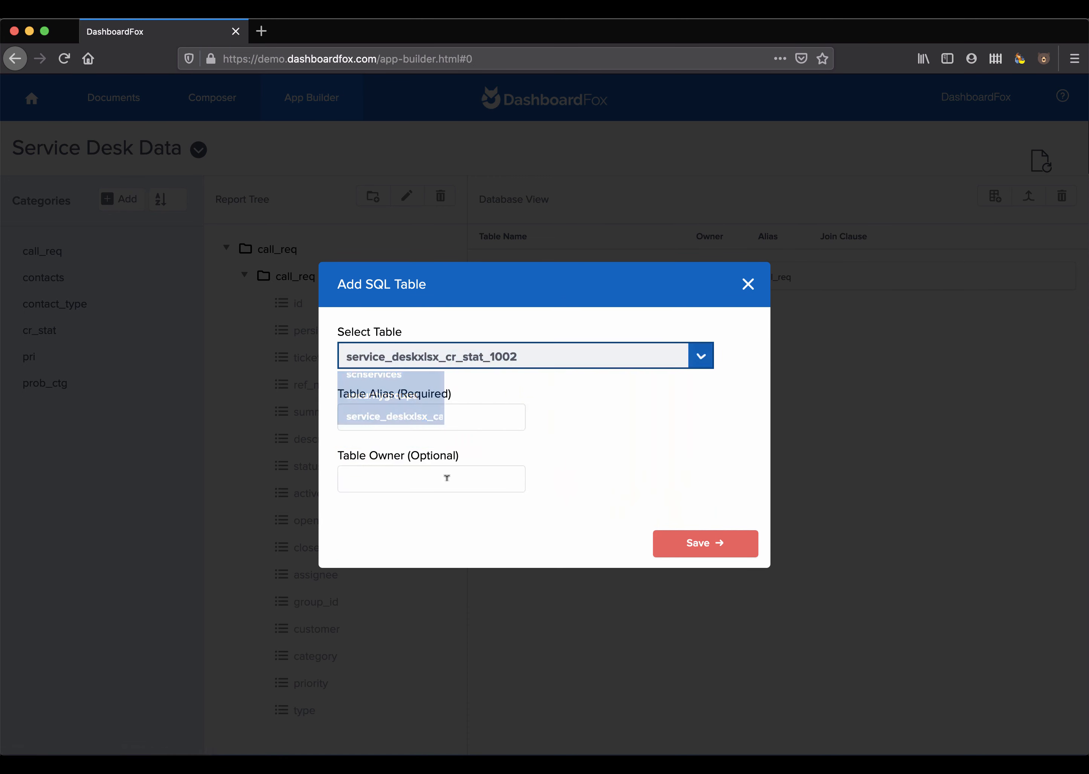
click(430, 416)
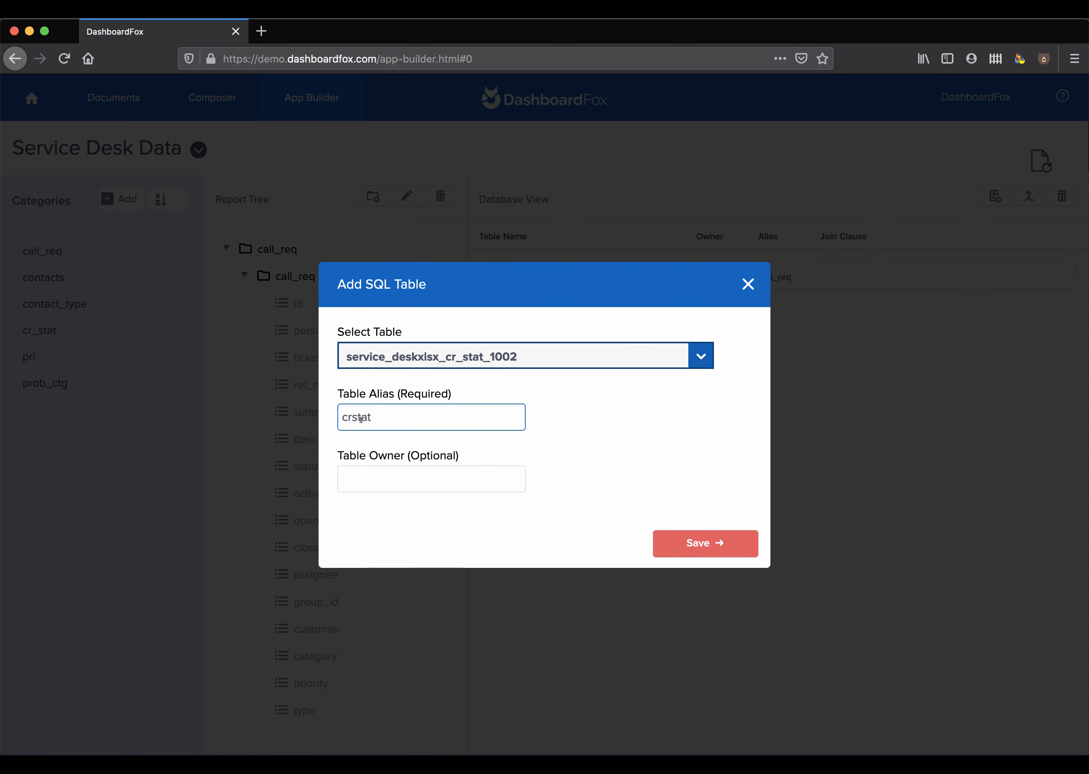
click(711, 548)
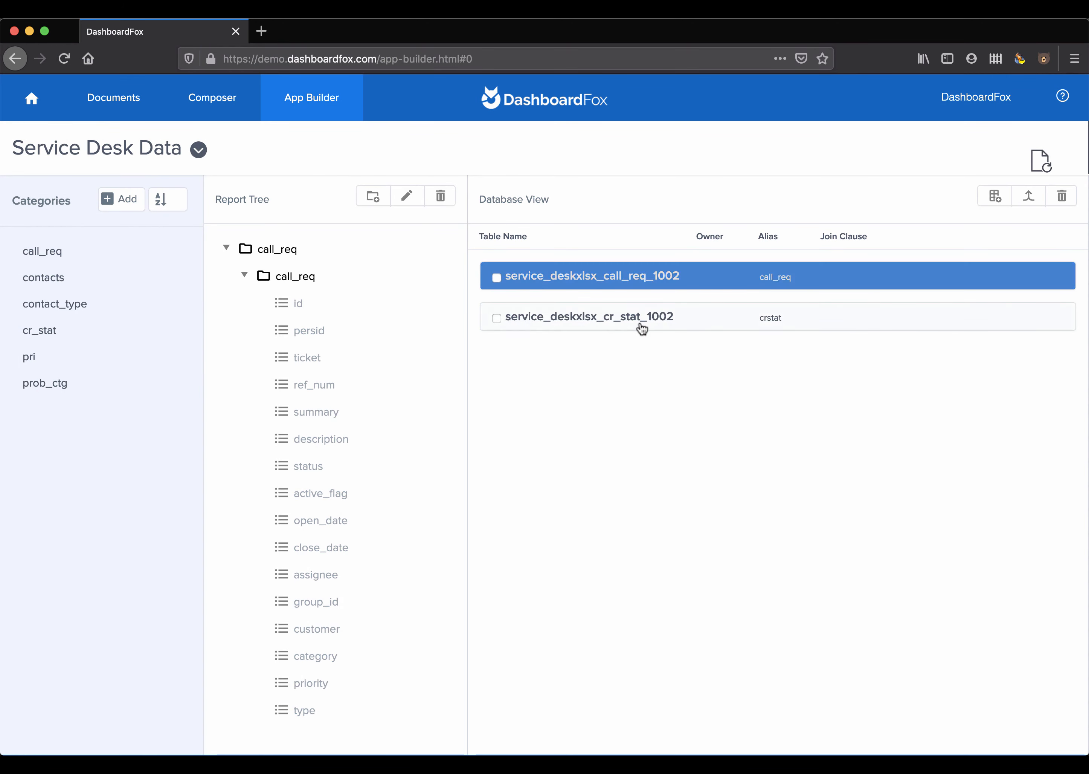
Step: Expand the service_deskxlsx_cr_stat_1002 table in the call_req category to examine its column names and data types
click(613, 328)
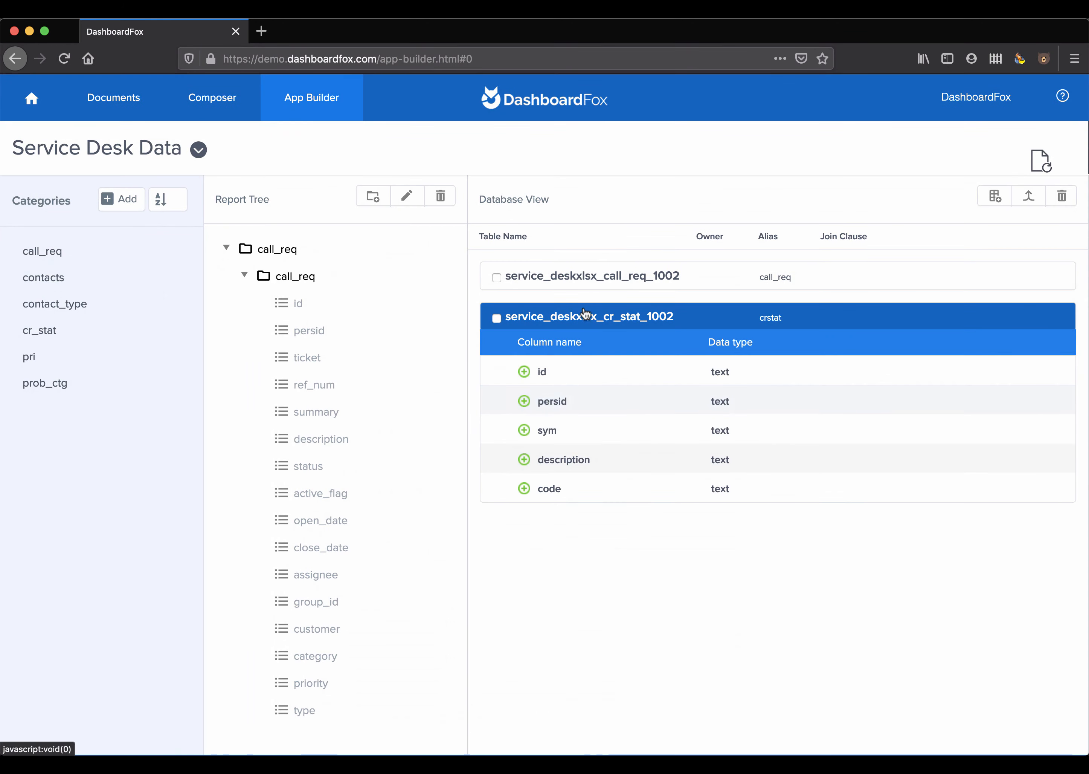
click(585, 318)
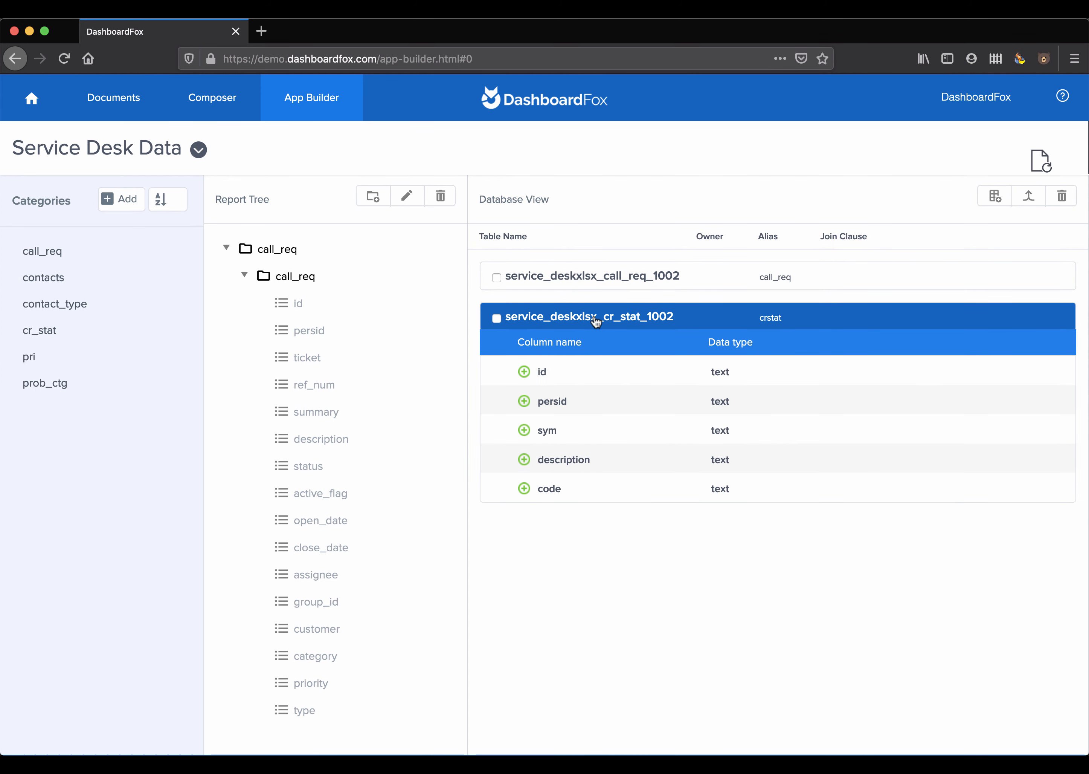
click(606, 325)
Step: Join the call_req and crstat tables with a Left Join where persid in call_req equals persid in crstat, and save it
click(497, 279)
click(496, 318)
click(1028, 201)
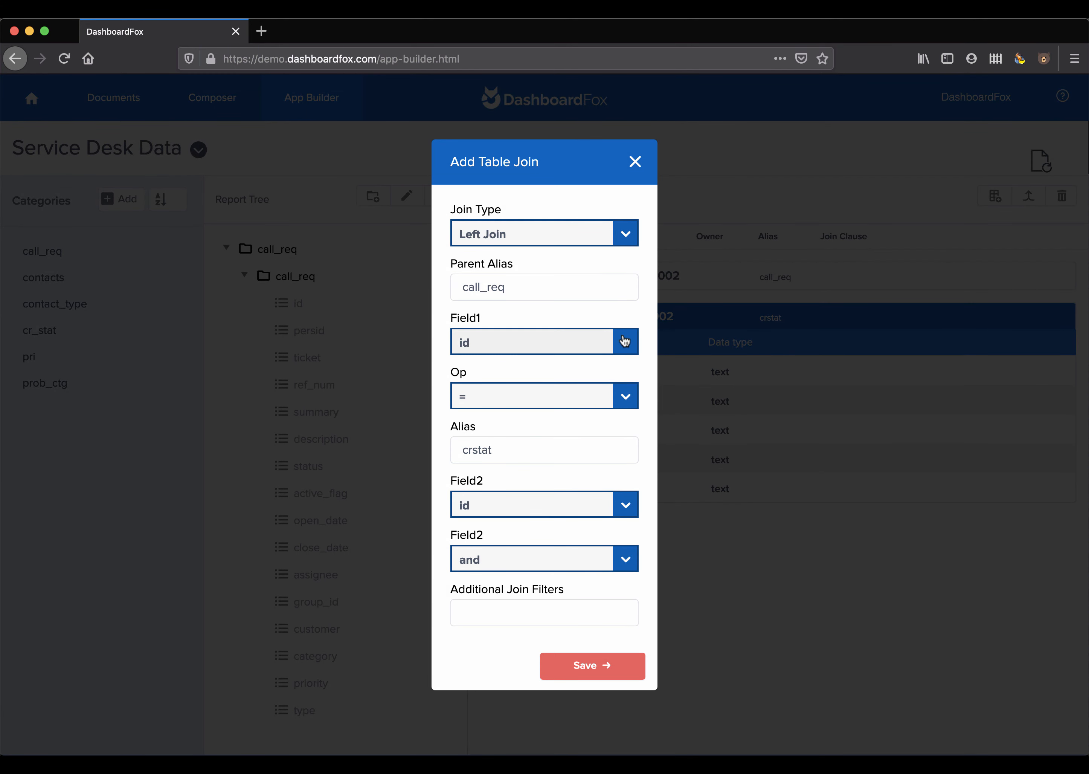
click(625, 341)
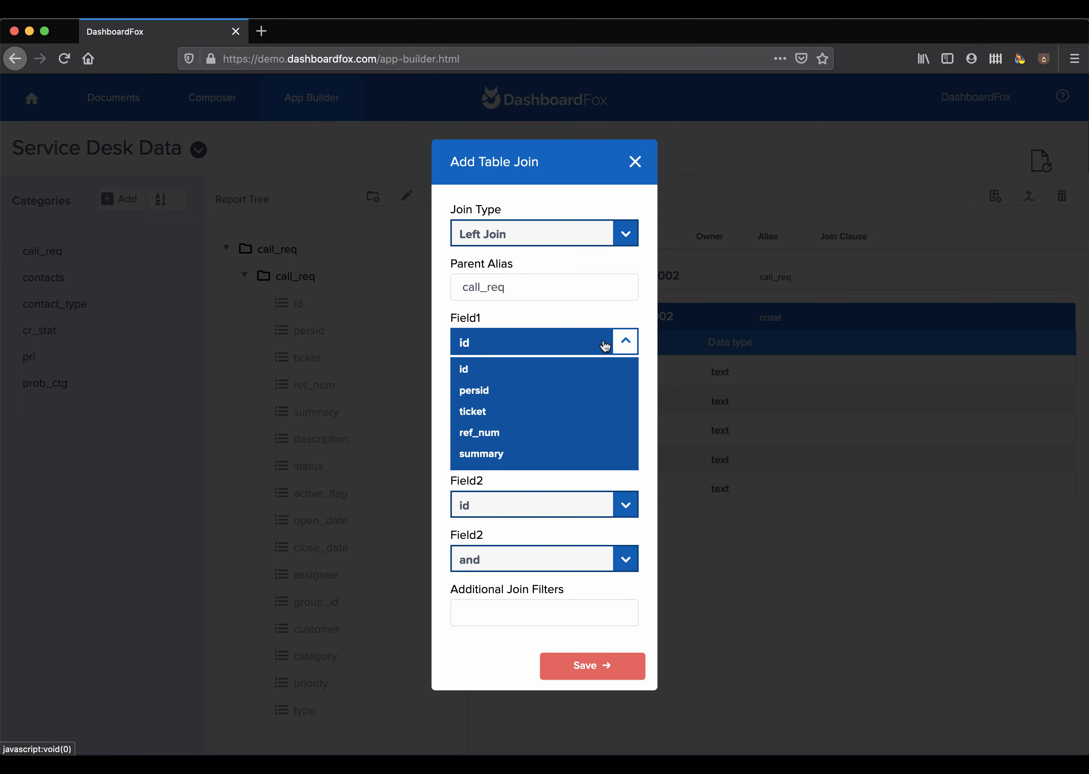
click(480, 392)
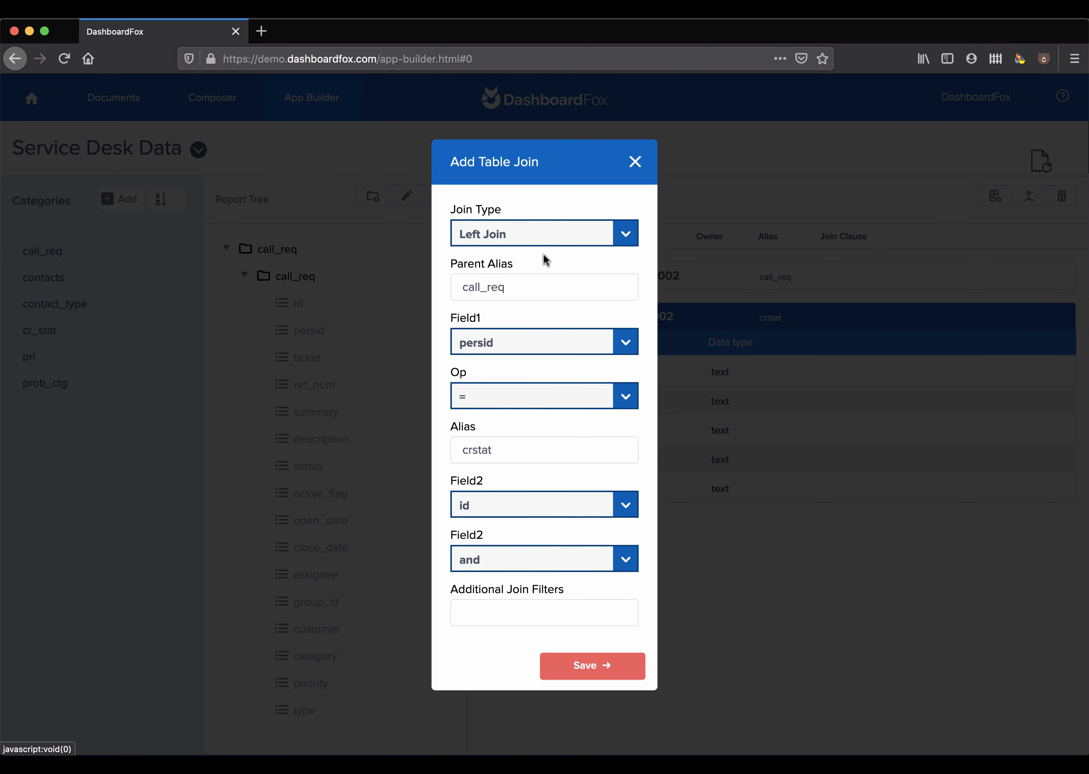
click(615, 505)
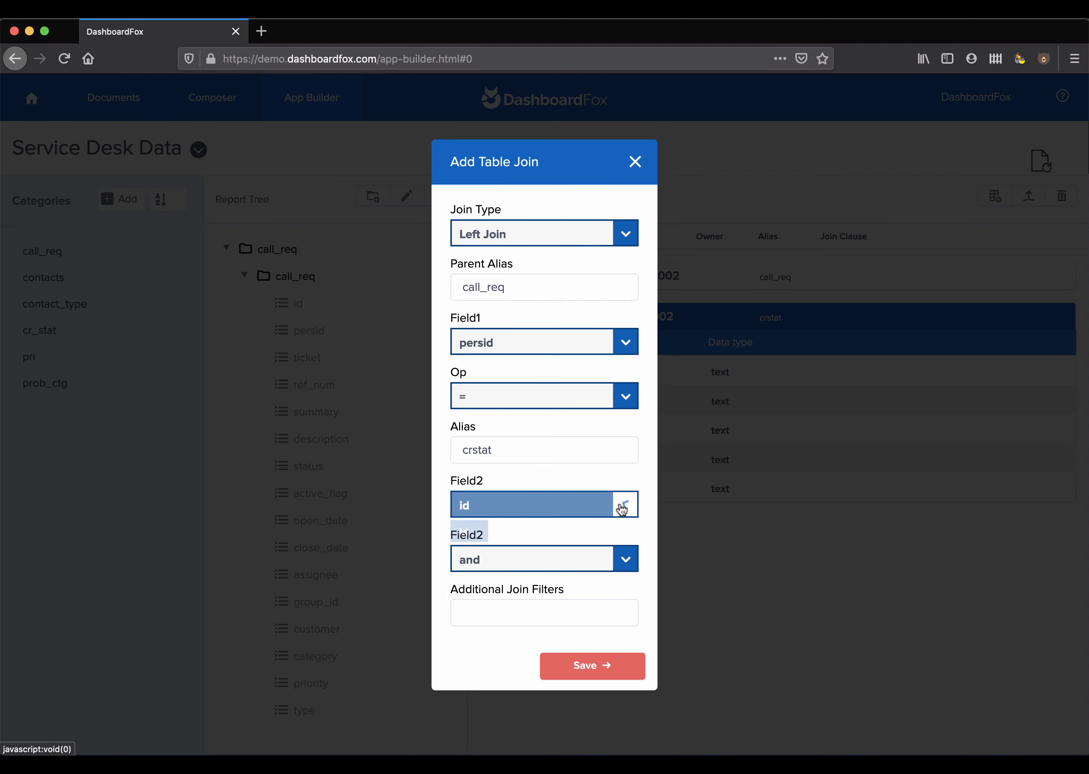
click(483, 557)
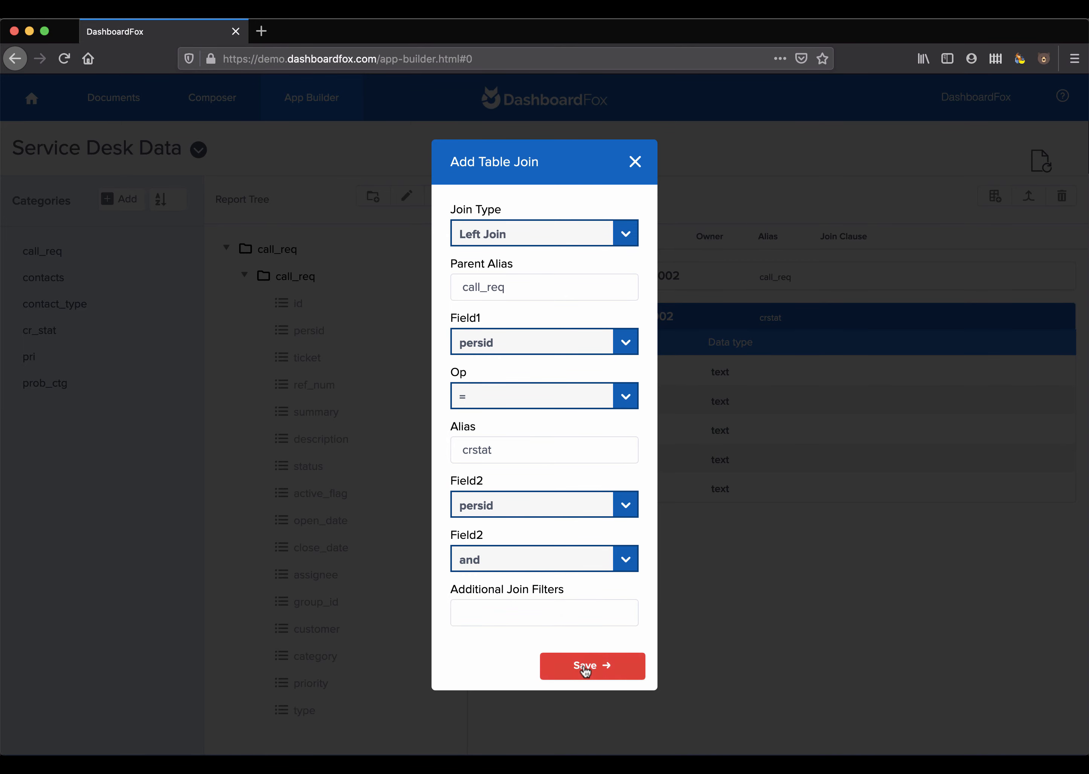
click(598, 669)
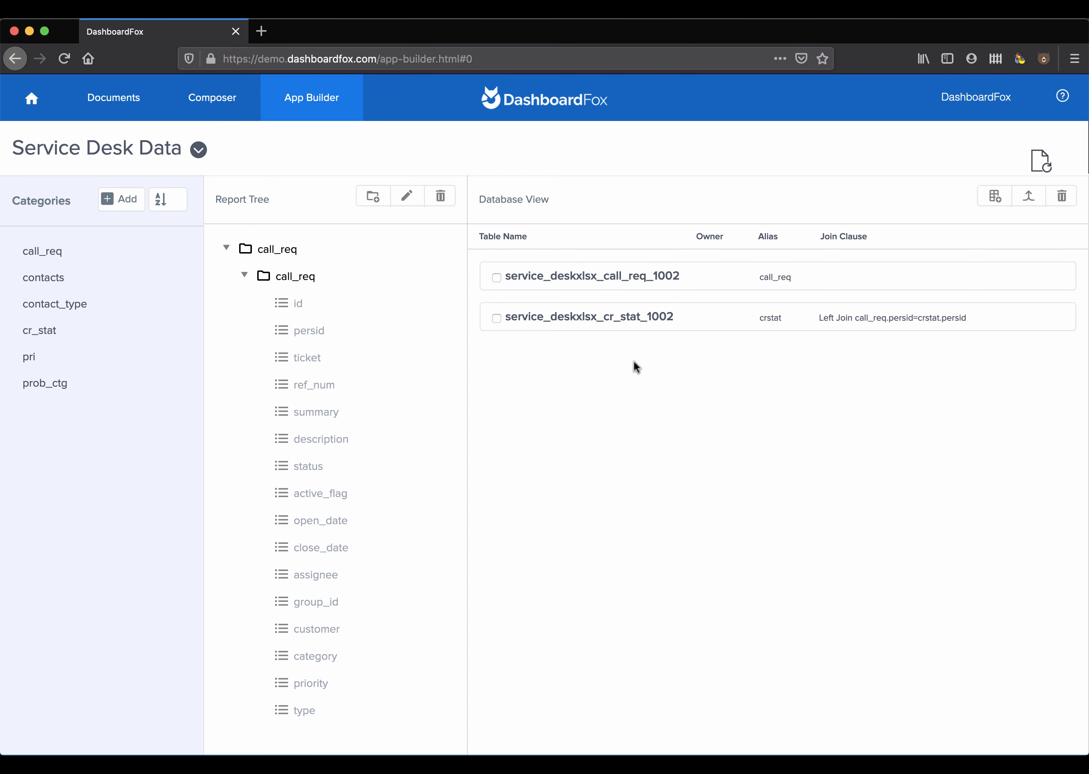
Step: Add the sym column of crstat to the call_req report folder with the display name status code, and place it below ticket
click(871, 322)
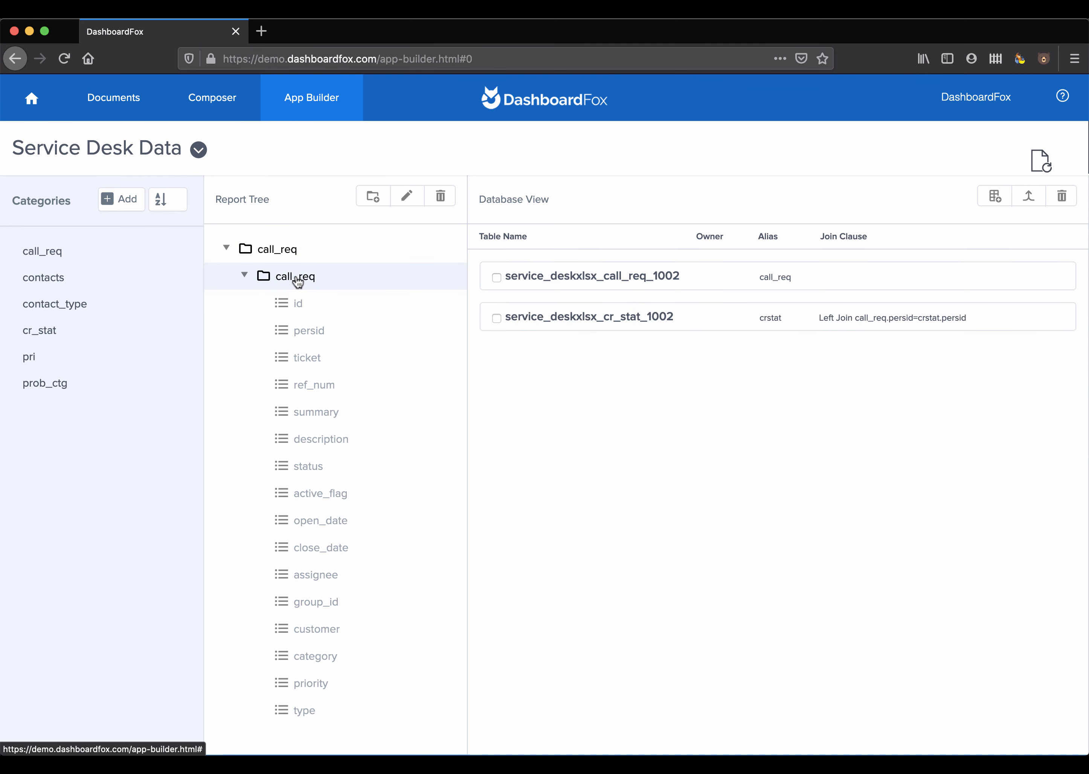
click(555, 317)
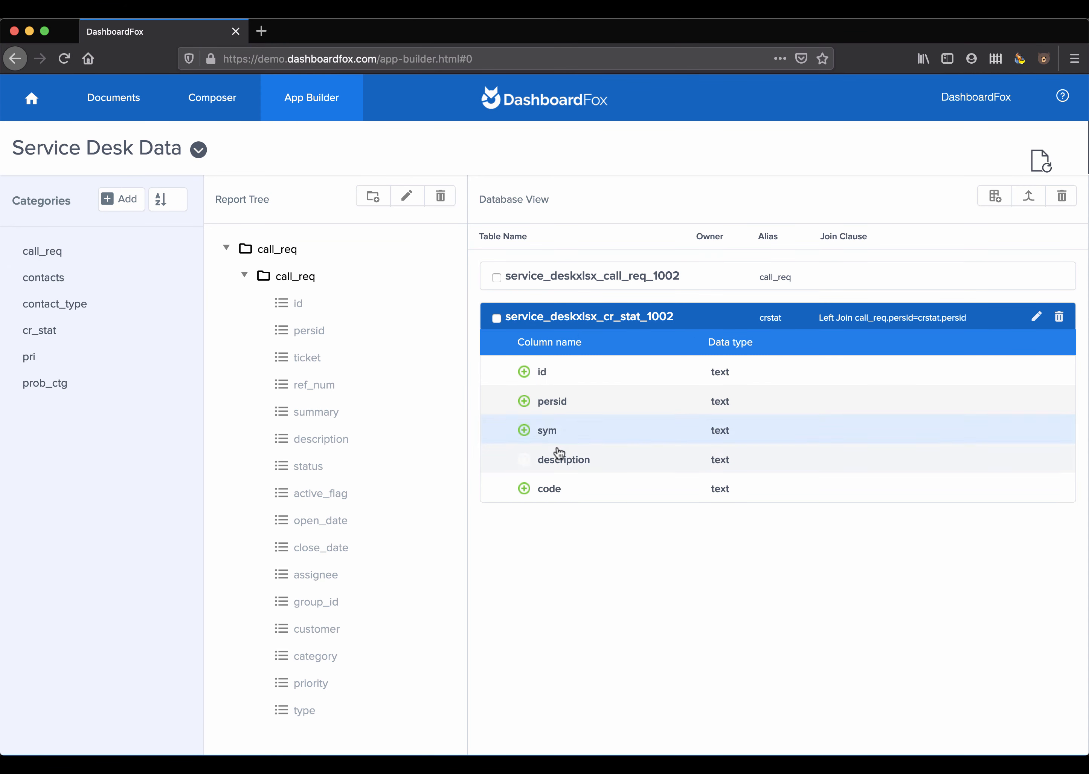
click(294, 277)
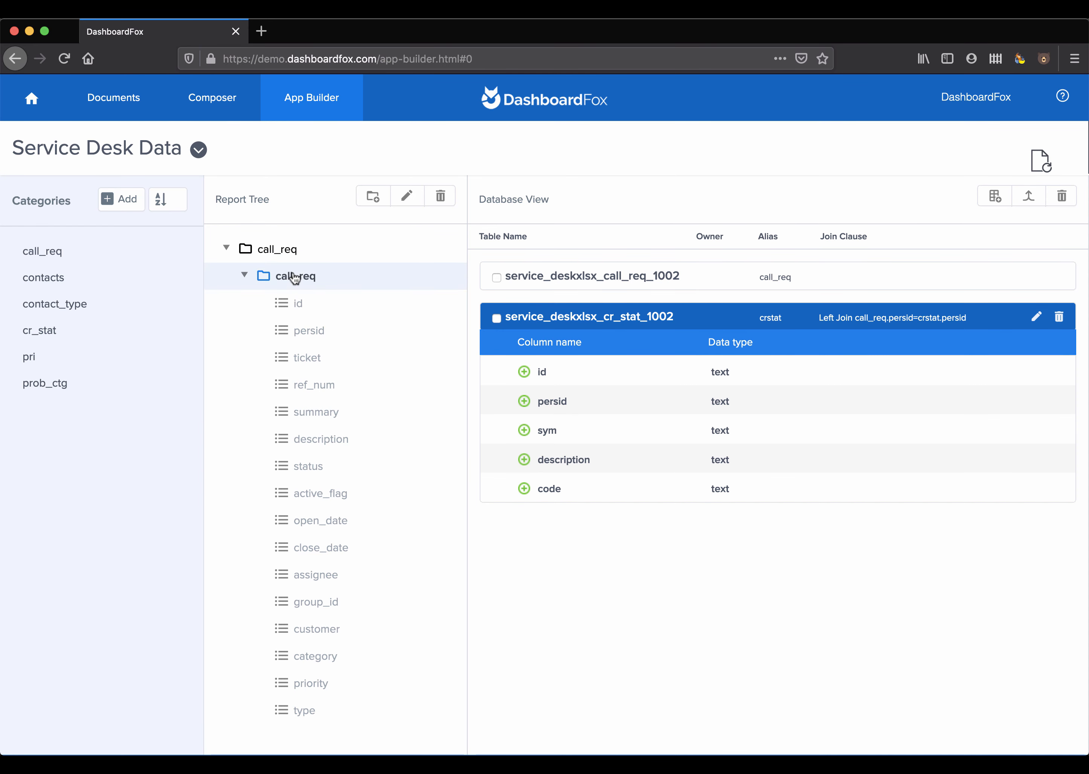
click(525, 429)
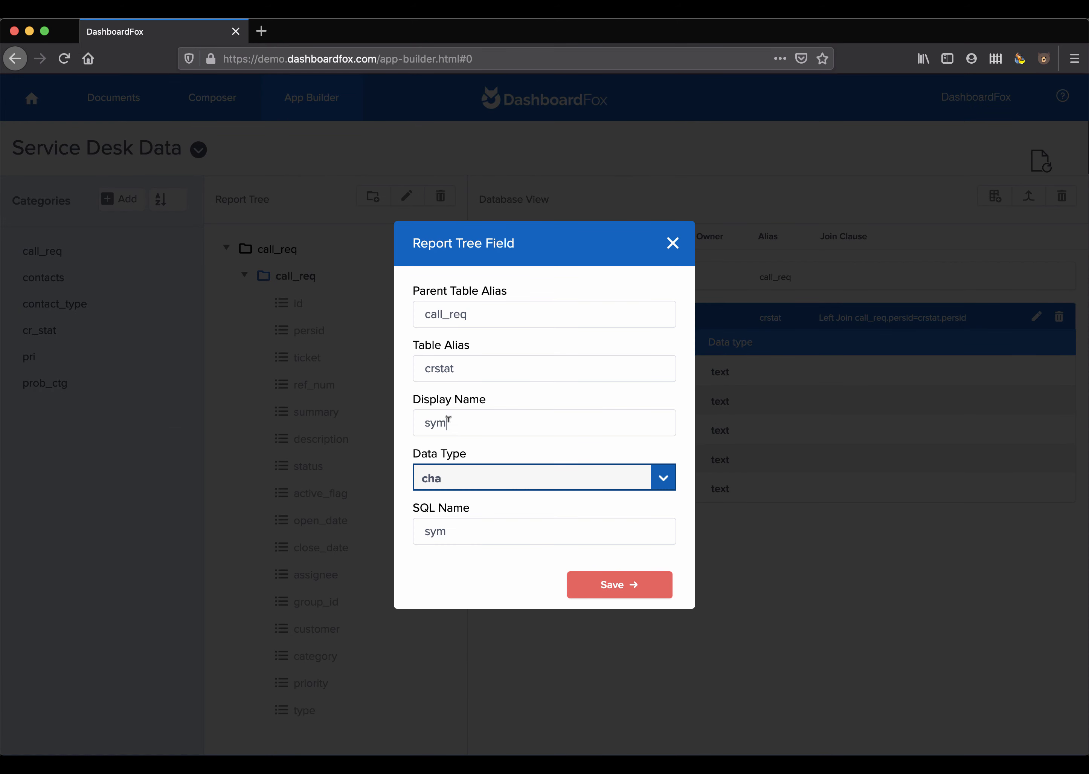
double_click(447, 421)
text(Sga)
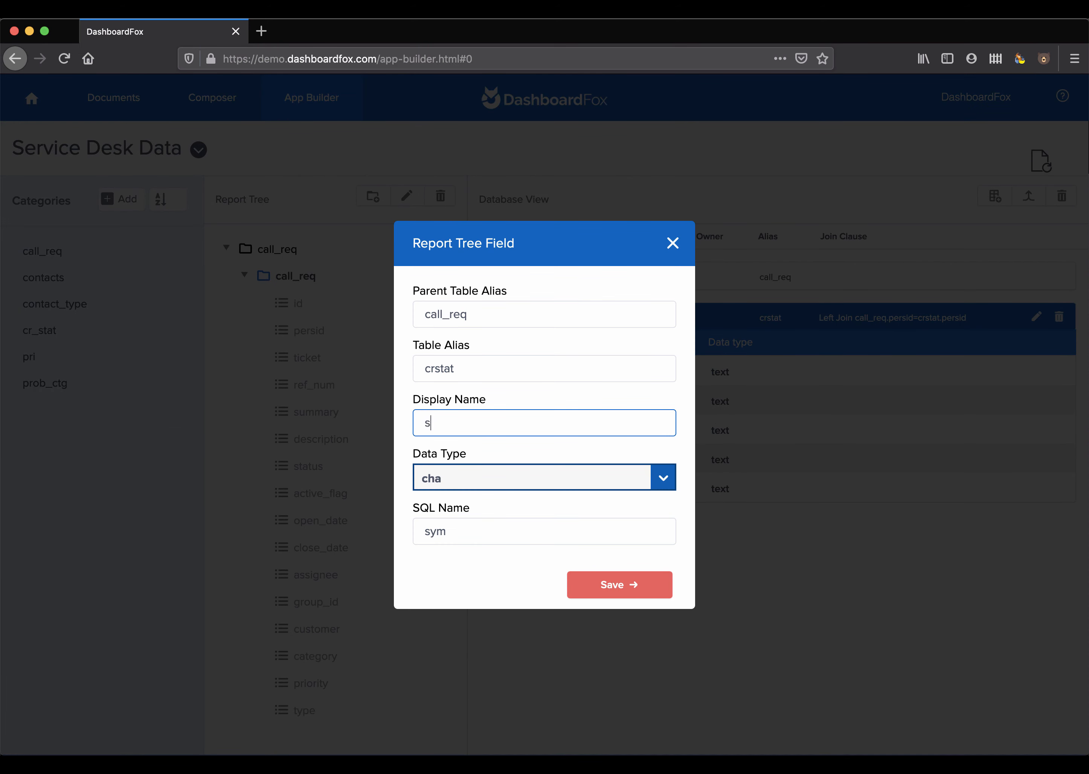
click(630, 584)
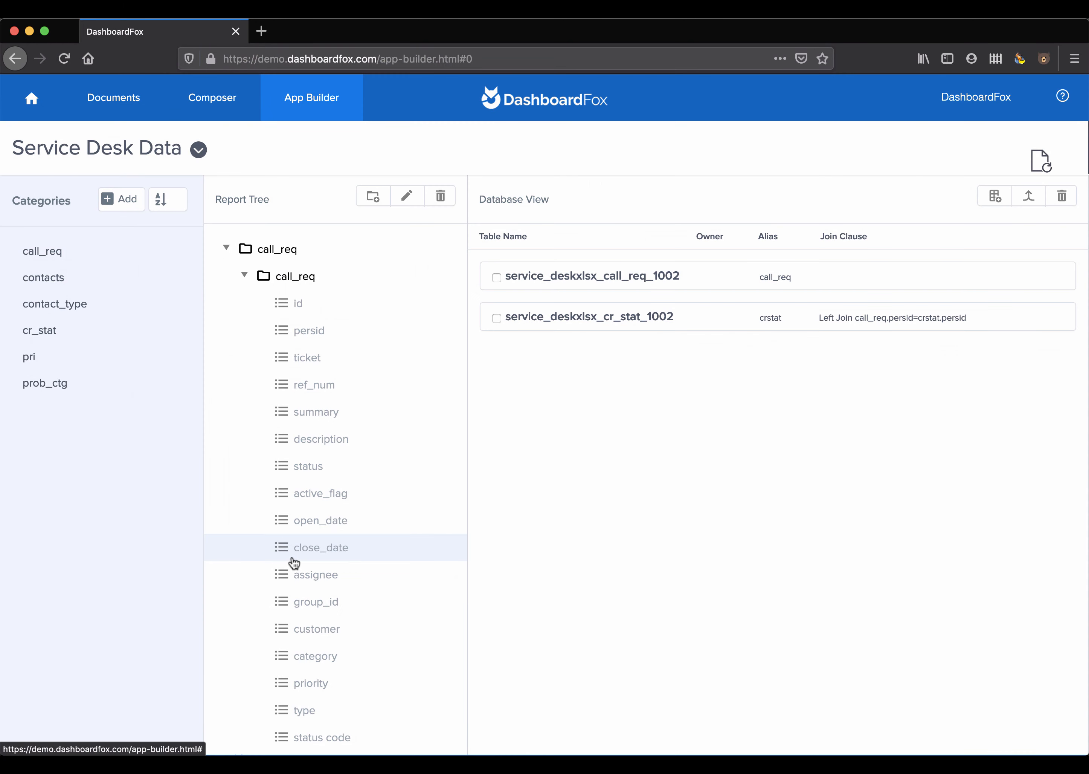
drag(289, 736, 283, 379)
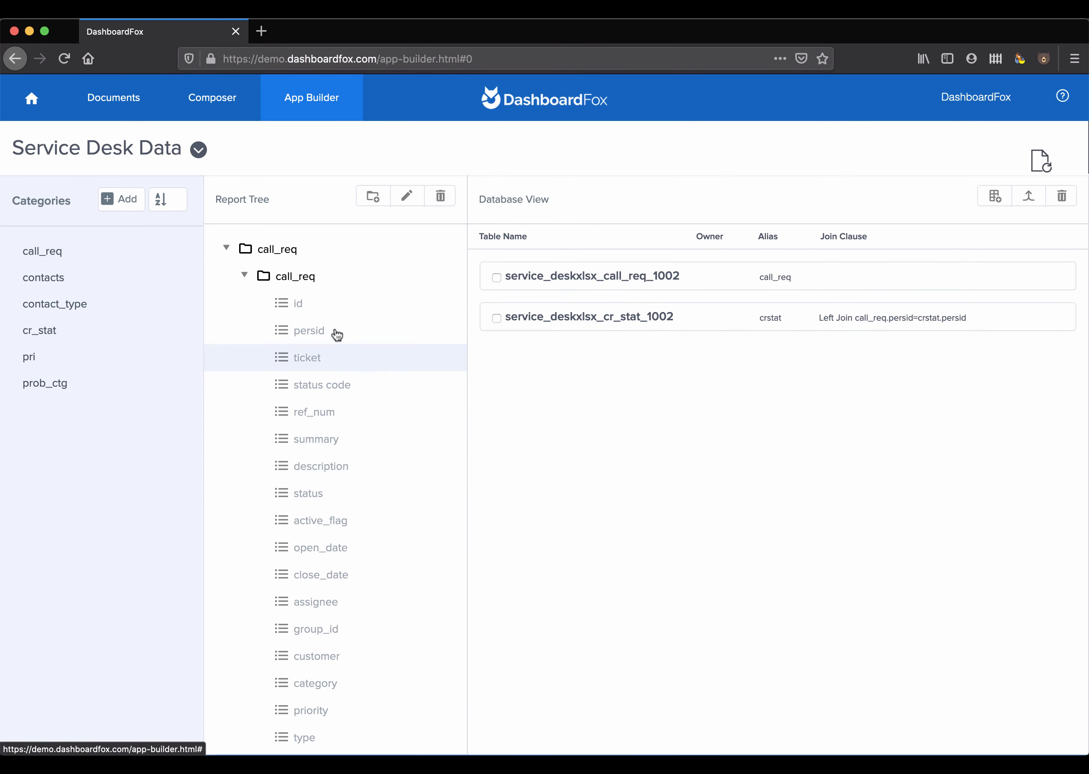
Step: In the Composer, start a document on the call_req category of Service Desk Data with the ticket and status code fields
click(218, 97)
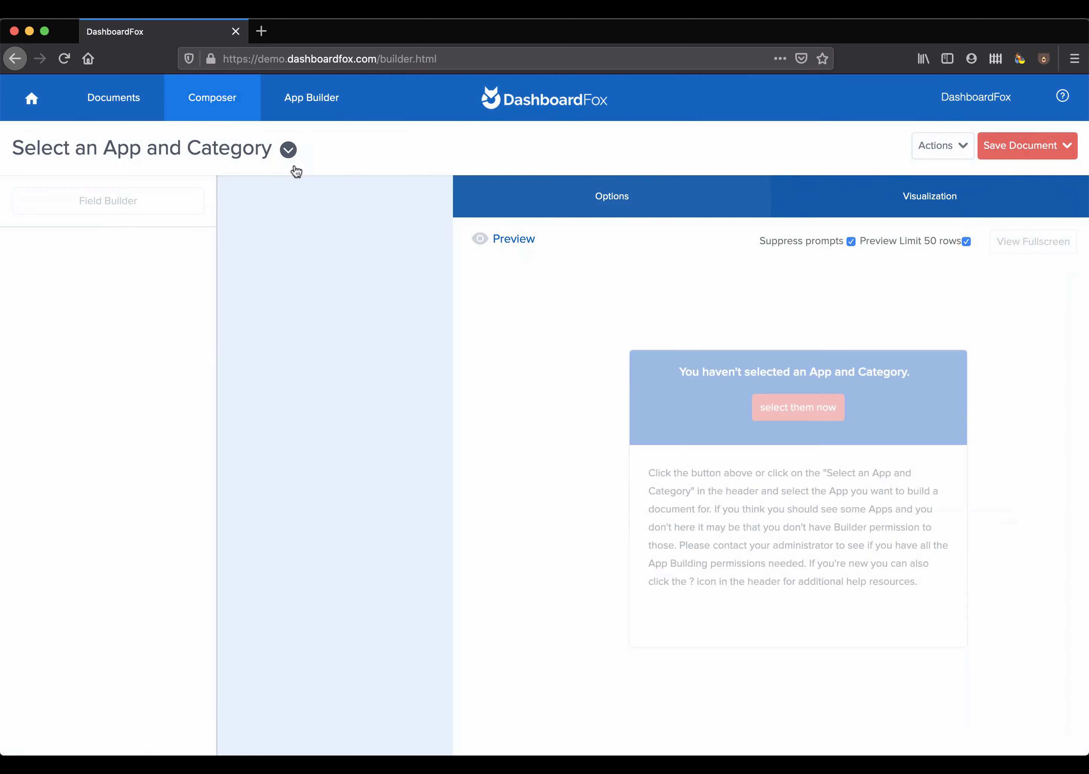
click(290, 151)
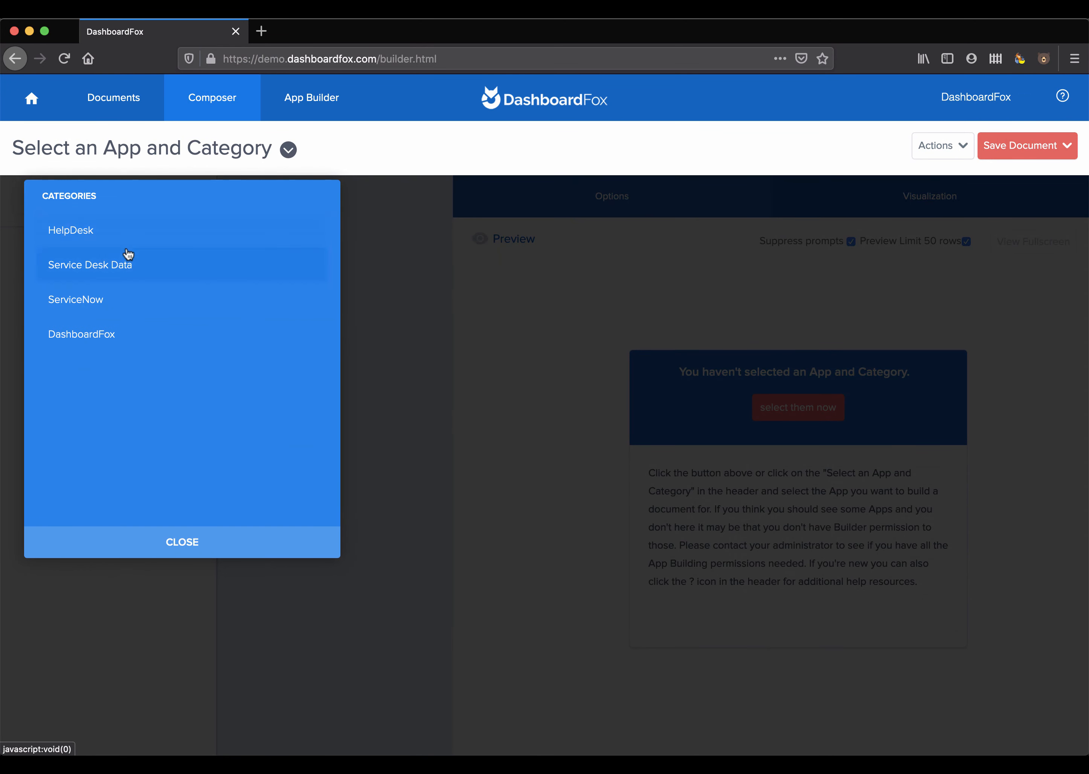
click(113, 265)
click(75, 279)
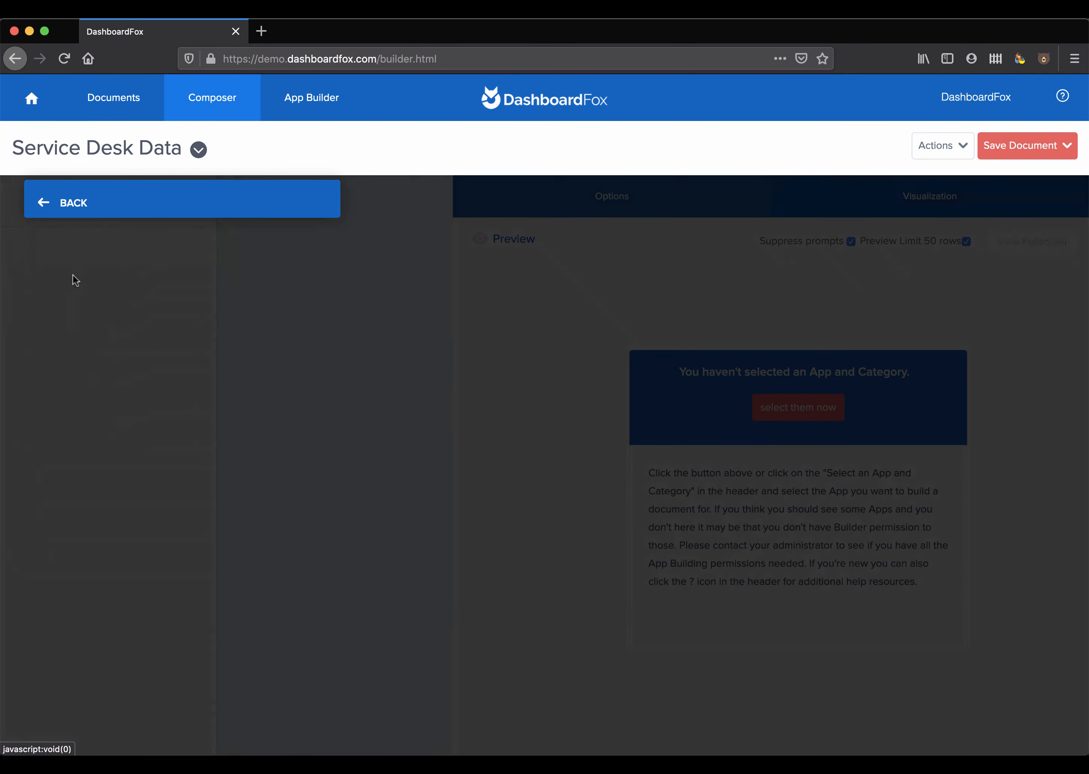
click(42, 280)
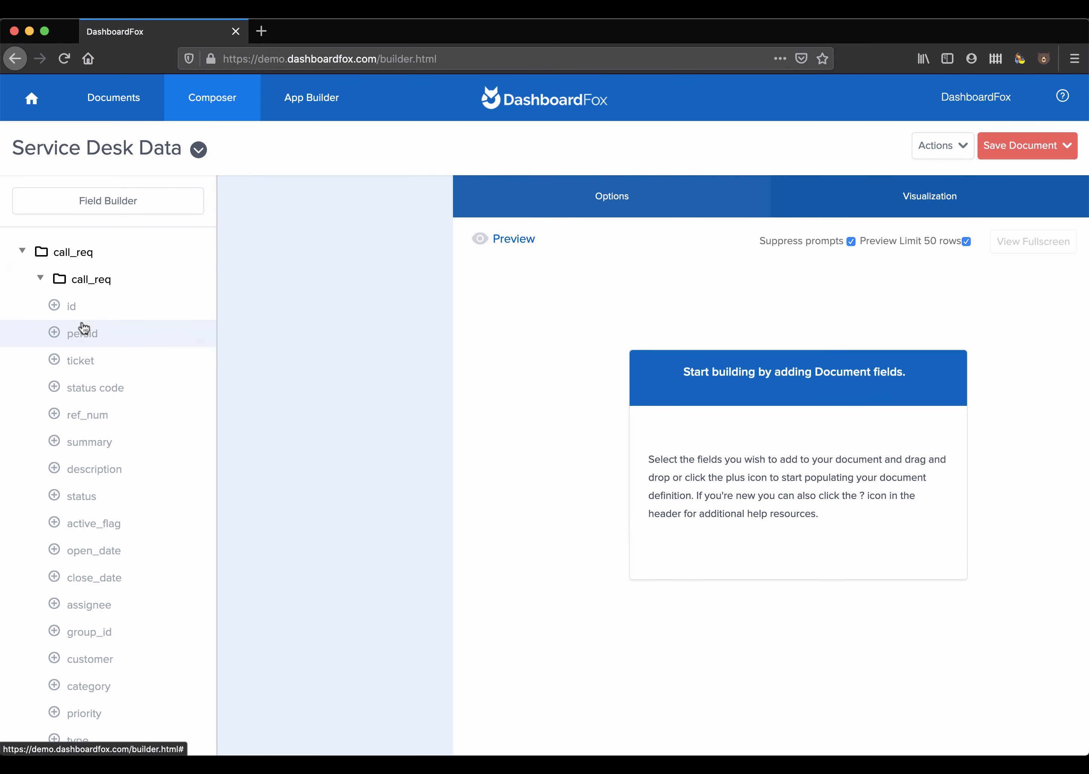
click(54, 360)
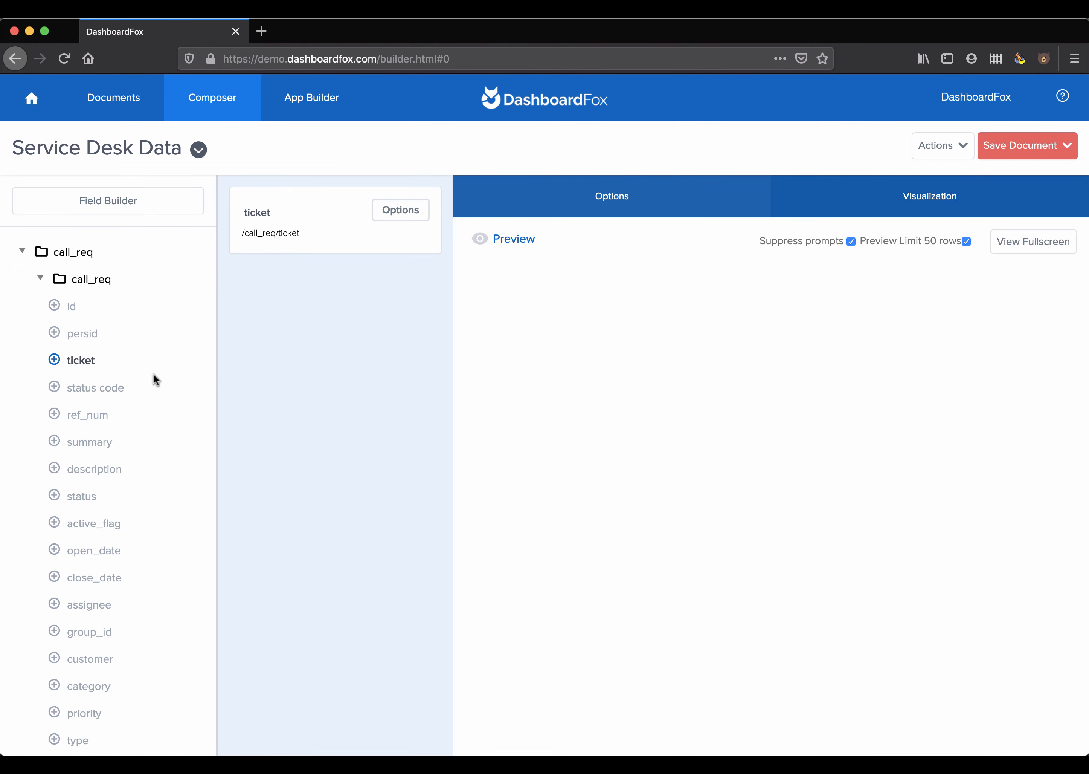
click(54, 388)
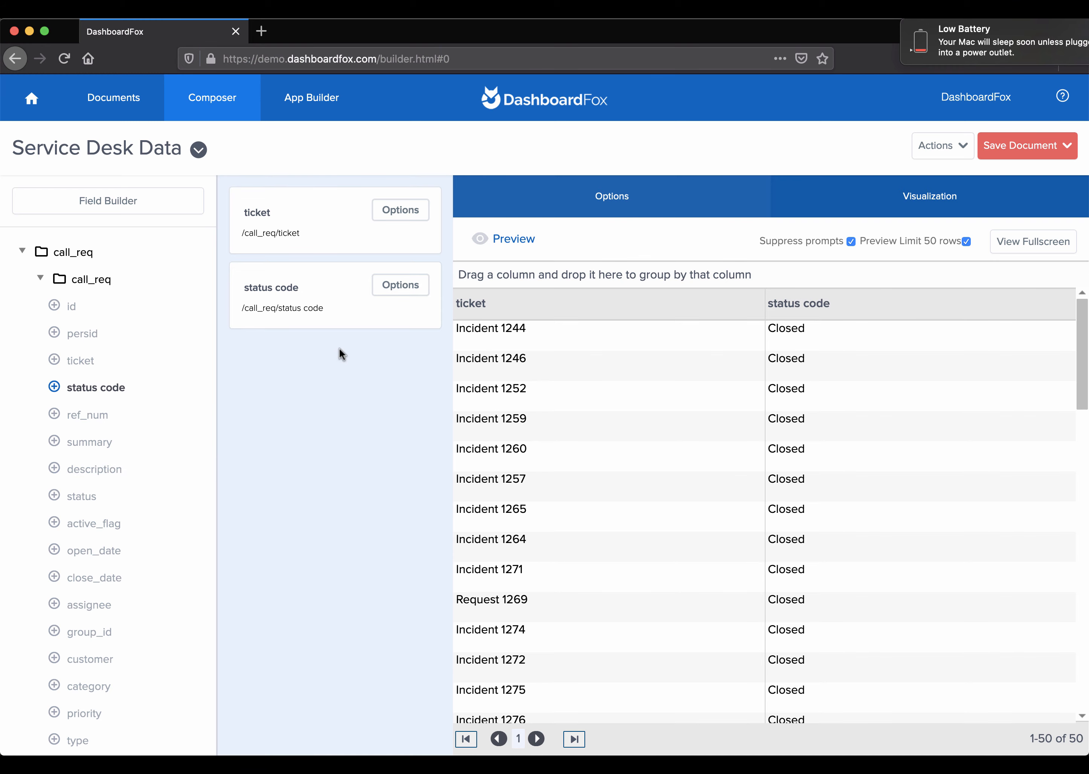
Step: Leave the unsaved document for the App Builder, and open the call_req category of the Service Desk Data app
click(312, 99)
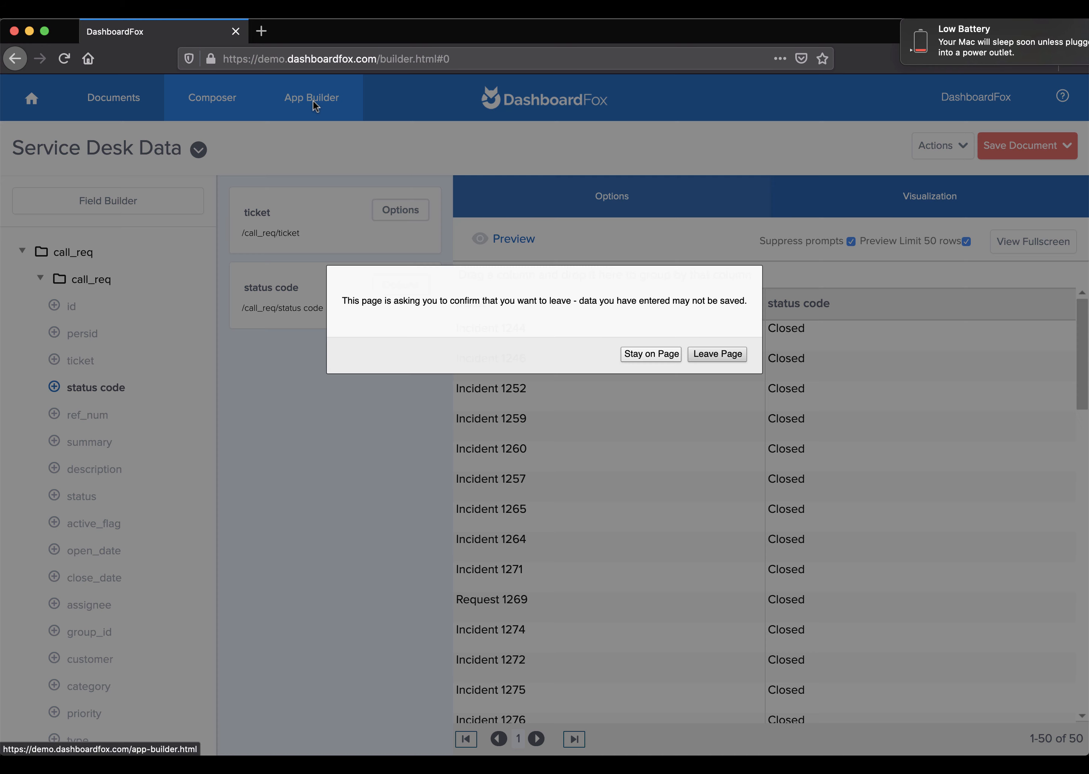
click(718, 355)
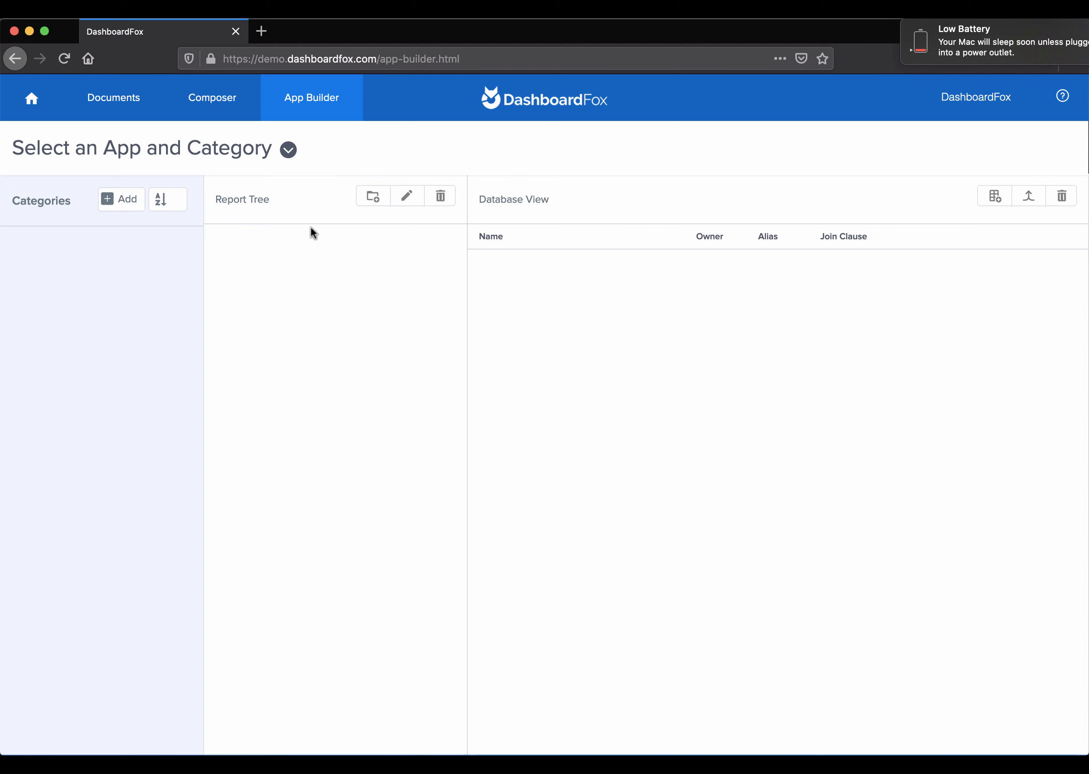
click(288, 150)
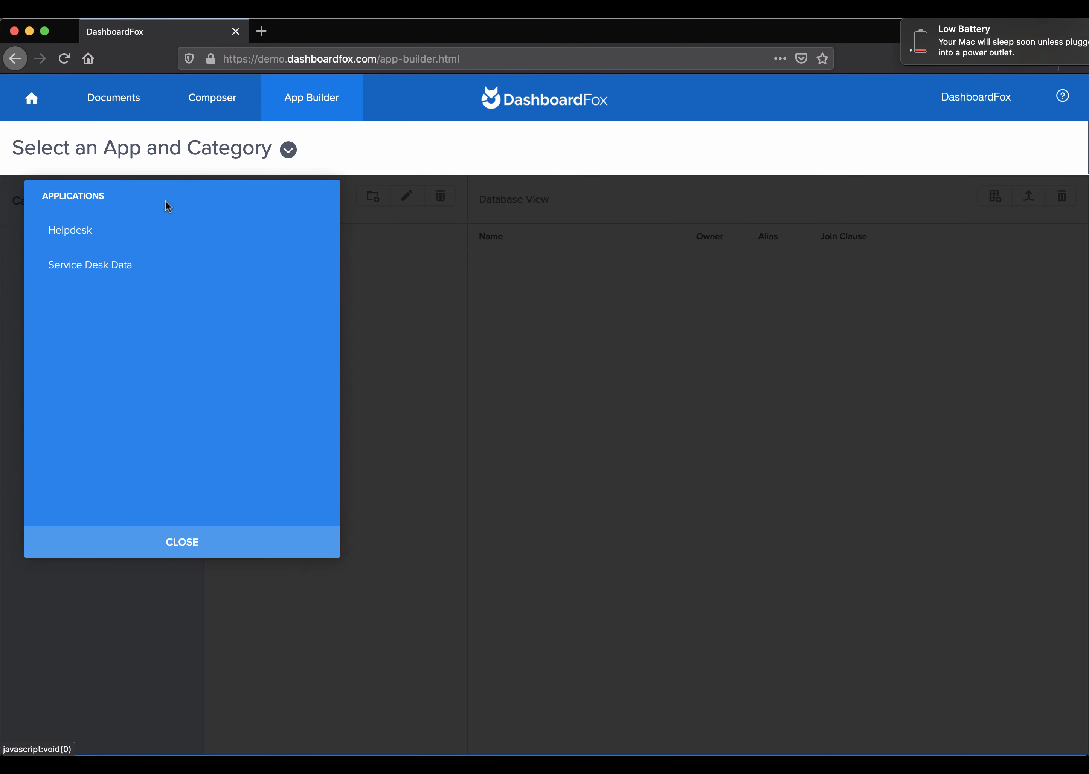
click(88, 266)
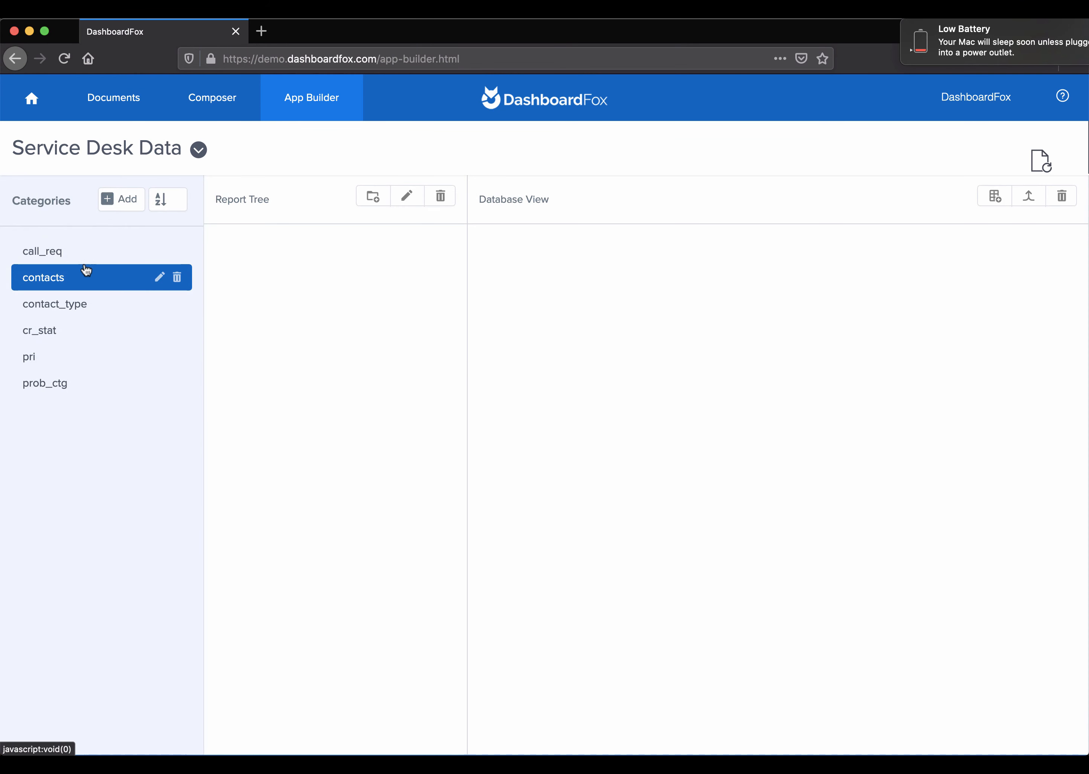
click(49, 252)
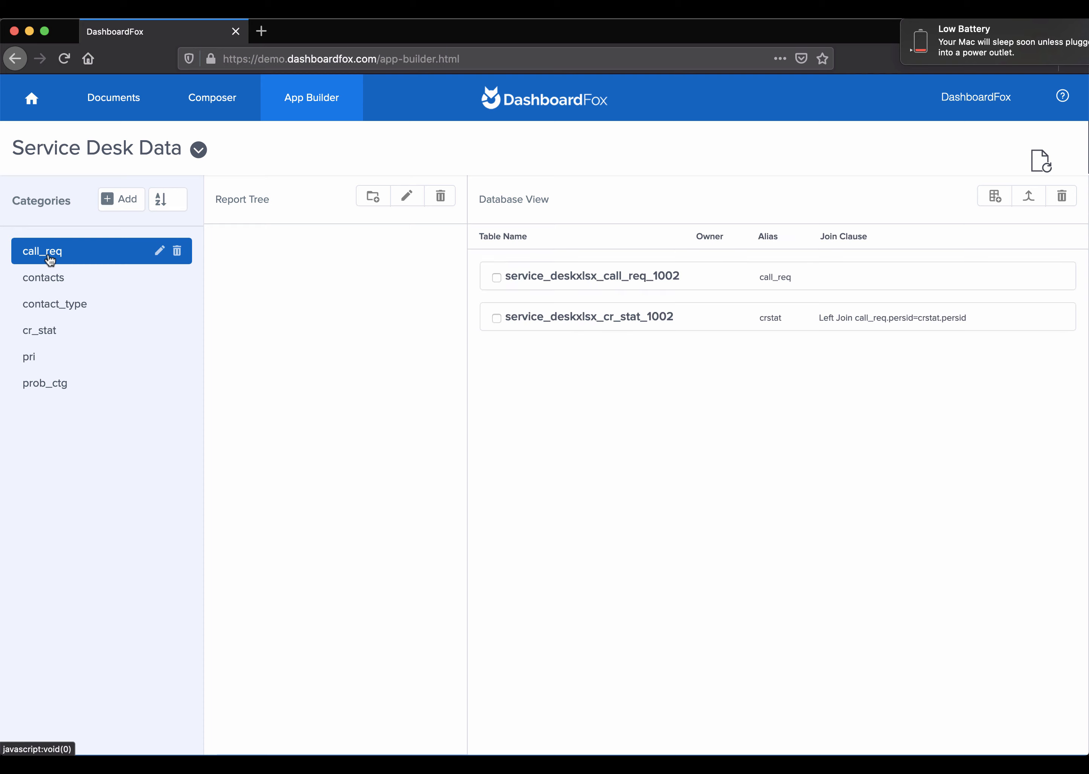
Step: Rename the call_req category as Tickets, save it, and open the renamed category
click(161, 255)
click(482, 423)
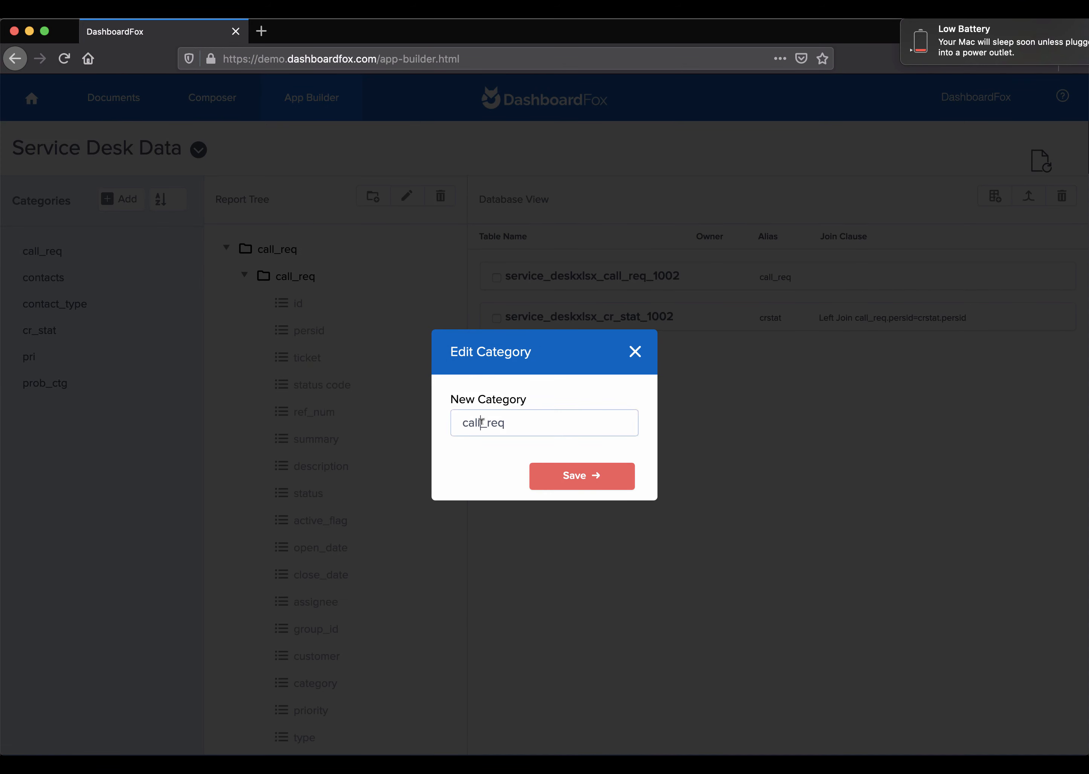
drag(526, 421, 435, 422)
text(Tickets)
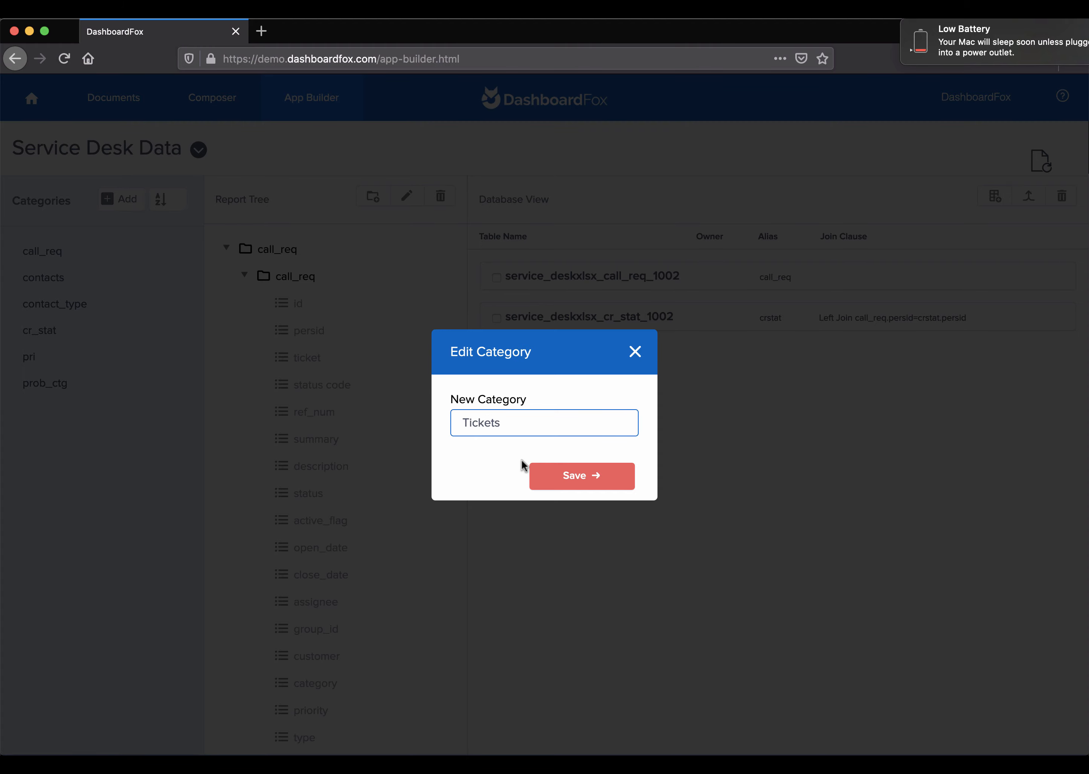
click(571, 473)
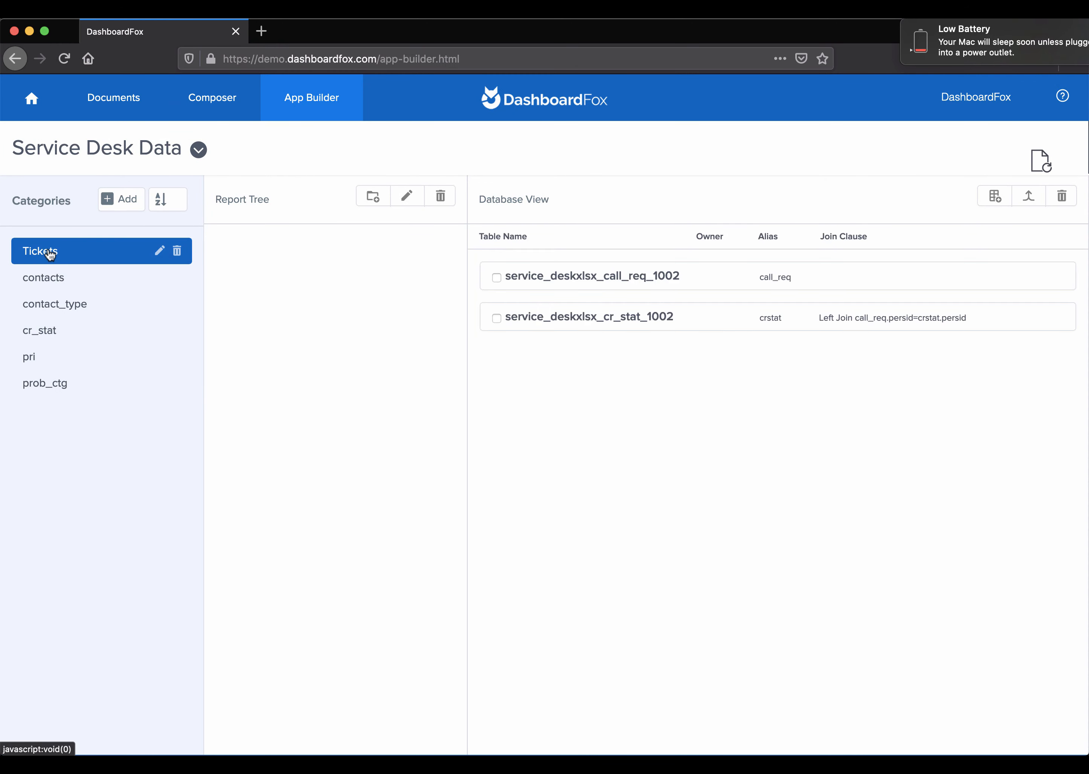
click(50, 255)
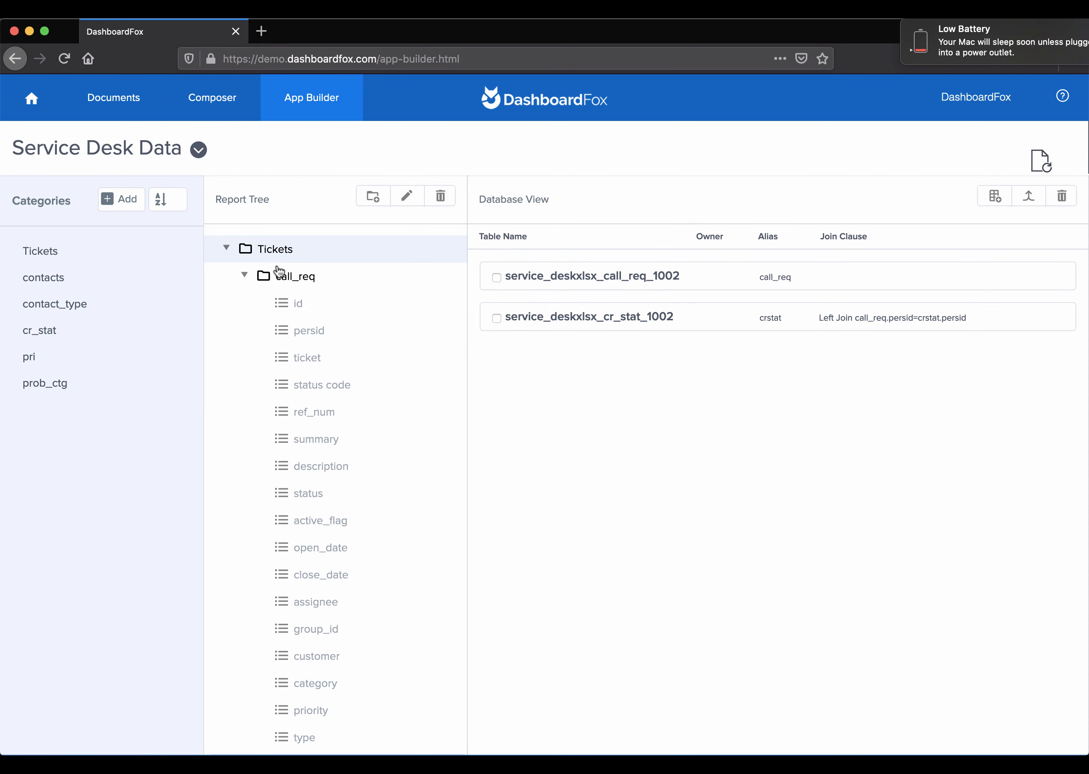
Step: Delete the persid field from the call_req folder in the Tickets report tree
click(298, 308)
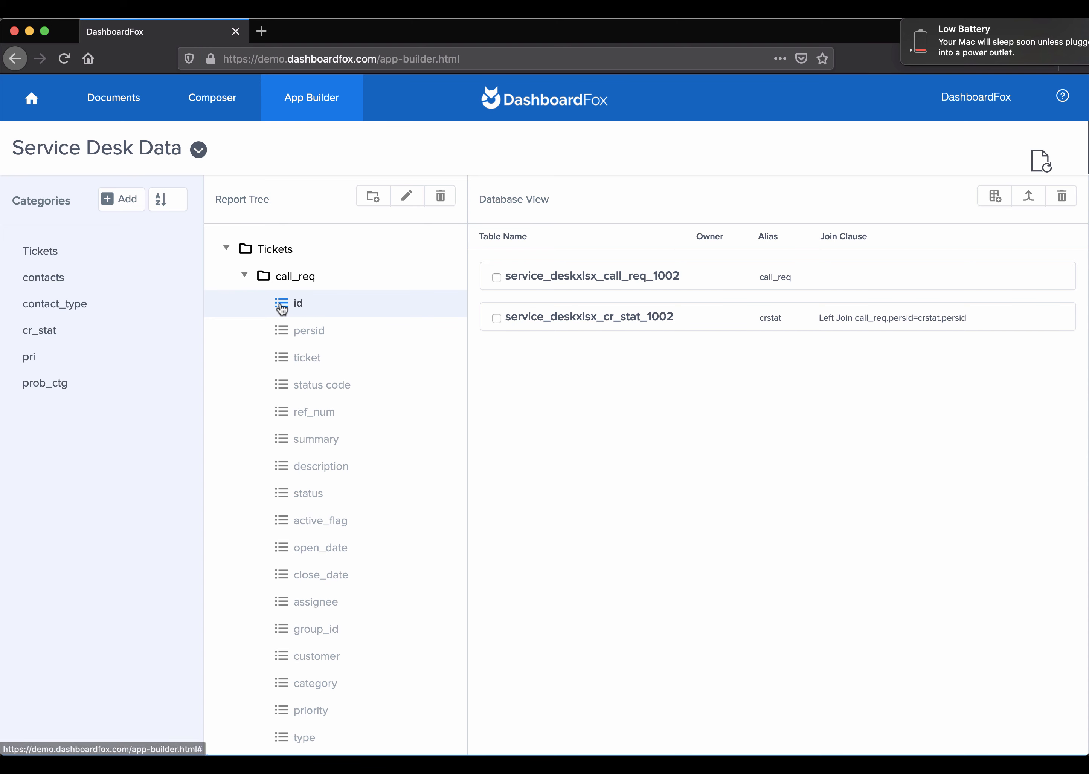
click(286, 330)
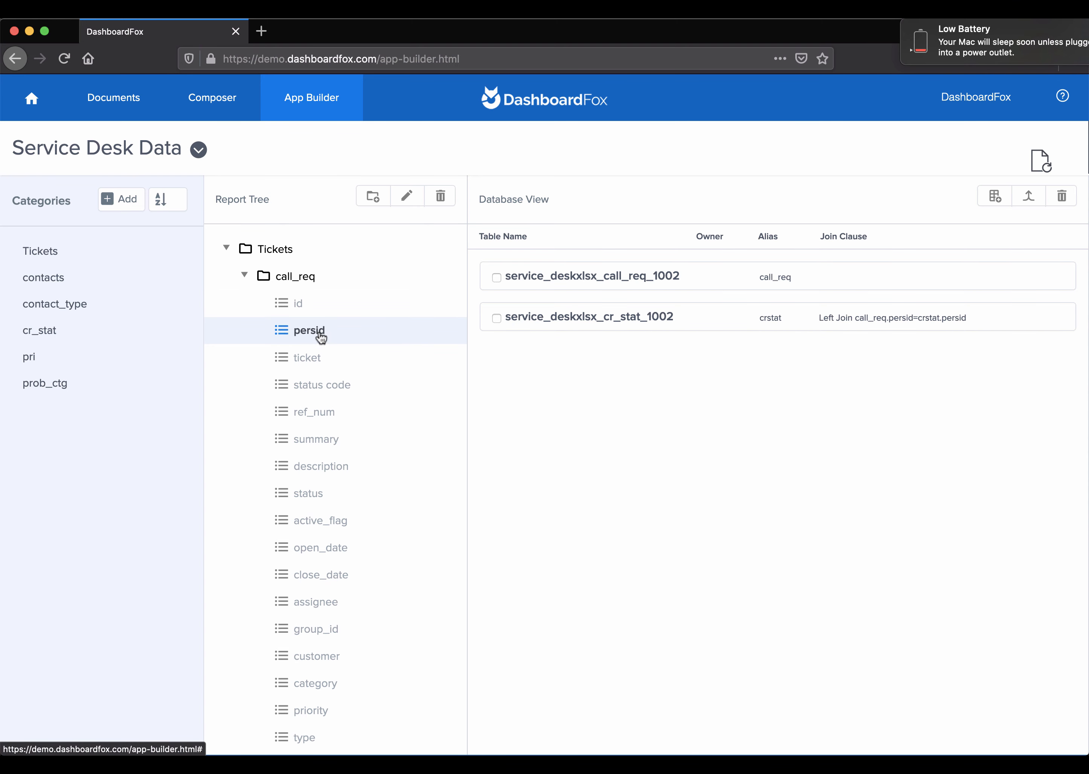
click(440, 196)
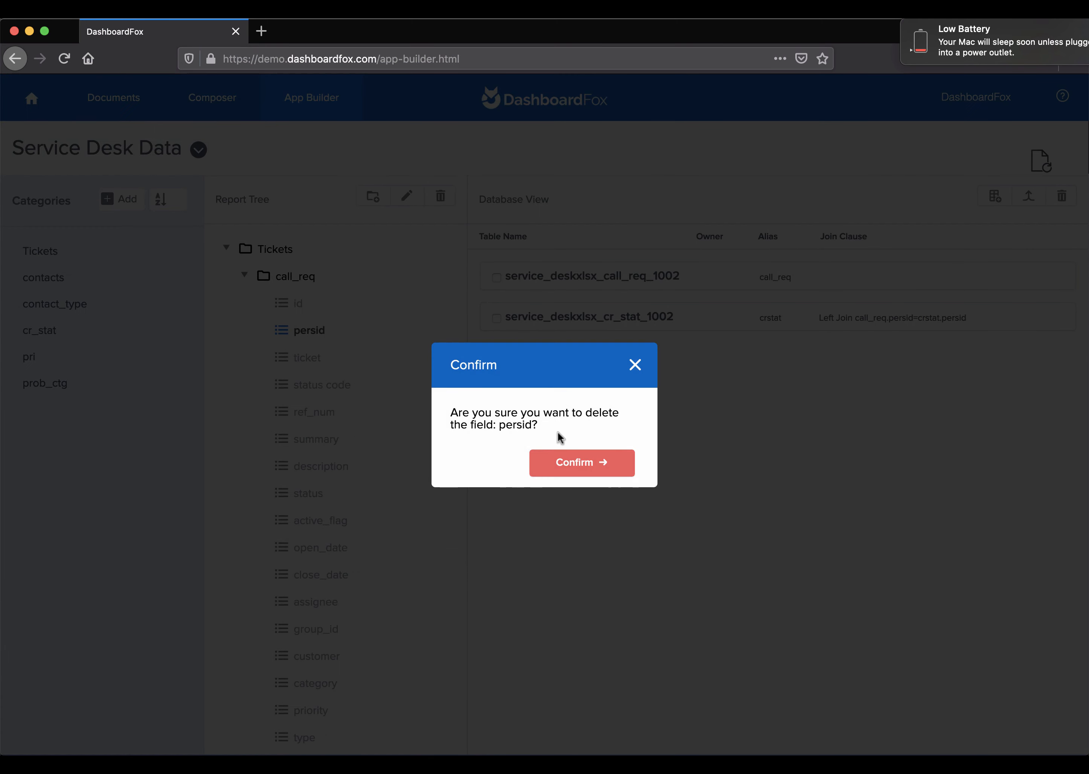
click(572, 462)
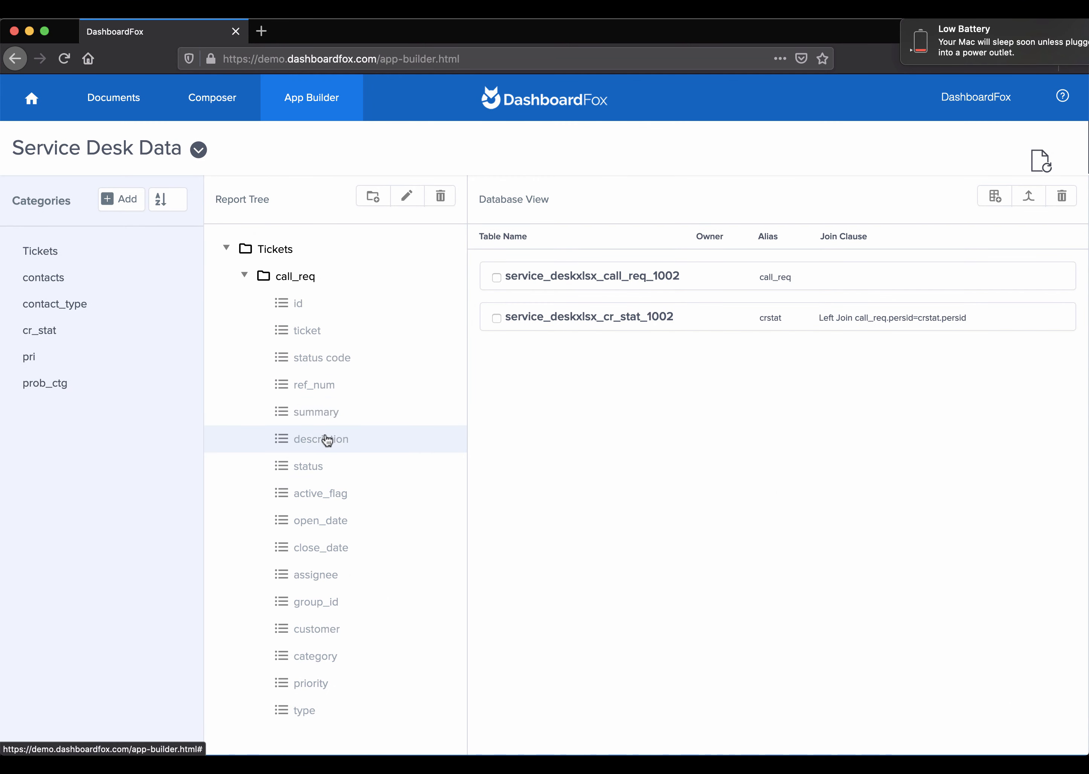
Step: Change the display name of the ref_num field in the Tickets report tree to reference num, and save it
click(311, 386)
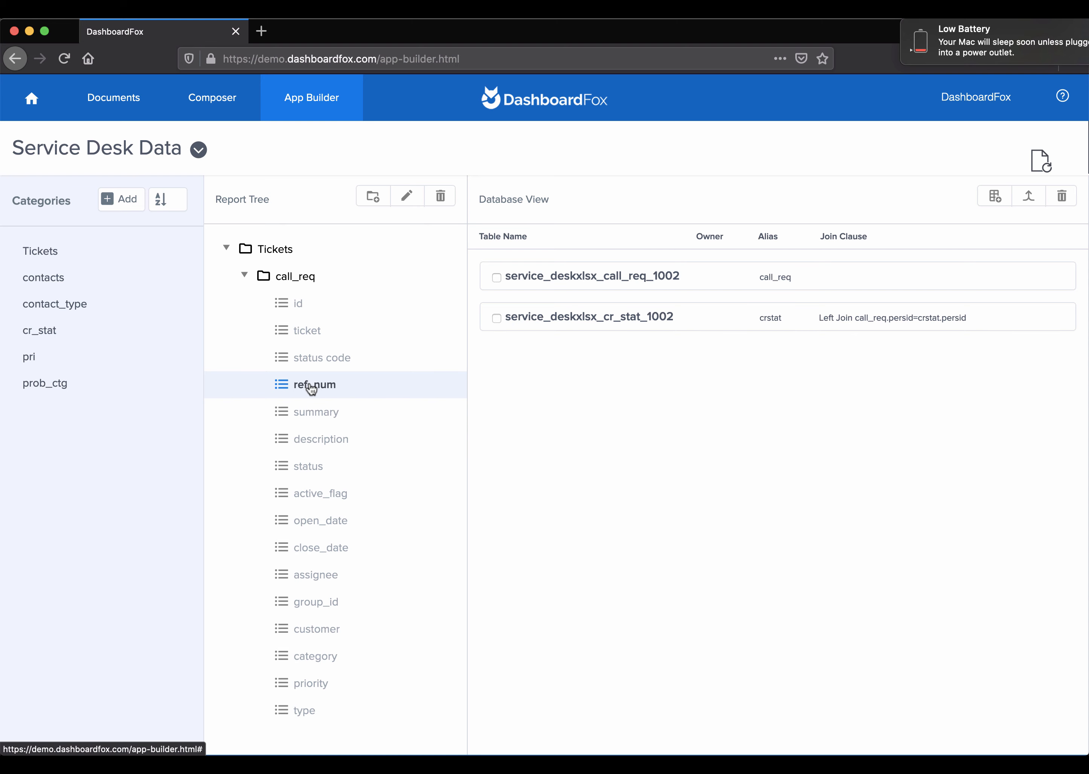
click(407, 196)
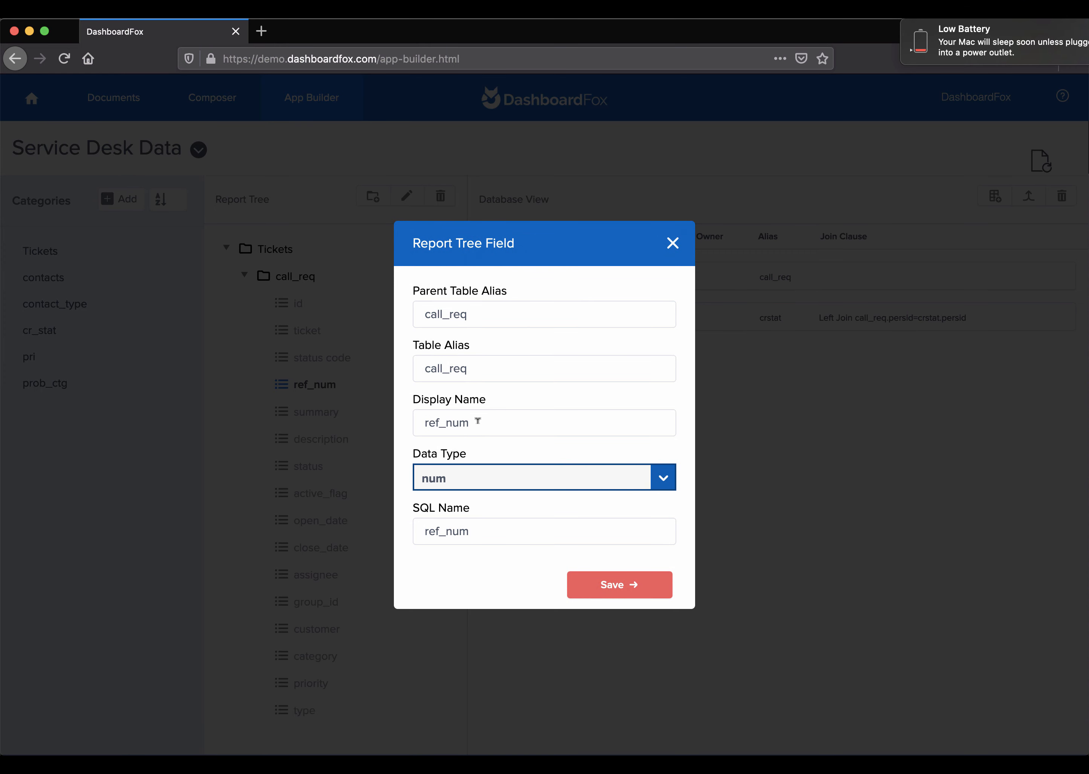
drag(478, 422, 418, 421)
text(rence )
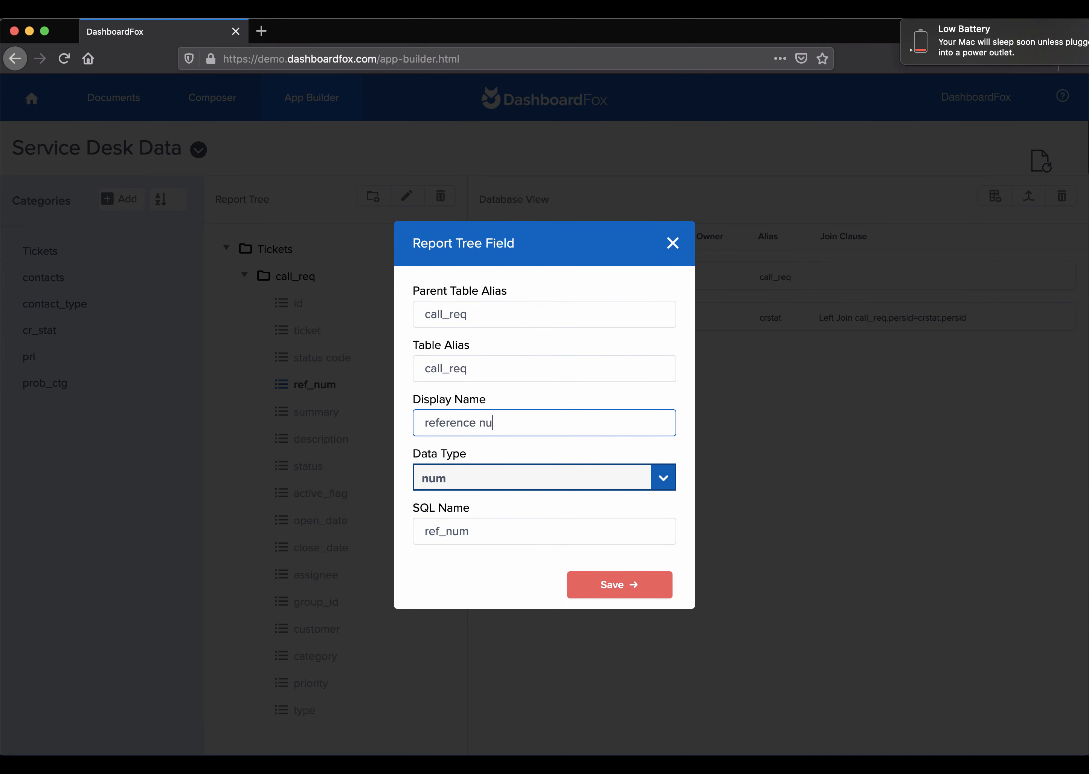
text(ference num)
click(617, 584)
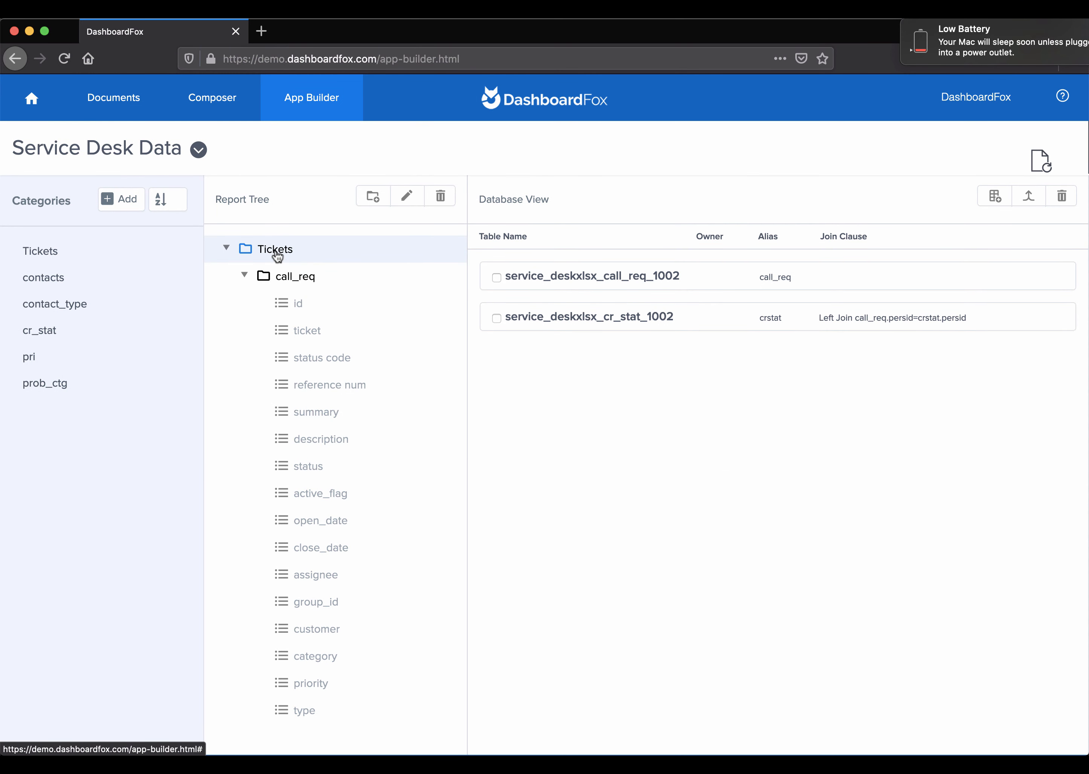
Step: Create a folder named date under Tickets in the report tree, and move the open_date field into it
click(373, 195)
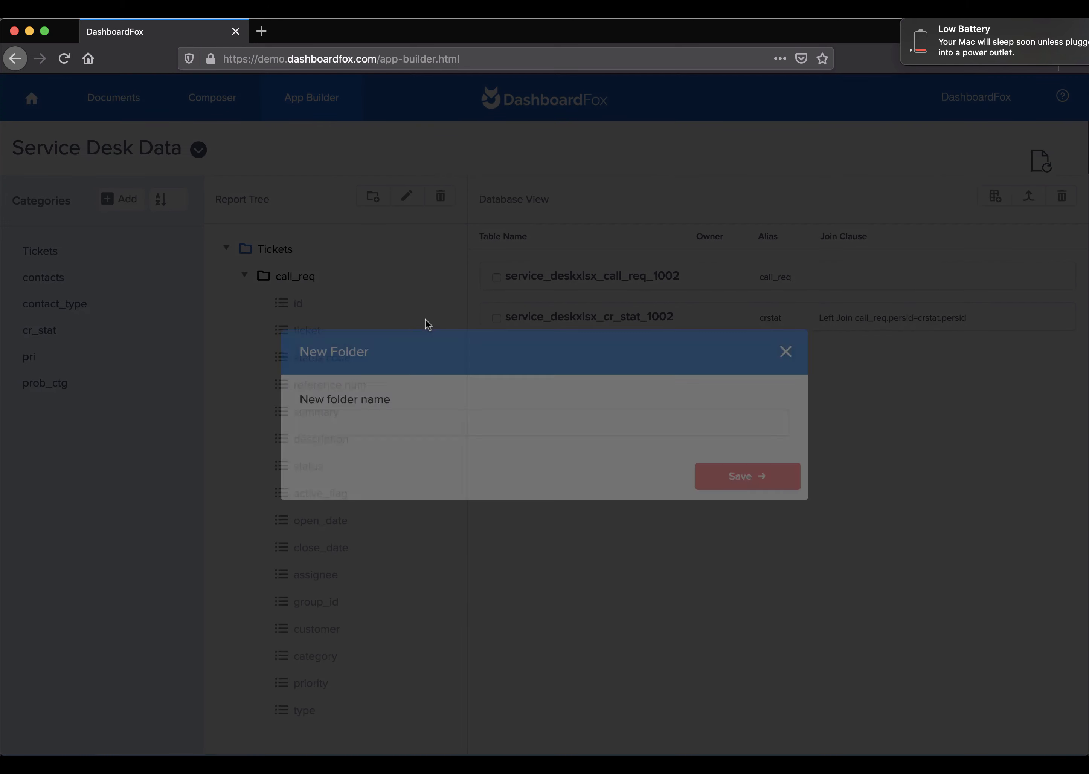
click(388, 417)
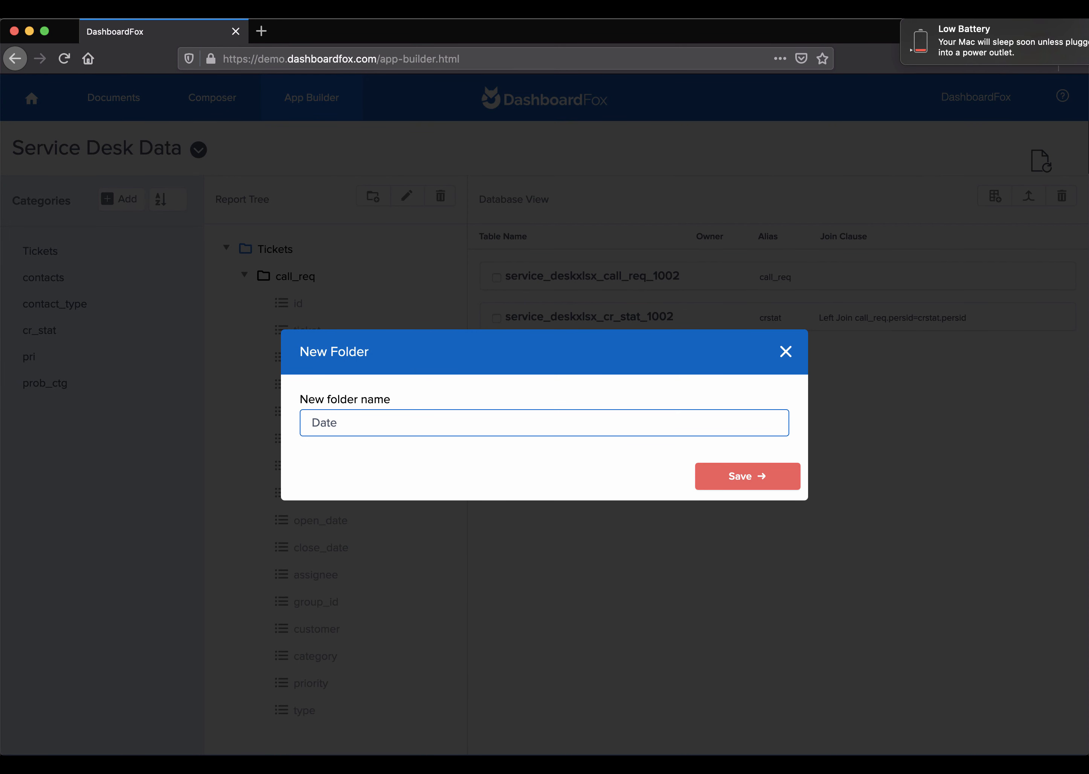
click(744, 478)
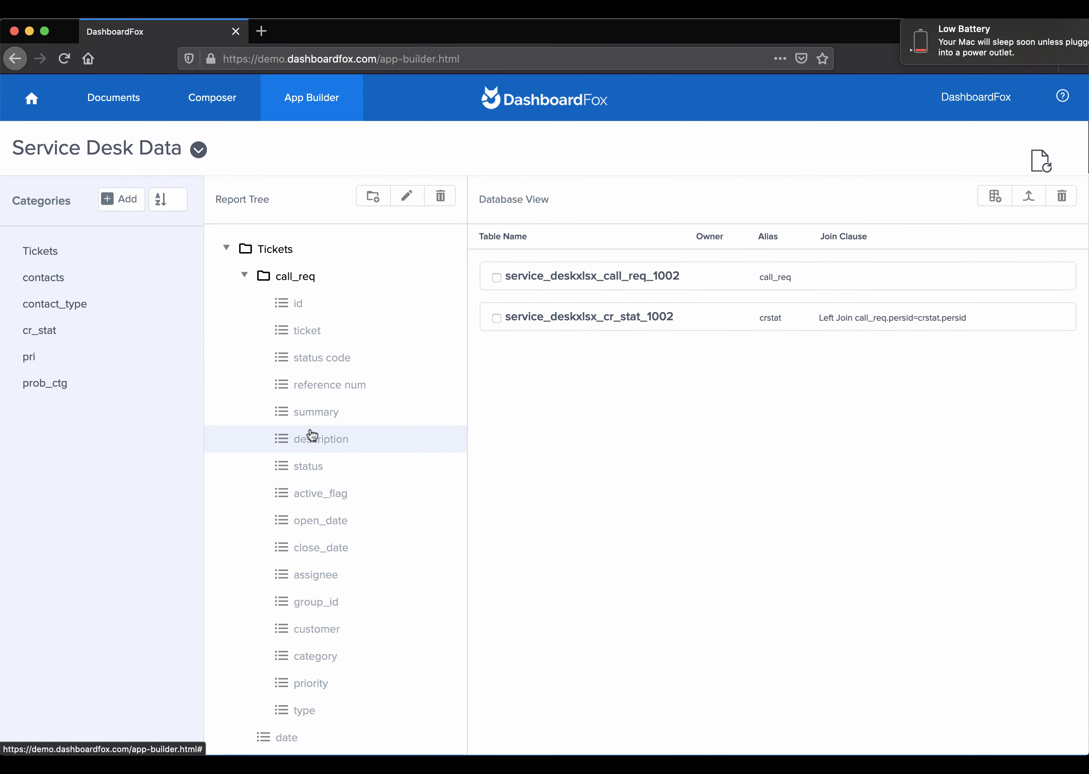
drag(311, 520, 269, 744)
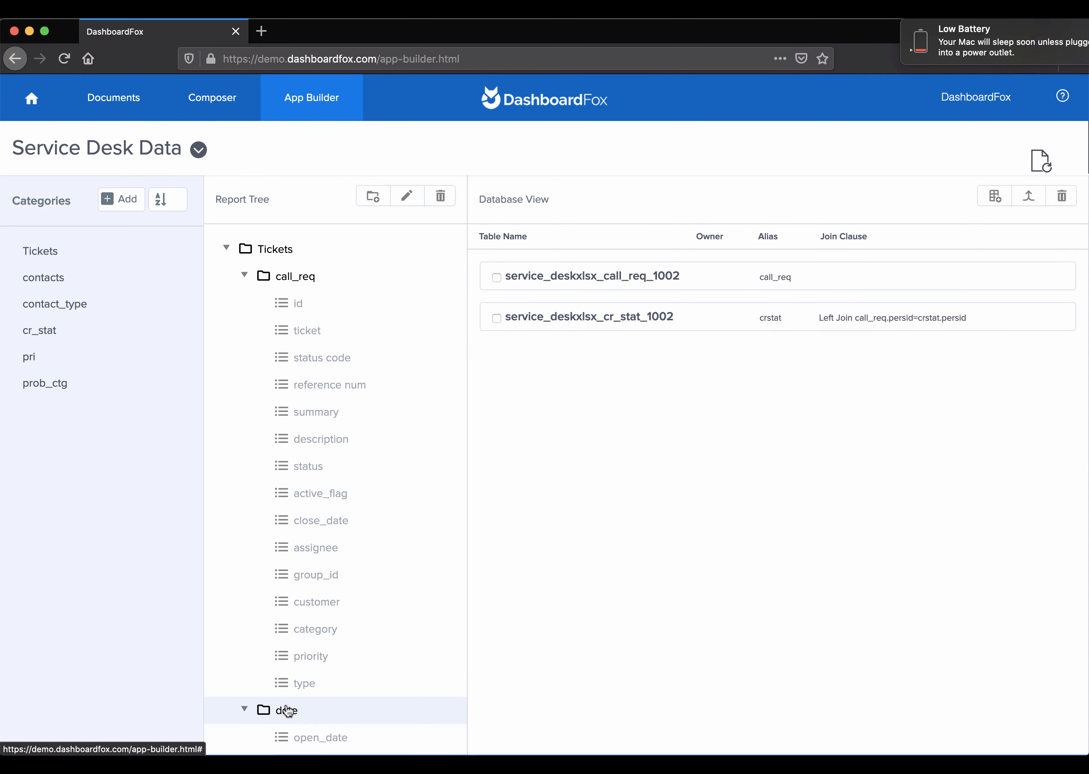